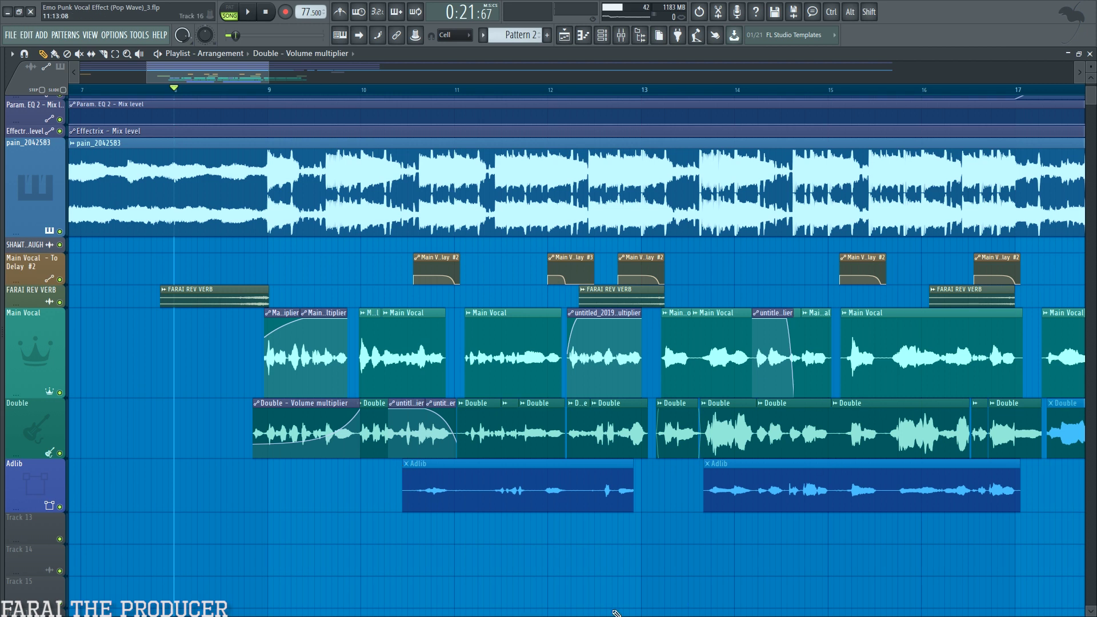
- Show the mixer and select the Main Vocal insert to view its effect chain
drag(268, 77, 294, 78)
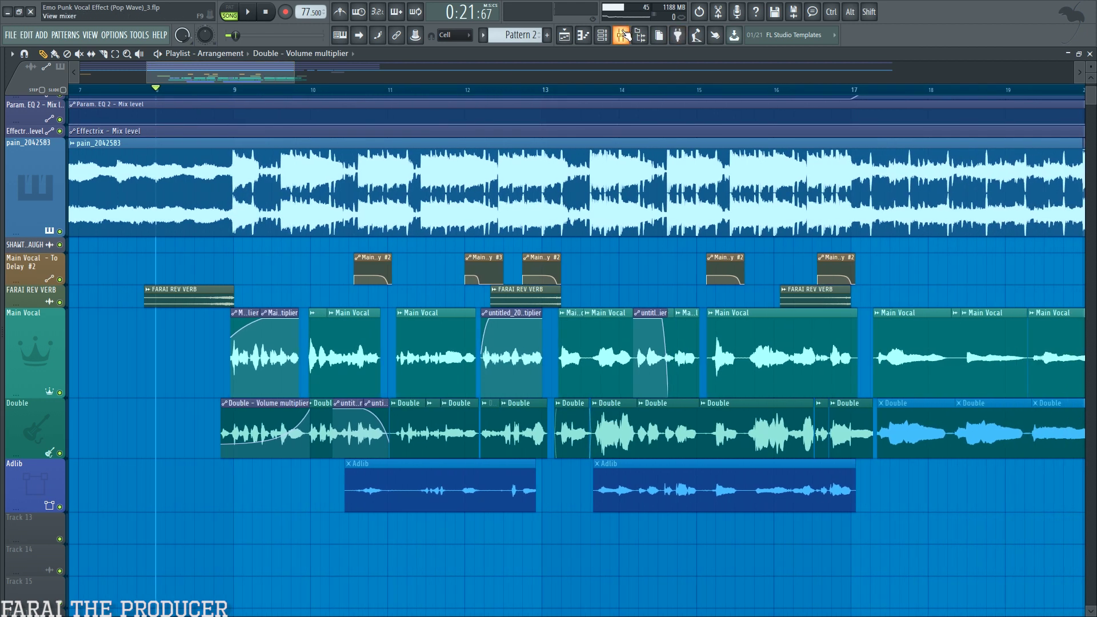
click(622, 35)
click(252, 186)
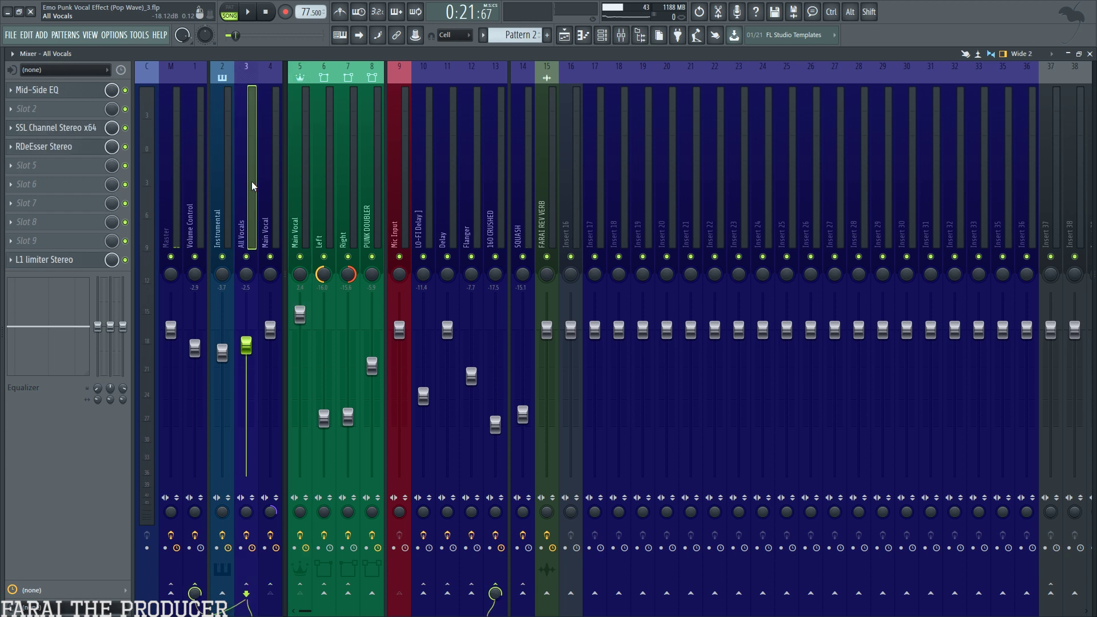
click(265, 188)
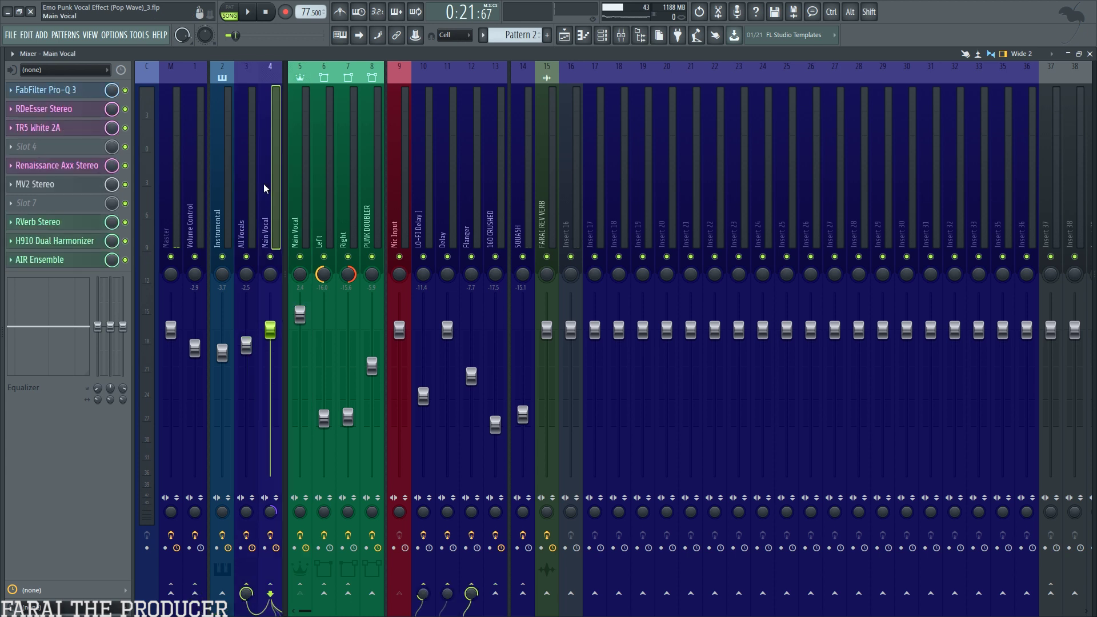
- Open the TR5 White 2A compressor on the Main Vocal insert, examine its gain and peak reduction settings, and close it
click(55, 129)
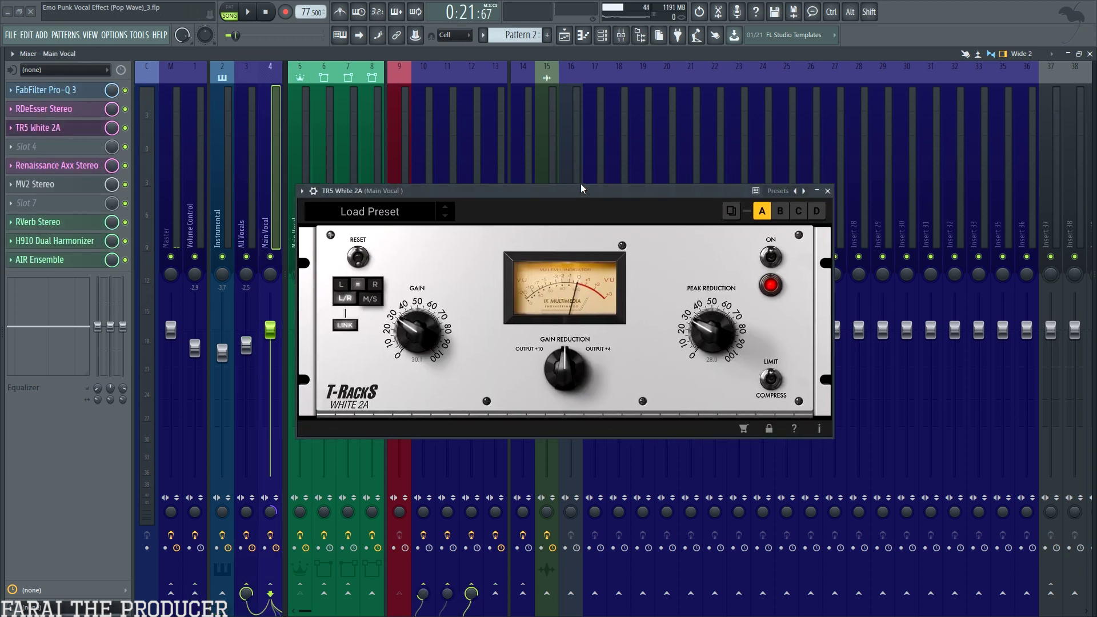
drag(581, 183, 577, 169)
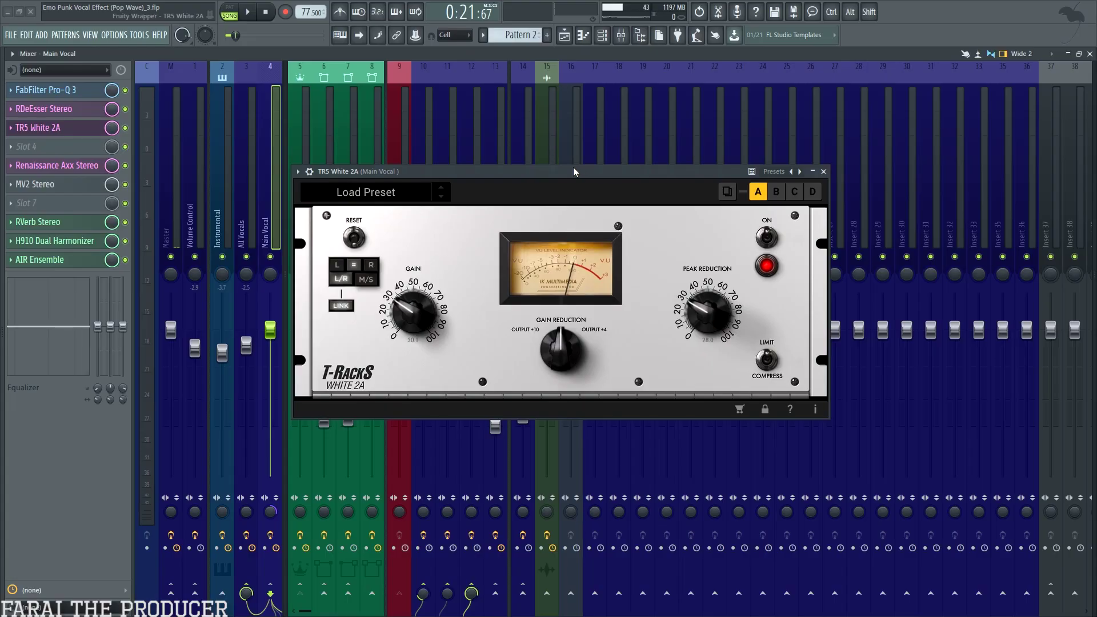
drag(574, 167, 567, 148)
click(65, 131)
click(65, 131)
drag(513, 155, 510, 135)
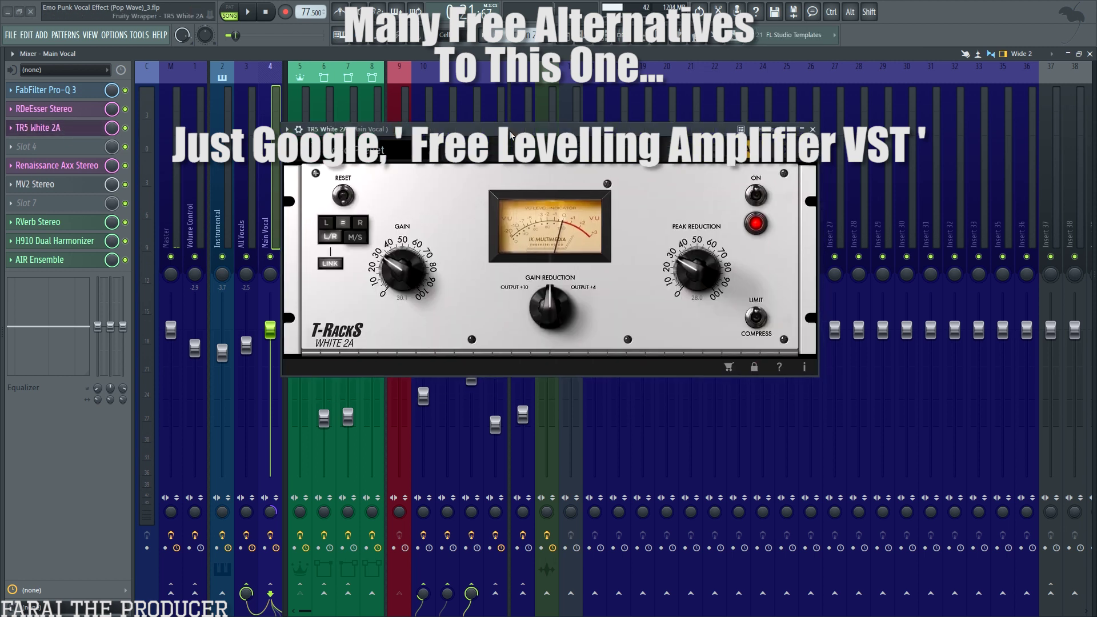
drag(510, 135, 505, 123)
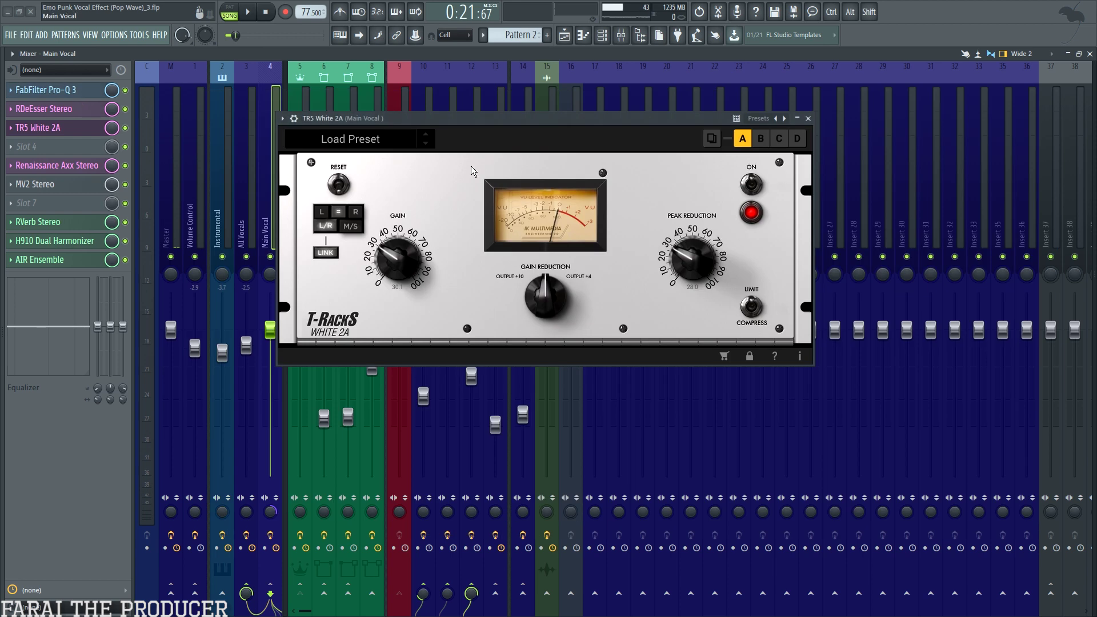
click(808, 118)
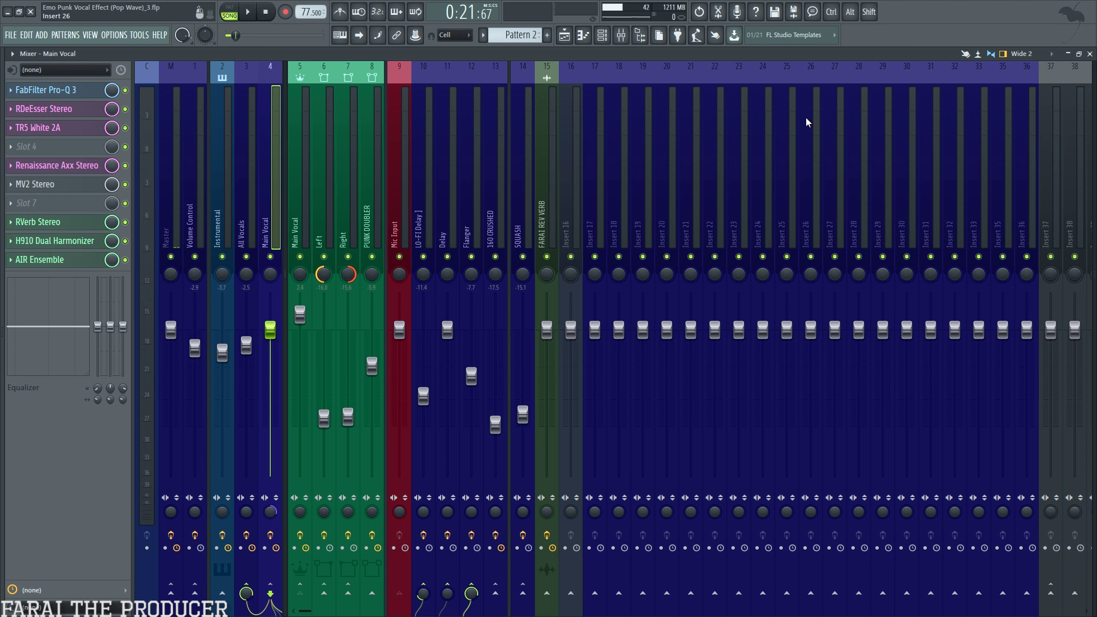
- Play the arrangement in the playlist and check the track levels in the mixer during playback
click(564, 36)
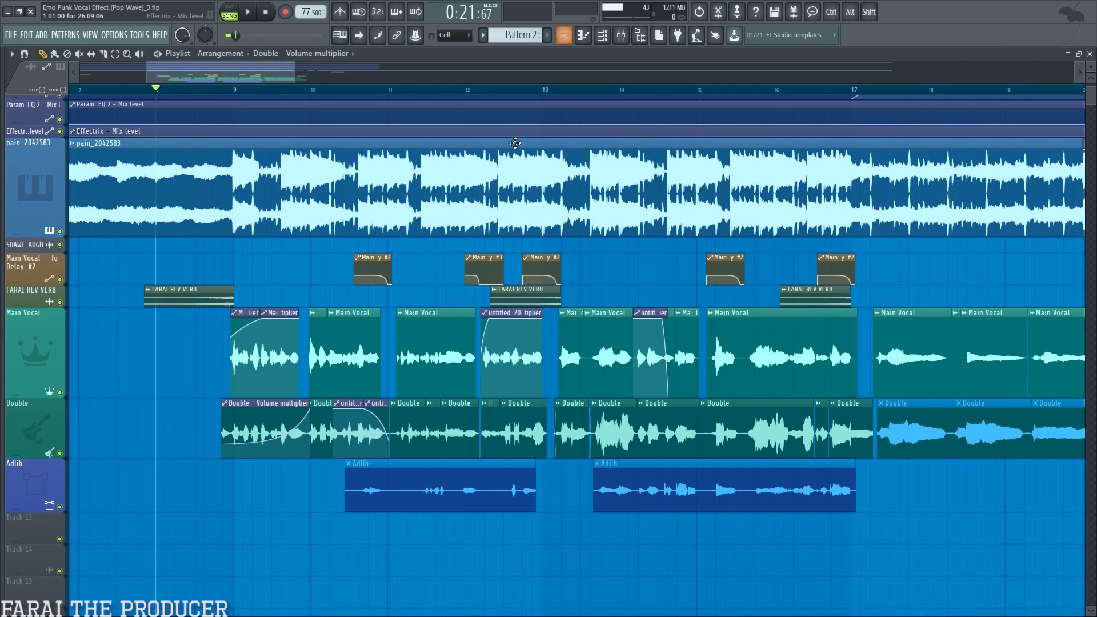
key(space)
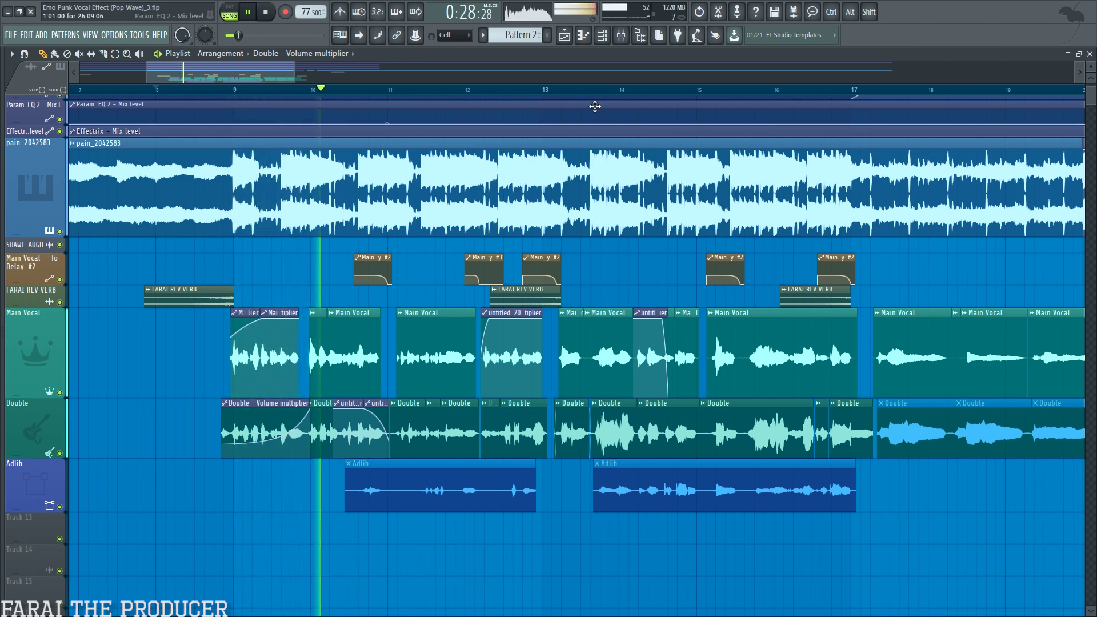
click(621, 36)
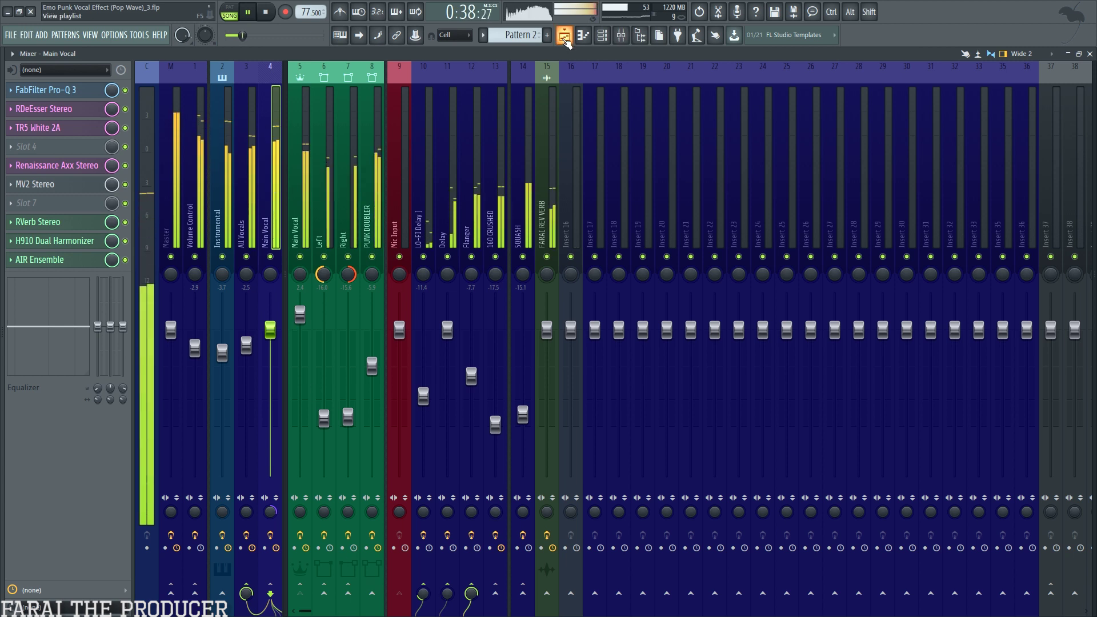
click(564, 36)
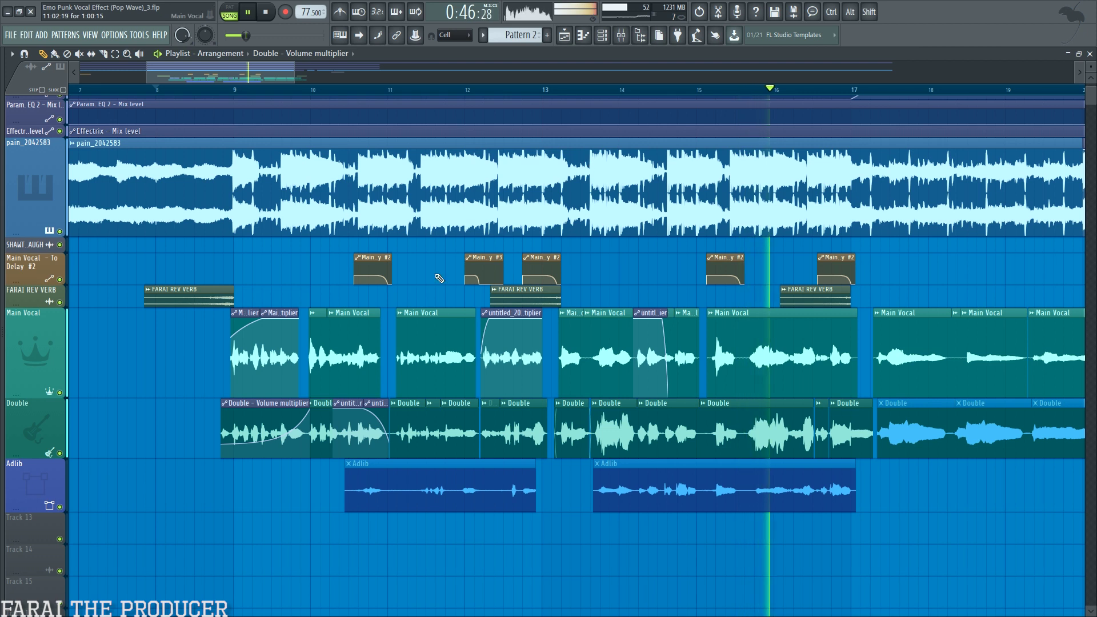
- Follow the playback past the end of the vocals to the THOT LAUGH clip and stop it there
drag(276, 76, 319, 97)
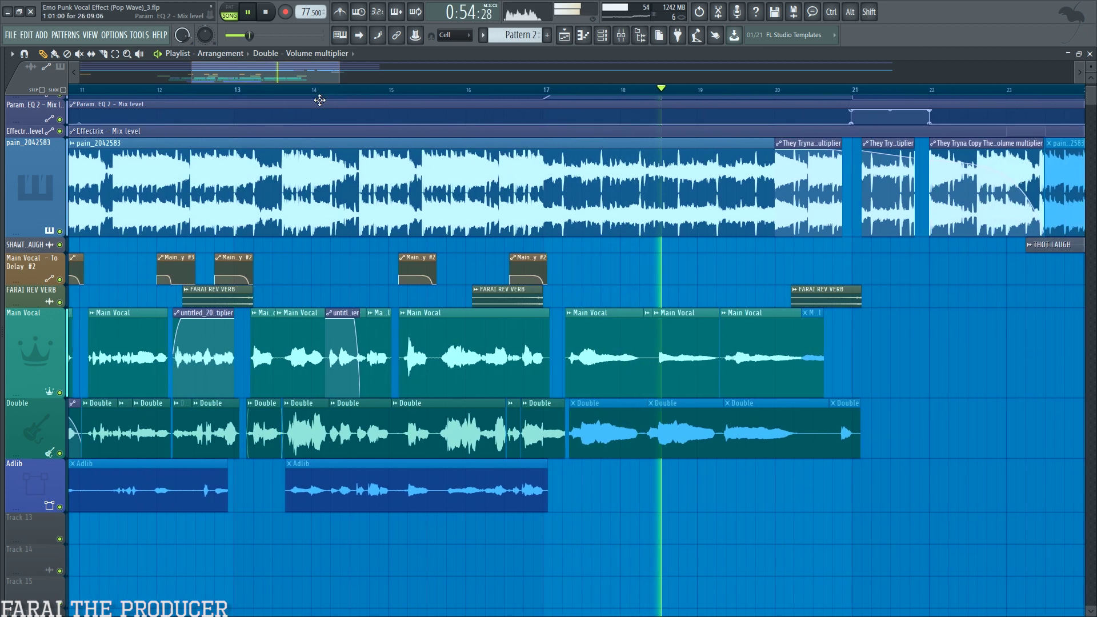
scroll(320, 92, down, 2)
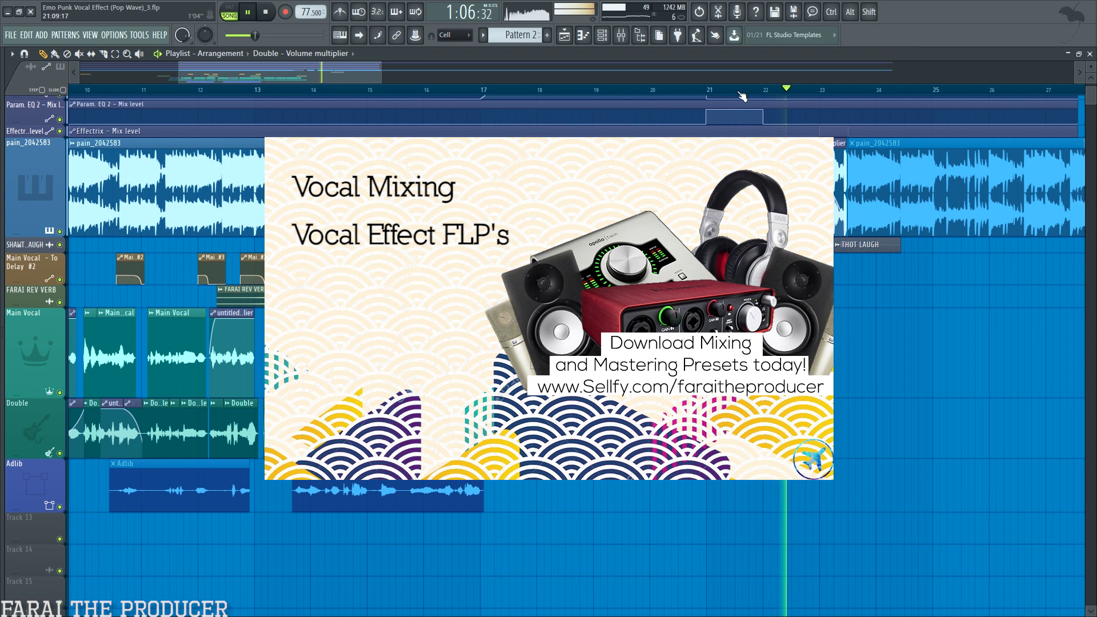
scroll(741, 91, up, 3)
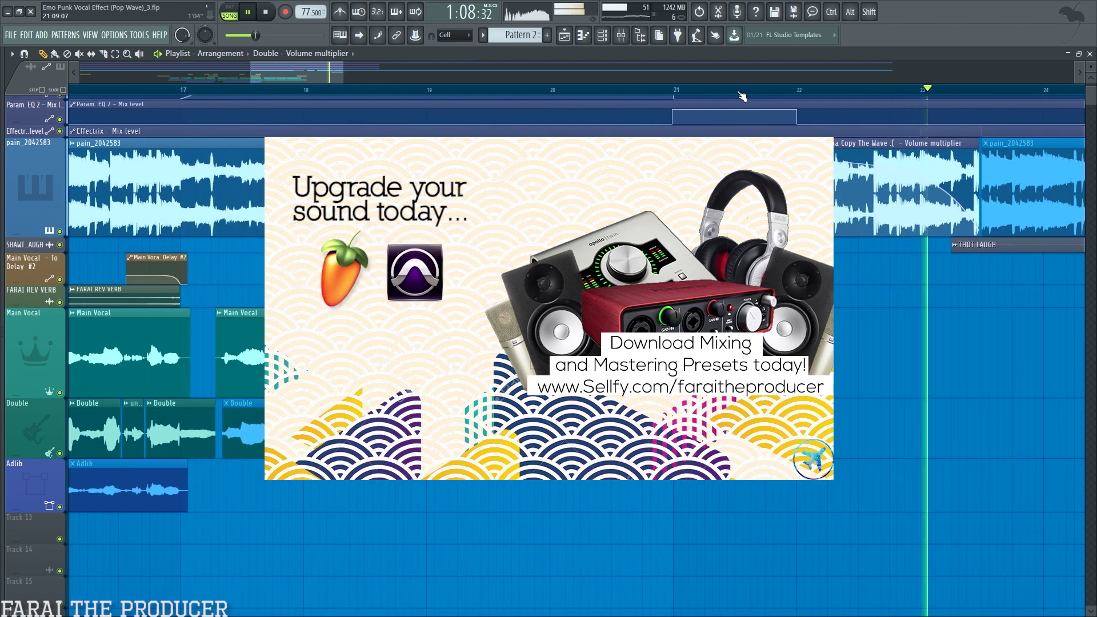
scroll(741, 92, down, 5)
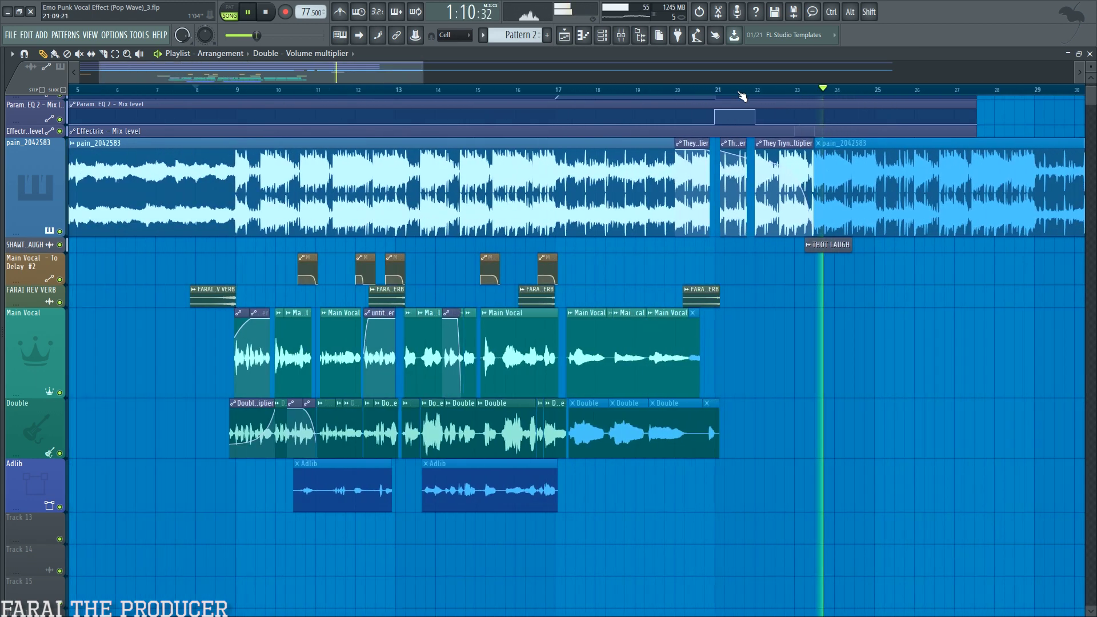
key(space)
- Move the playhead back to 0:23:22 in the playlist, shortly before the first vocal clips
click(292, 91)
scroll(289, 92, up, 5)
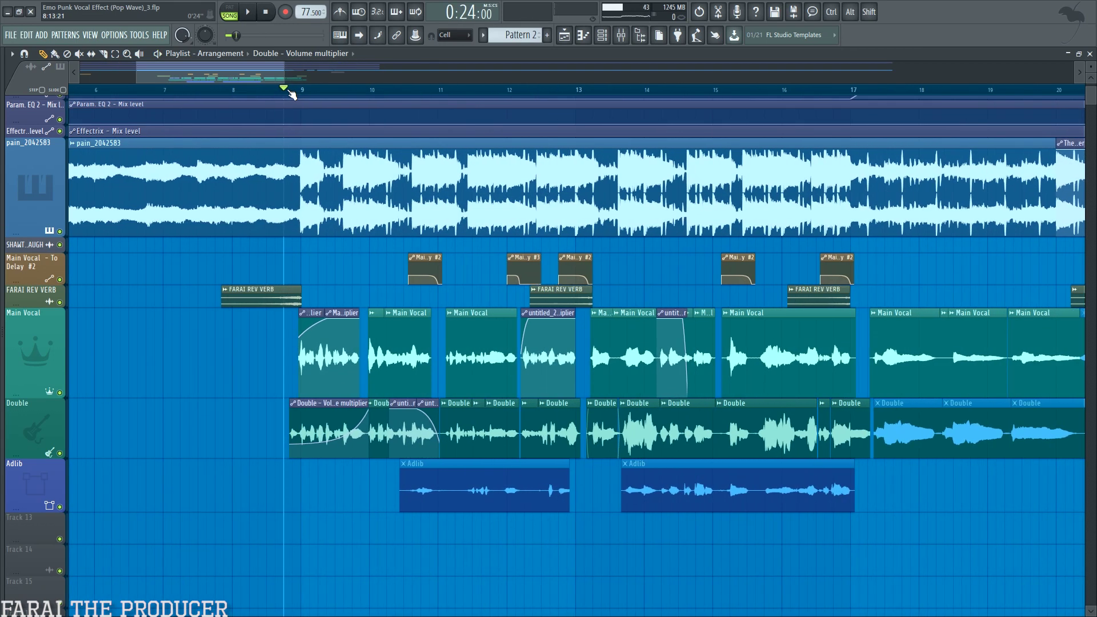
click(277, 92)
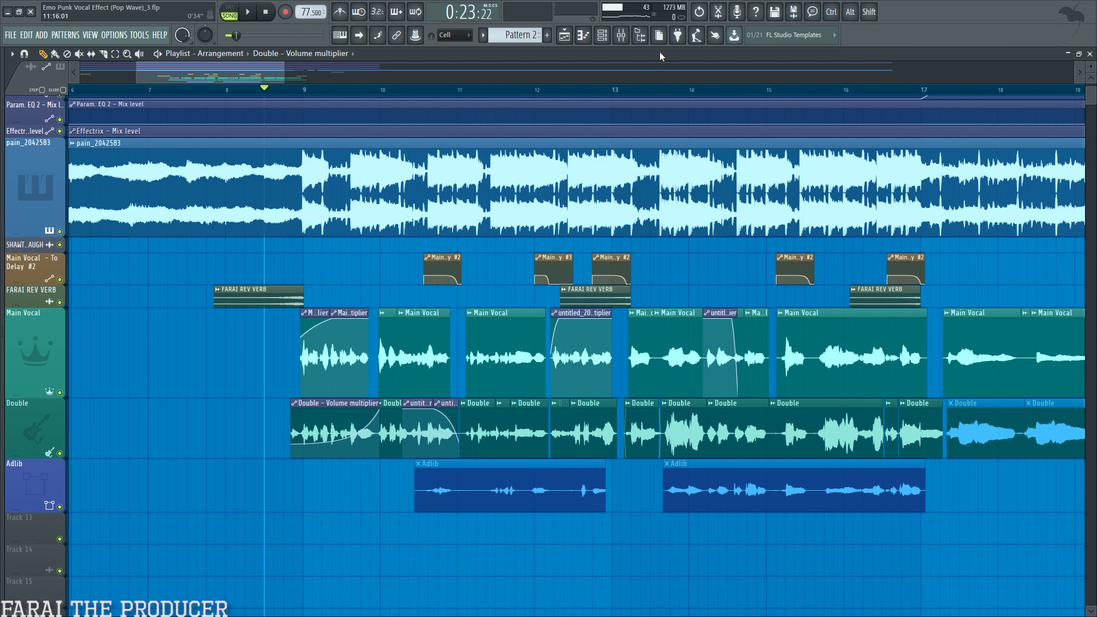
click(622, 36)
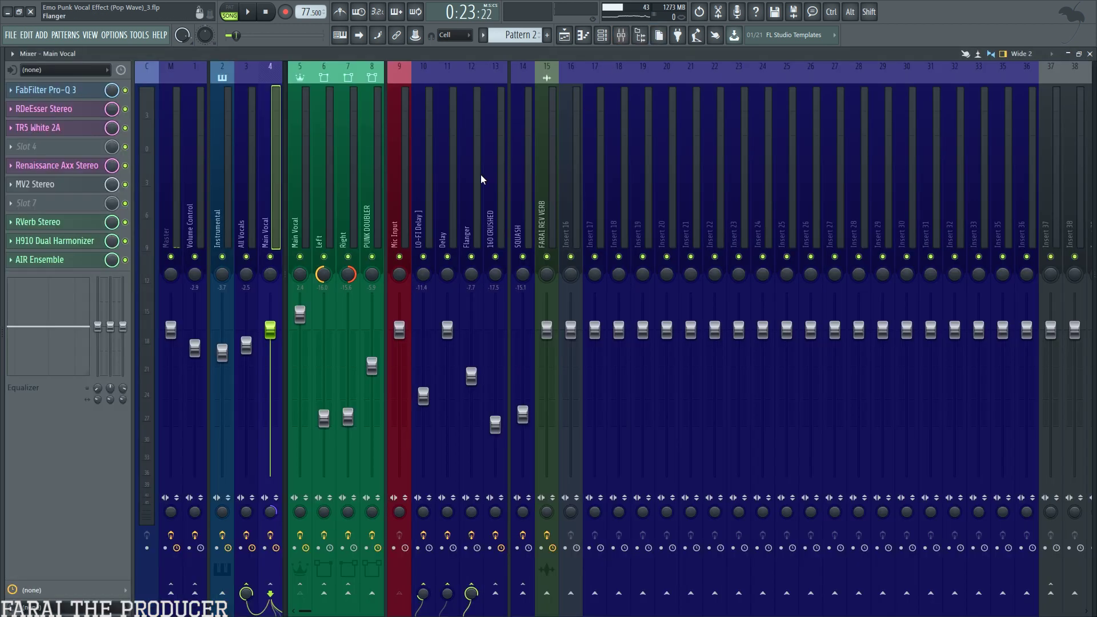
click(564, 36)
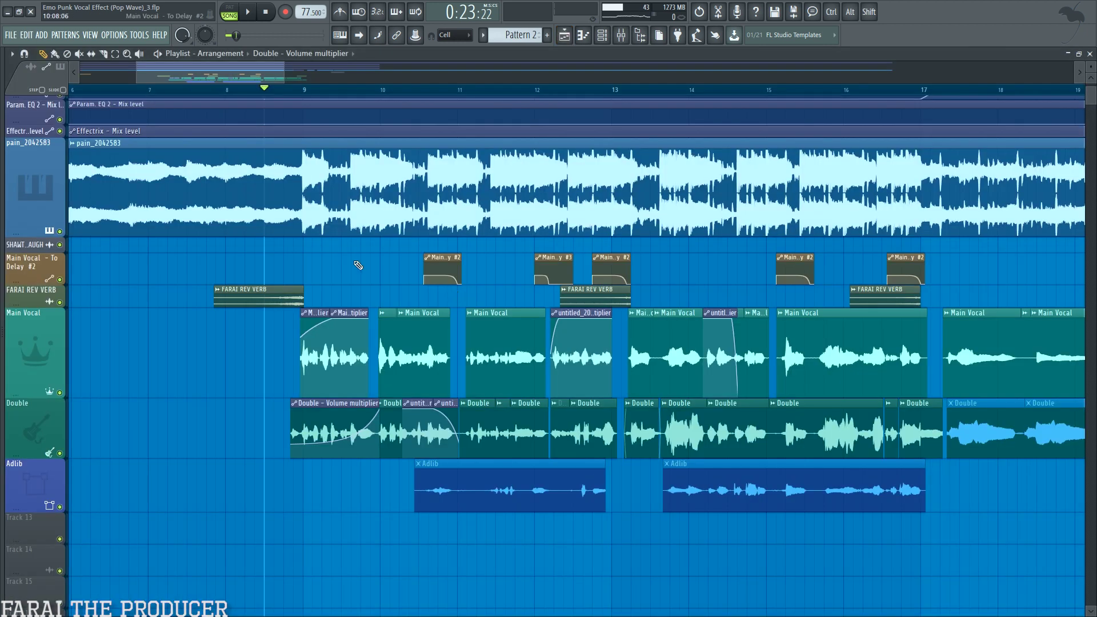
- Select all clips of the Main Vocal, Double and Adlib tracks in turn, clearing the selection after each track
ctrl+click(308, 177)
click(17, 349)
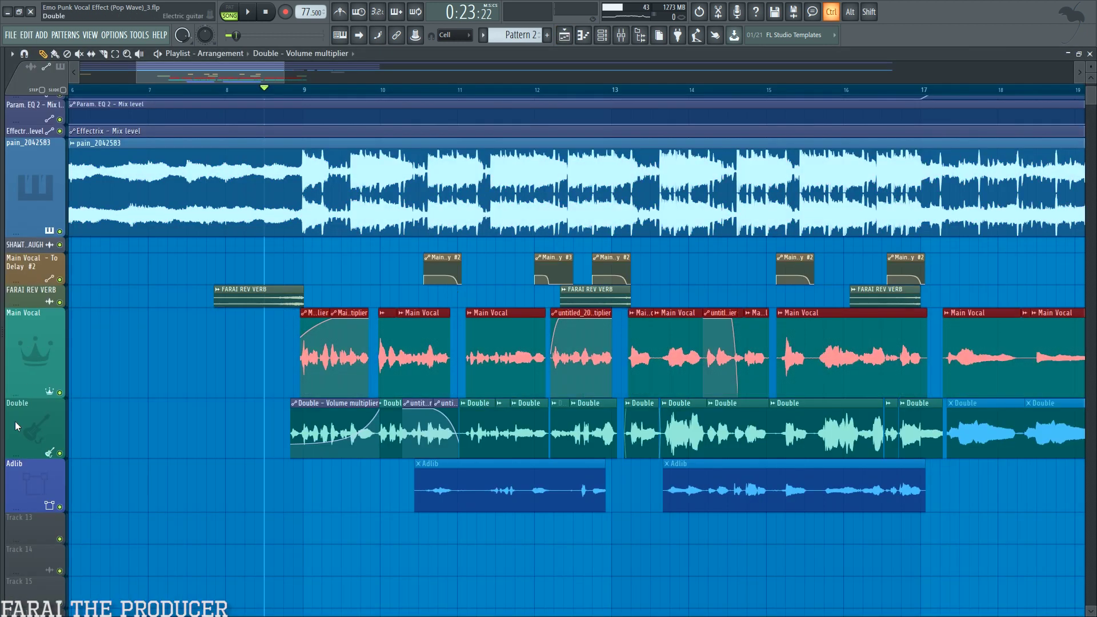
click(15, 429)
click(136, 450)
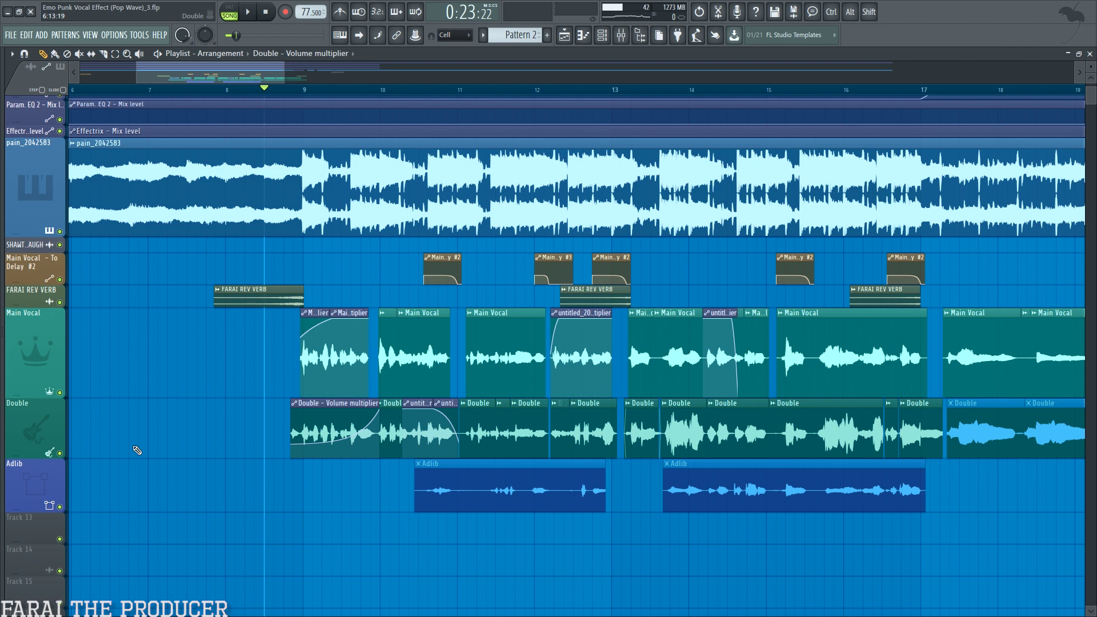
click(57, 491)
click(287, 514)
click(40, 350)
click(196, 372)
- Solo the Main Vocal track, listen to it from 0:24:00 just before bar 9, and stop playback
click(285, 90)
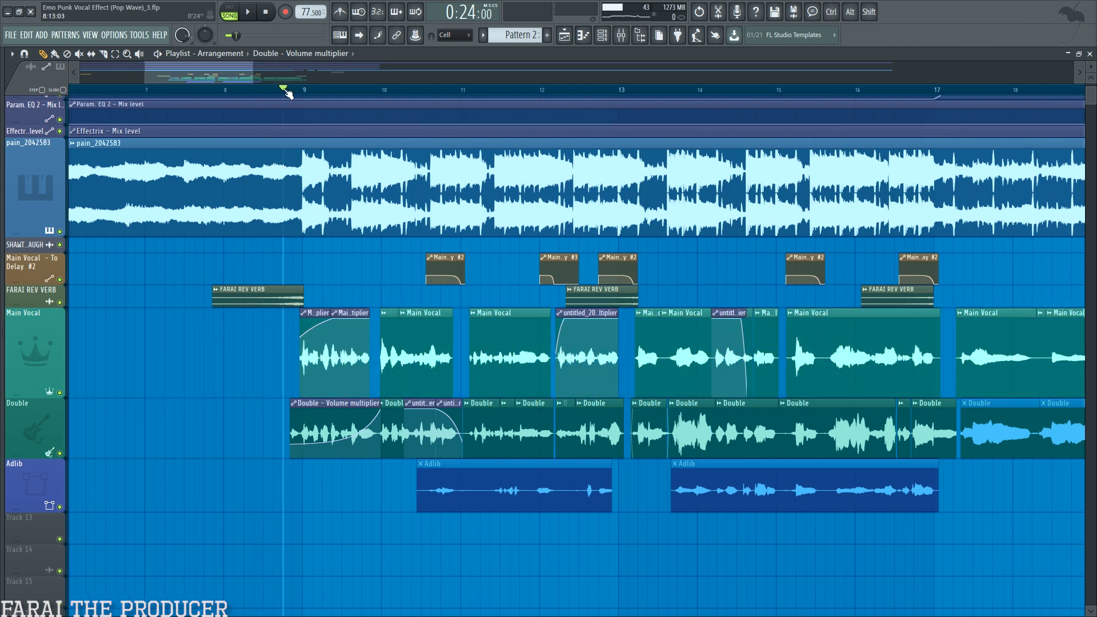
scroll(287, 92, up, 2)
right_click(60, 393)
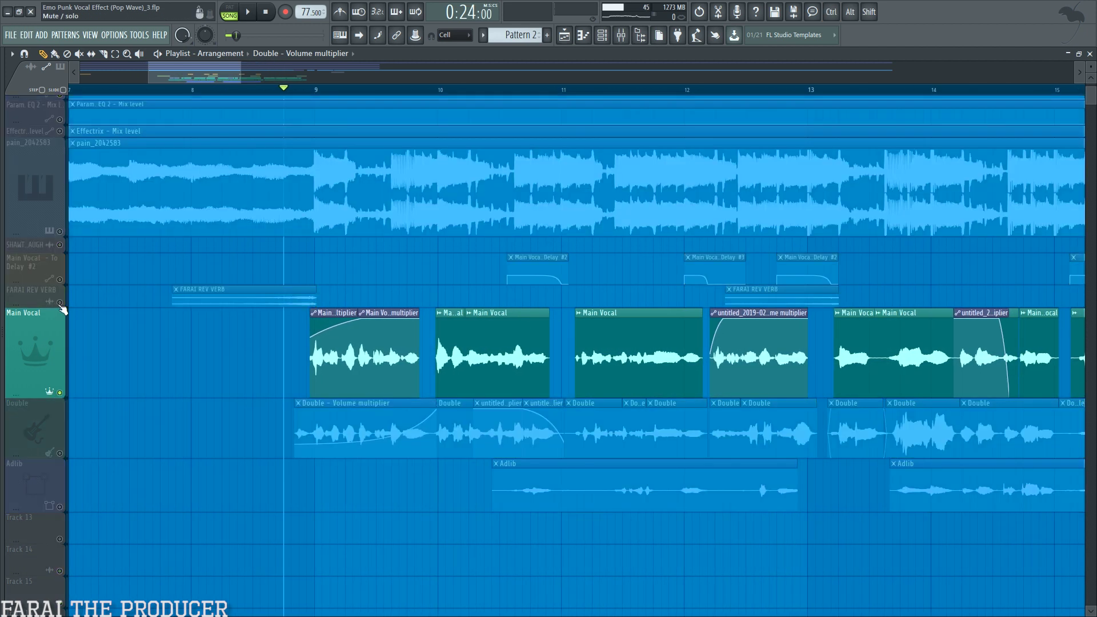
key(space)
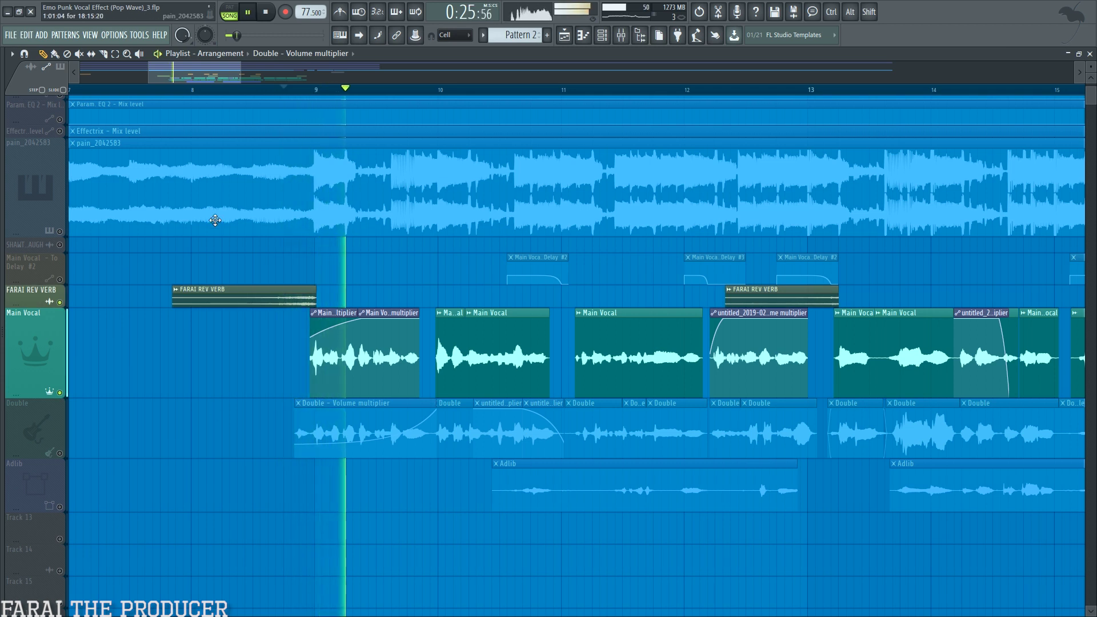
click(190, 291)
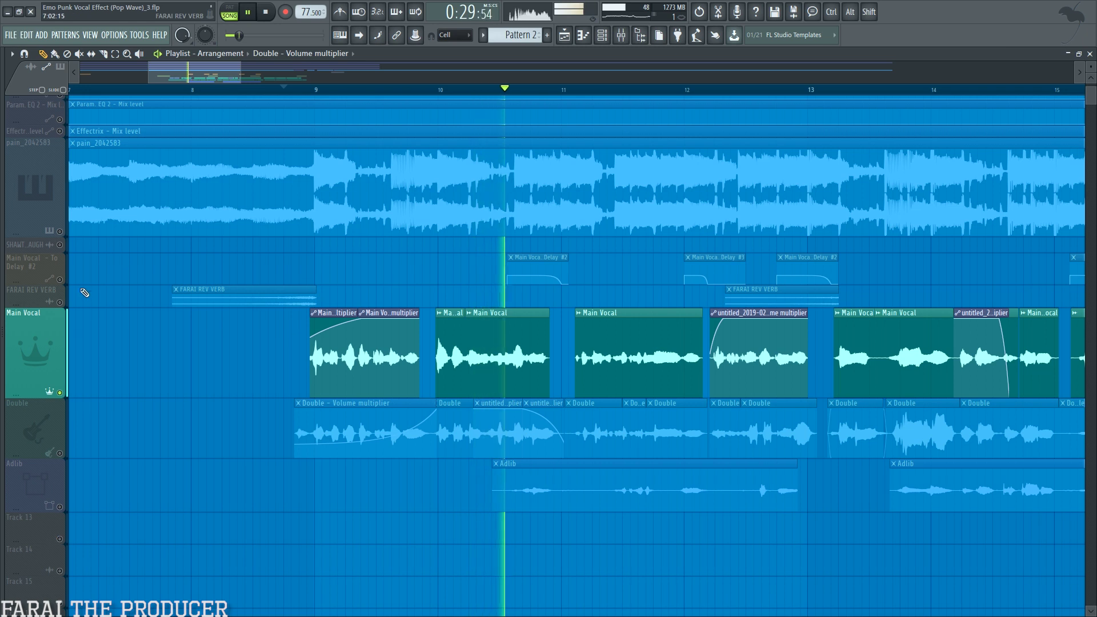
key(space)
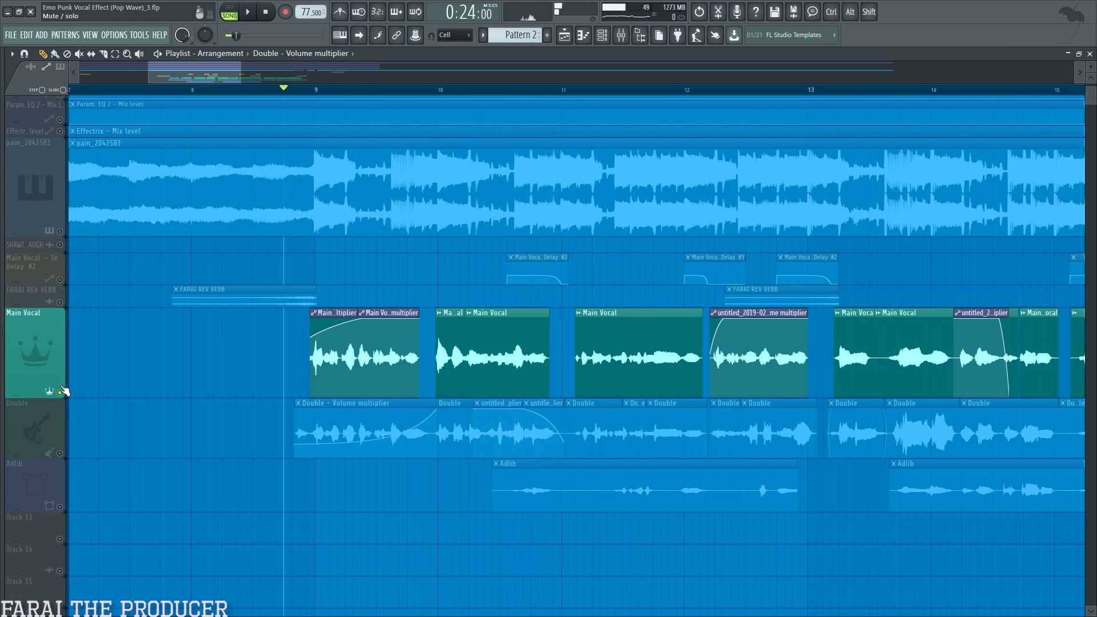
- Take the Main Vocal track out of solo, solo the Double track instead and start playback
right_click(60, 393)
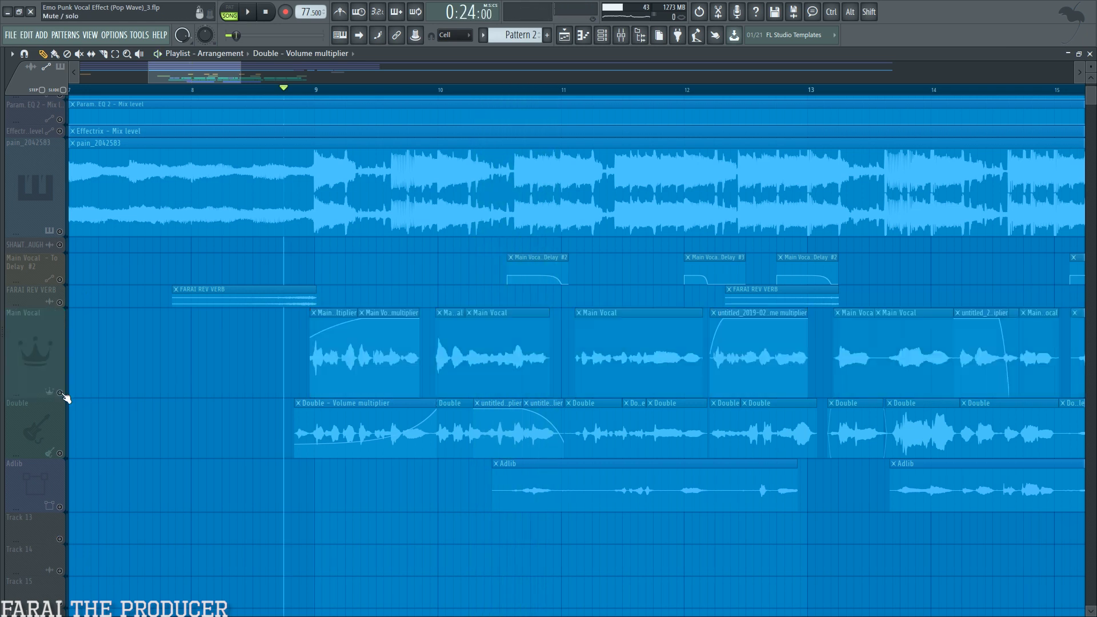
right_click(59, 453)
key(space)
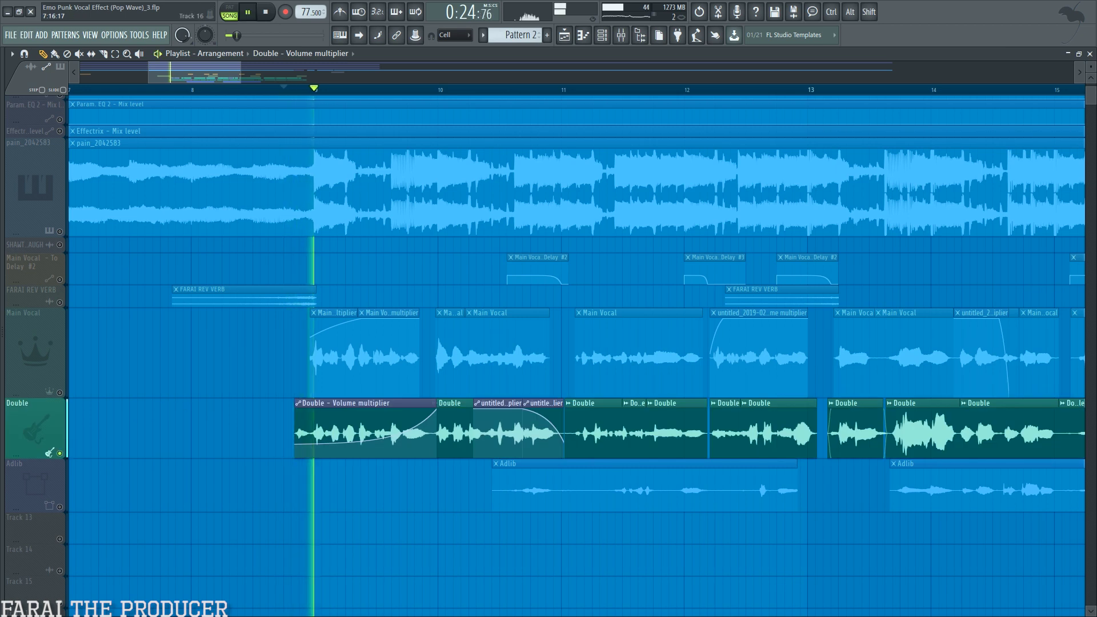
- Listen to the soloed Double track while checking the PUNK DOUBLER insert and its effect chain in the mixer, and stop playback
click(621, 35)
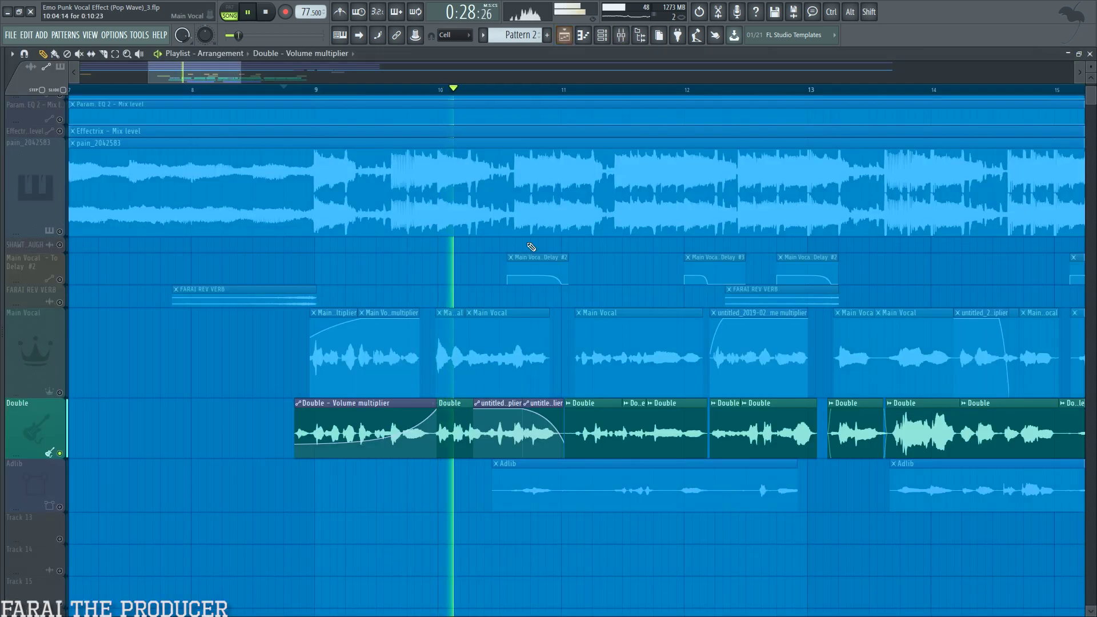
click(564, 35)
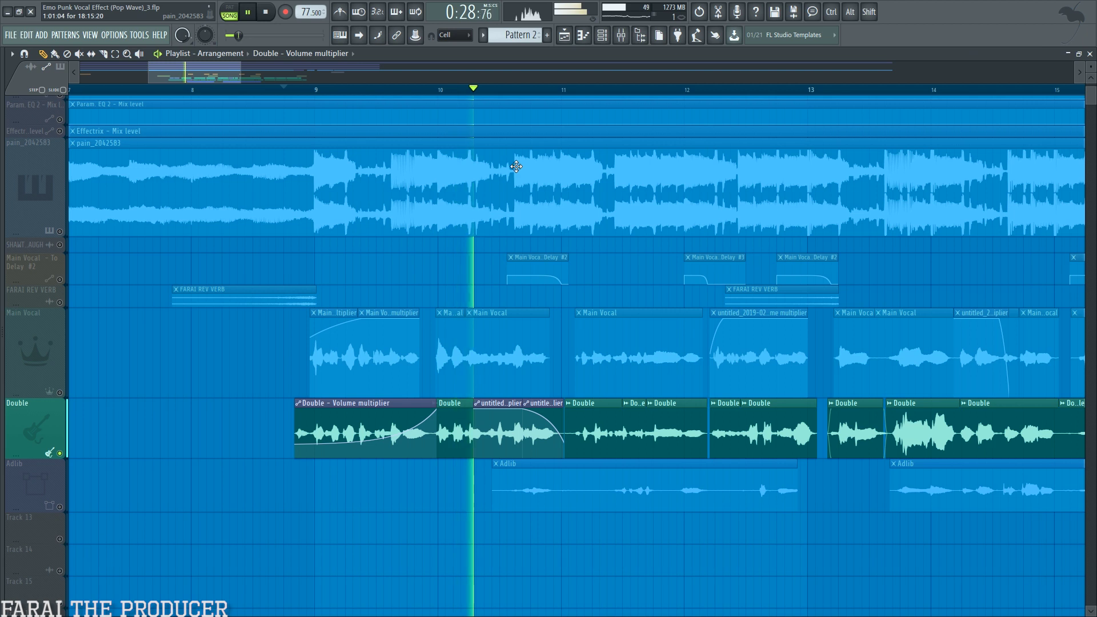
scroll(376, 137, down, 3)
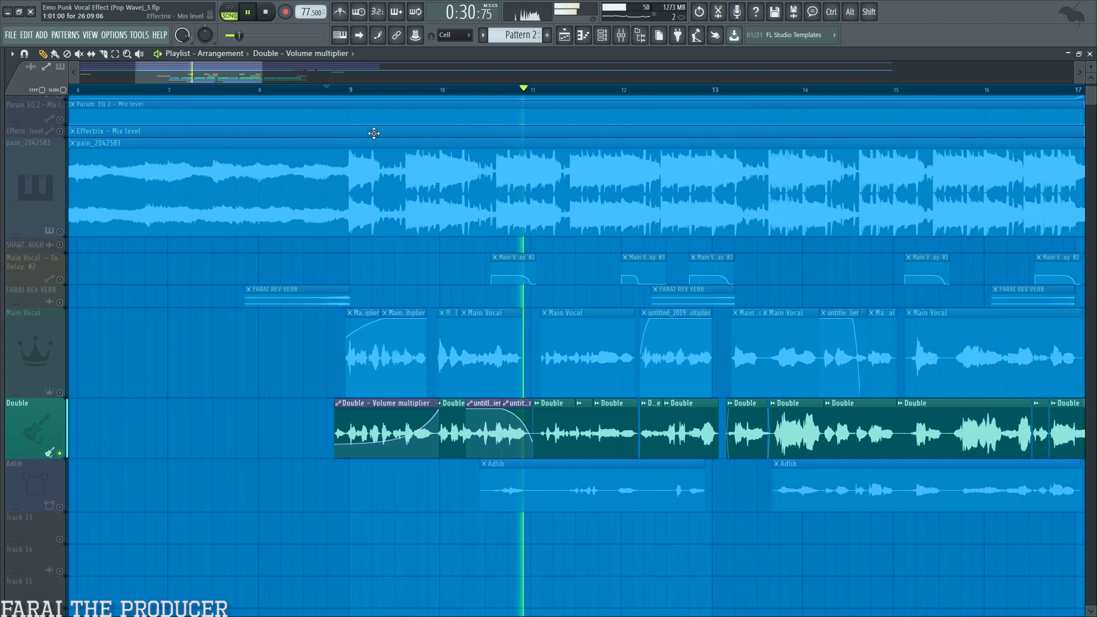
drag(234, 78, 246, 74)
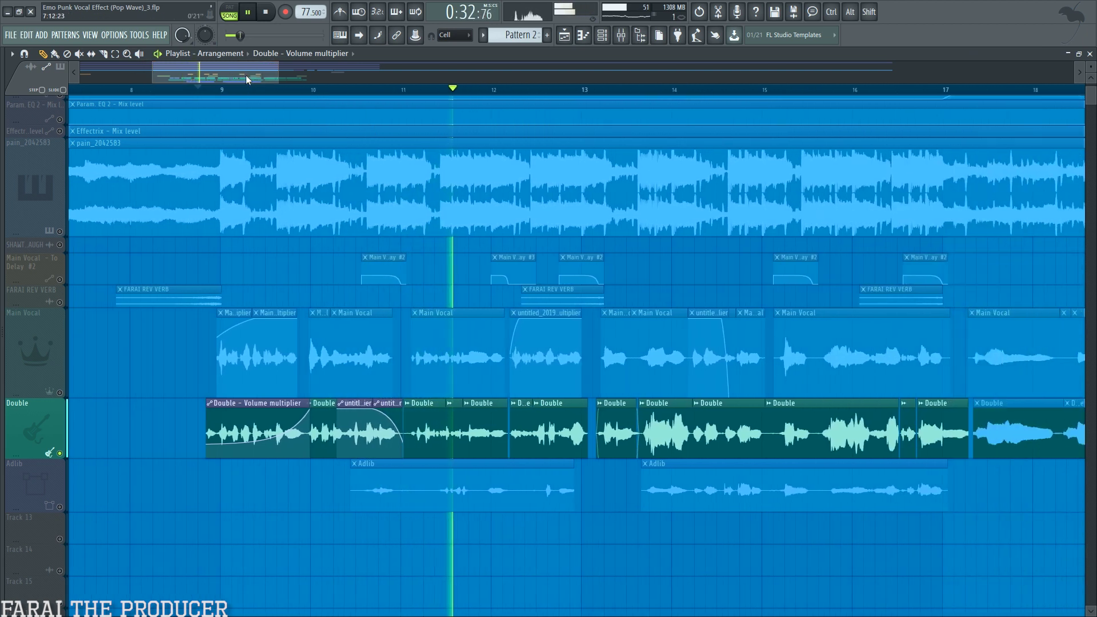
click(621, 35)
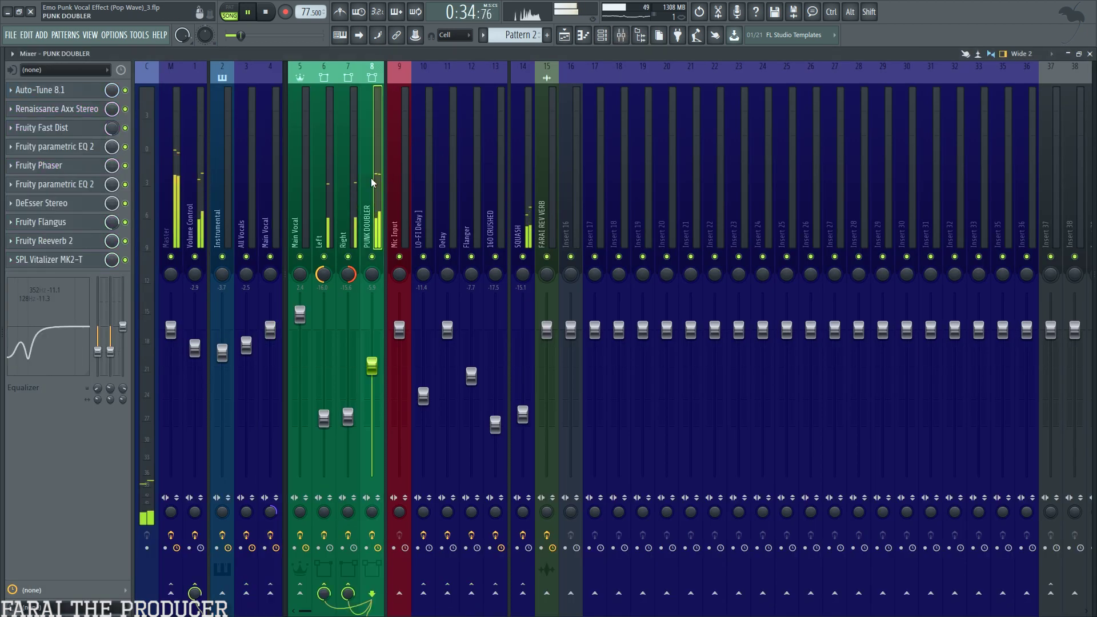
click(564, 35)
key(space)
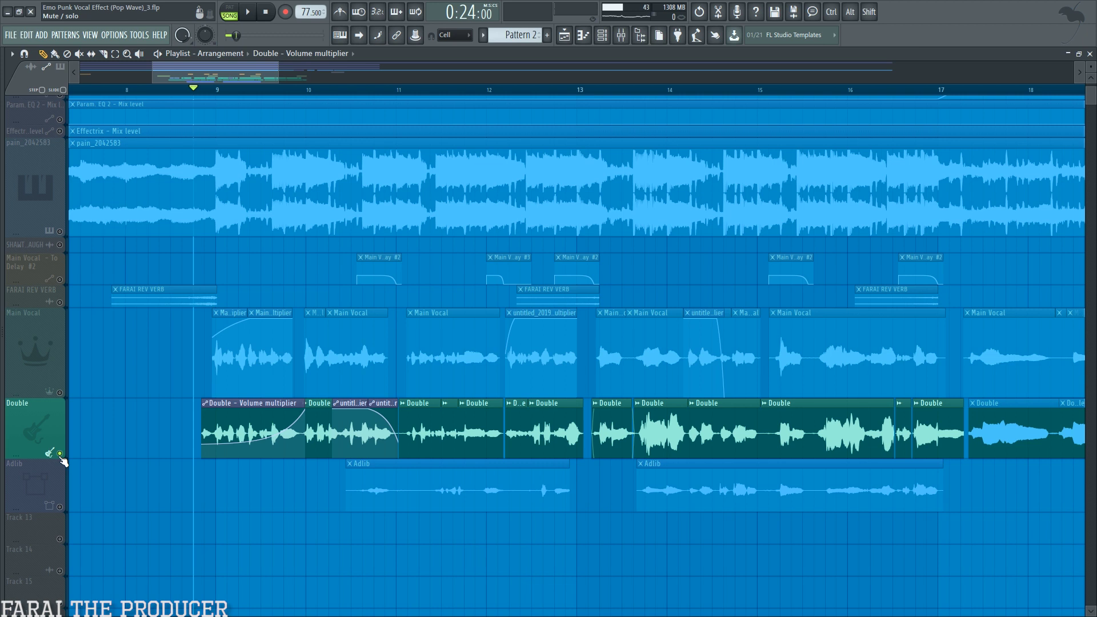
- Take the Double track out of solo and look at the Renaissance Axx Stereo and Fruity Fast Dist effects on PUNK DOUBLER
right_click(60, 454)
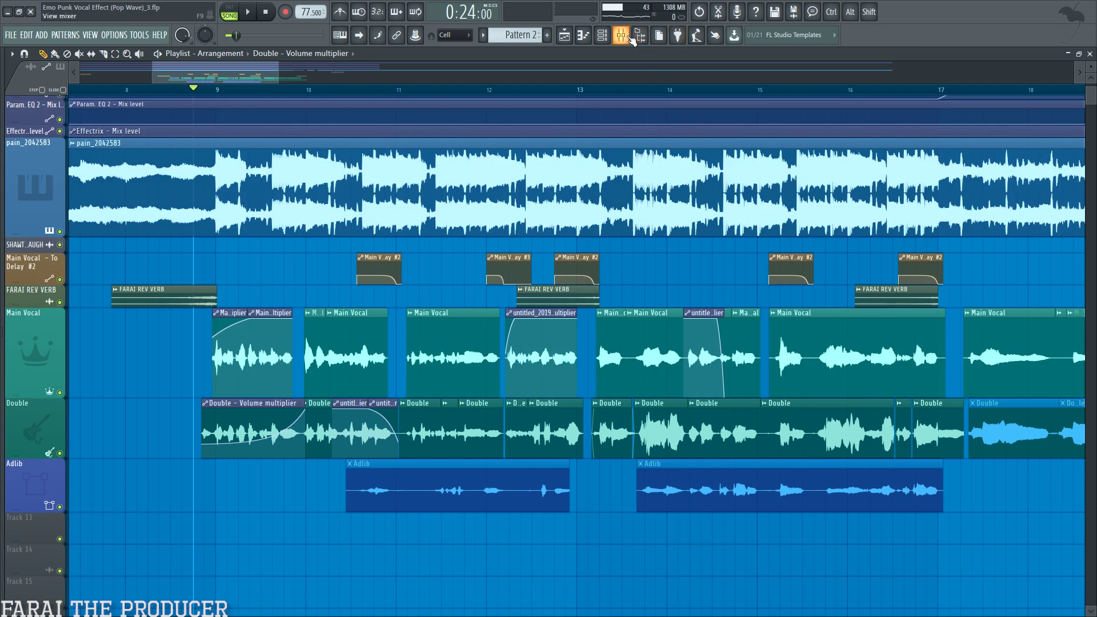
click(627, 39)
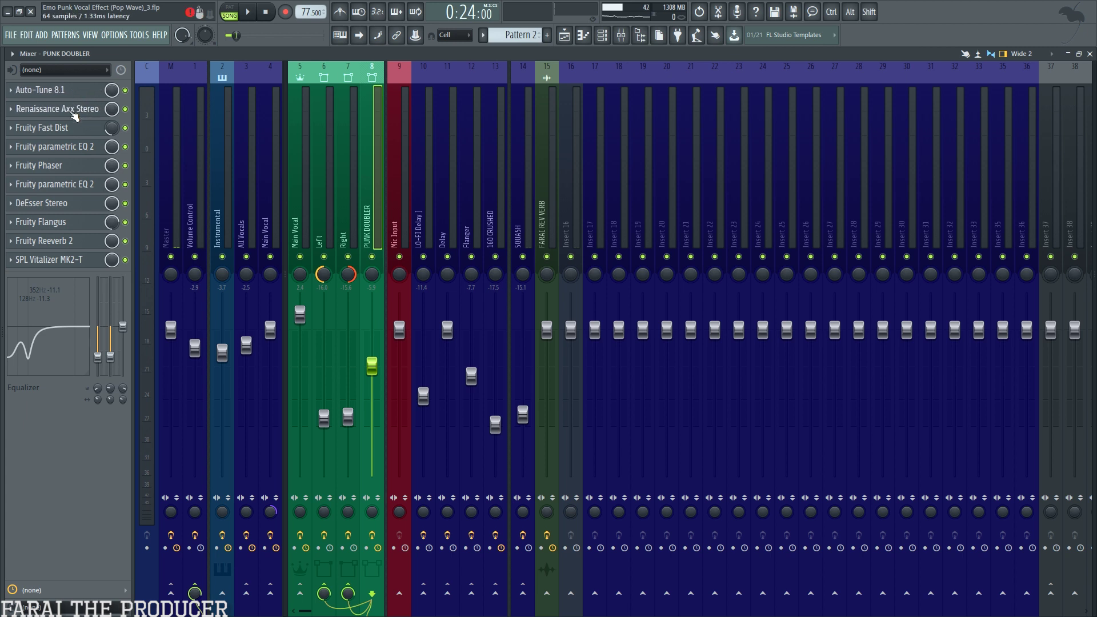
click(74, 111)
click(74, 110)
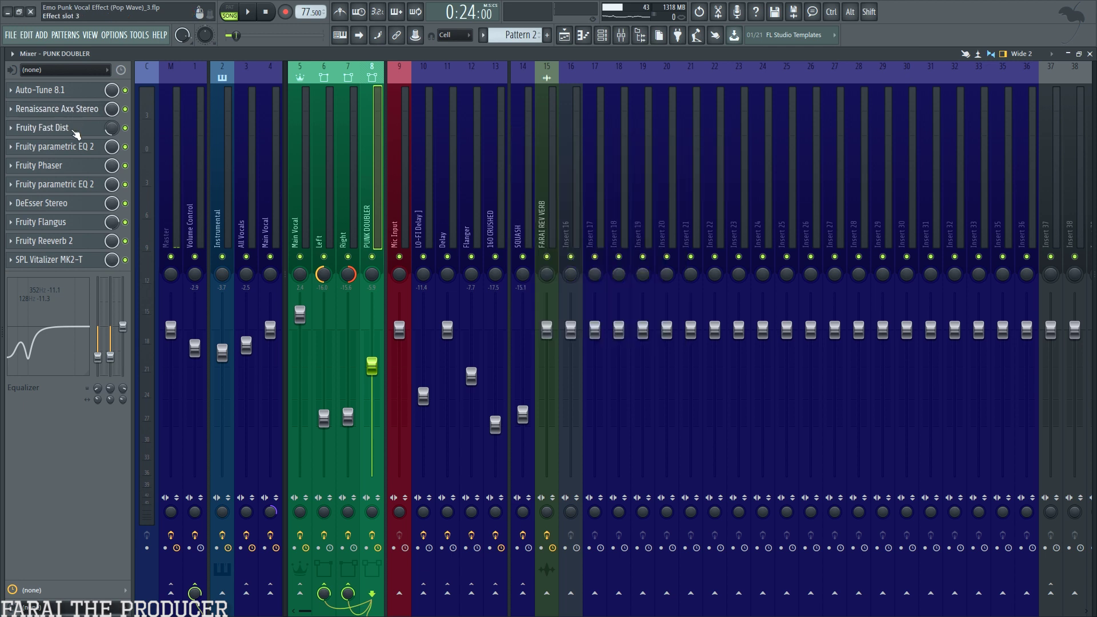
click(57, 128)
click(60, 130)
- View the settings of both Fruity parametric EQ 2 instances and the Fruity Phaser on PUNK DOUBLER, closing the second EQ
click(63, 149)
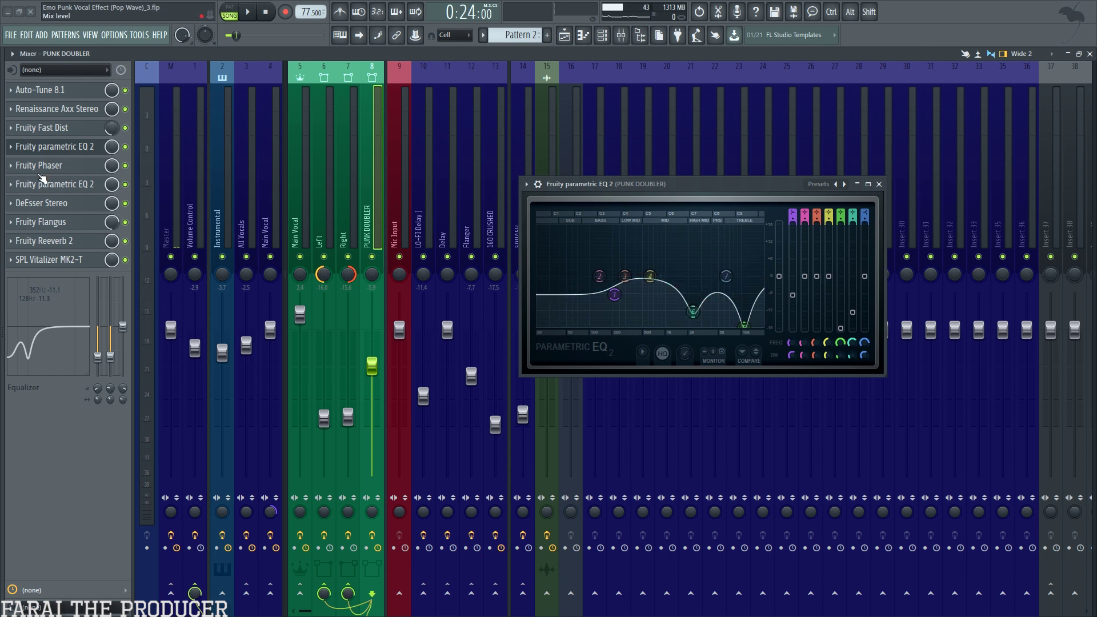
click(57, 166)
drag(540, 282, 524, 206)
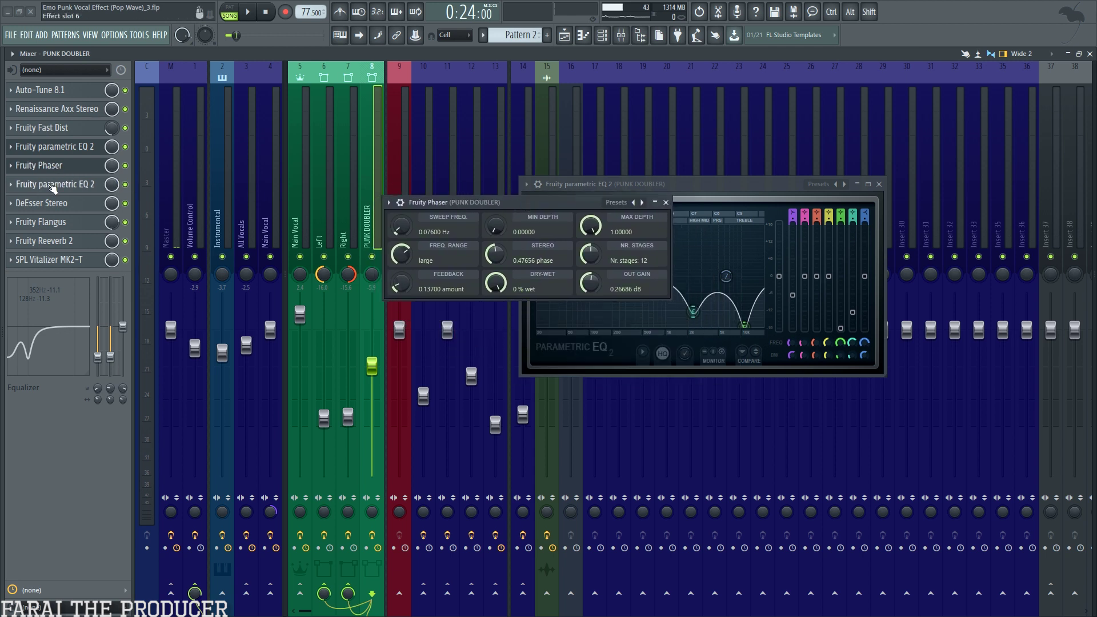
click(52, 184)
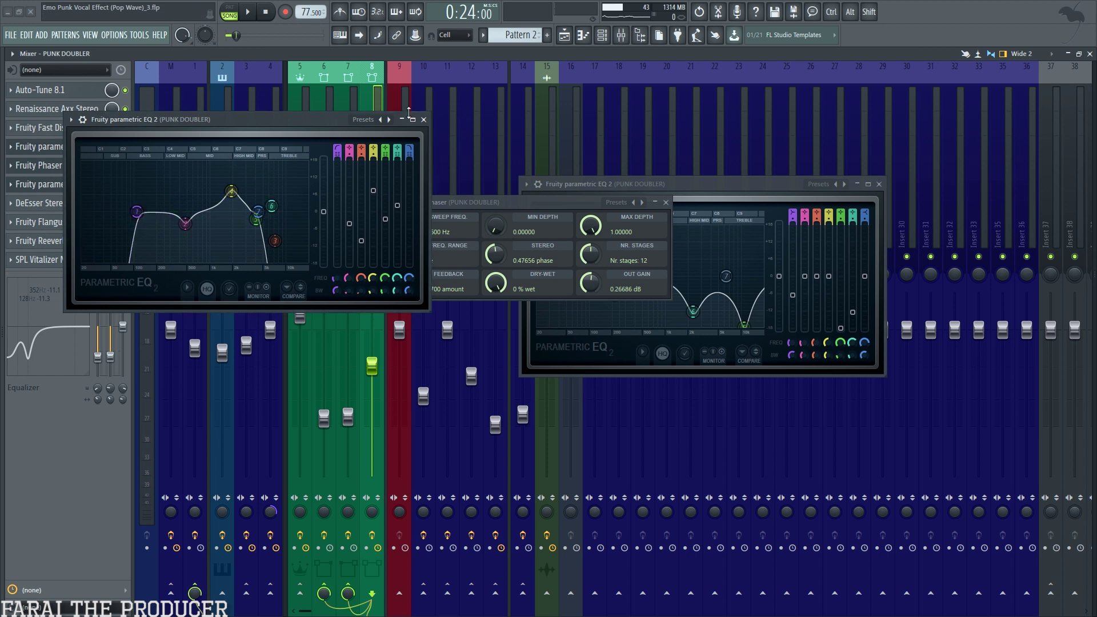
click(423, 120)
- Review the settings of DeEsser Stereo, Fruity Flangus, Fruity Reeverb 2 and SPL Vitalizer MK2-T on PUNK DOUBLER
click(70, 205)
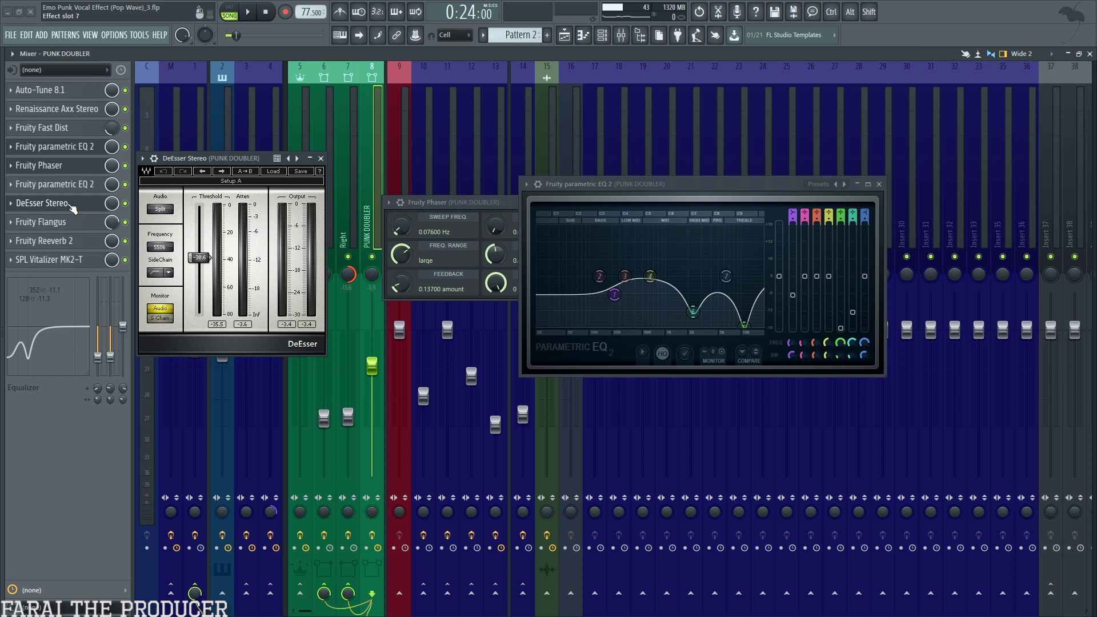
click(71, 204)
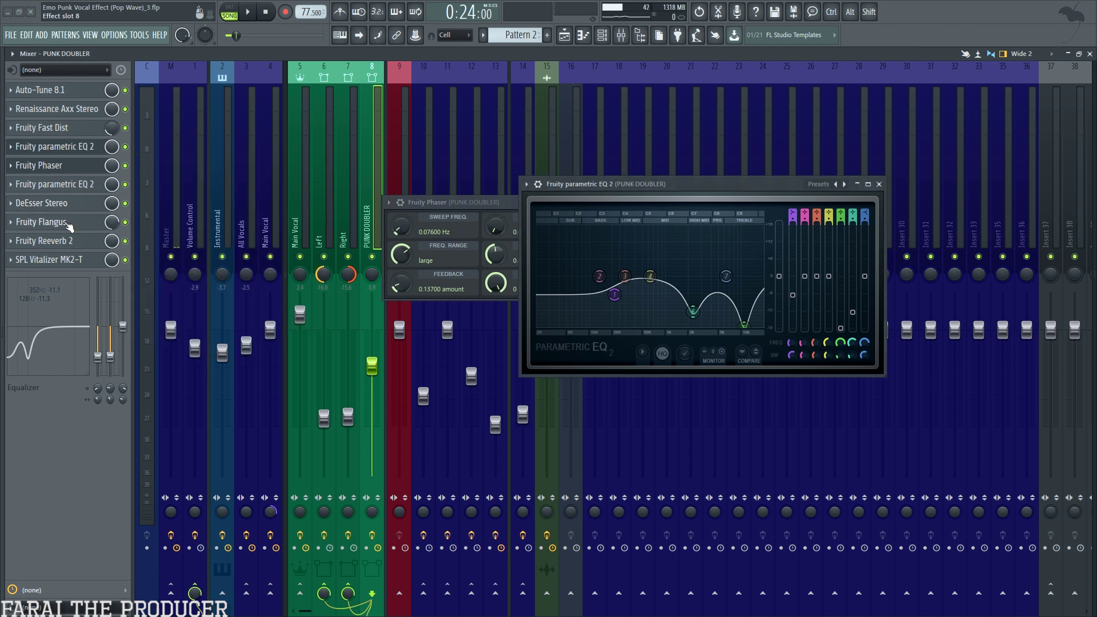
click(69, 227)
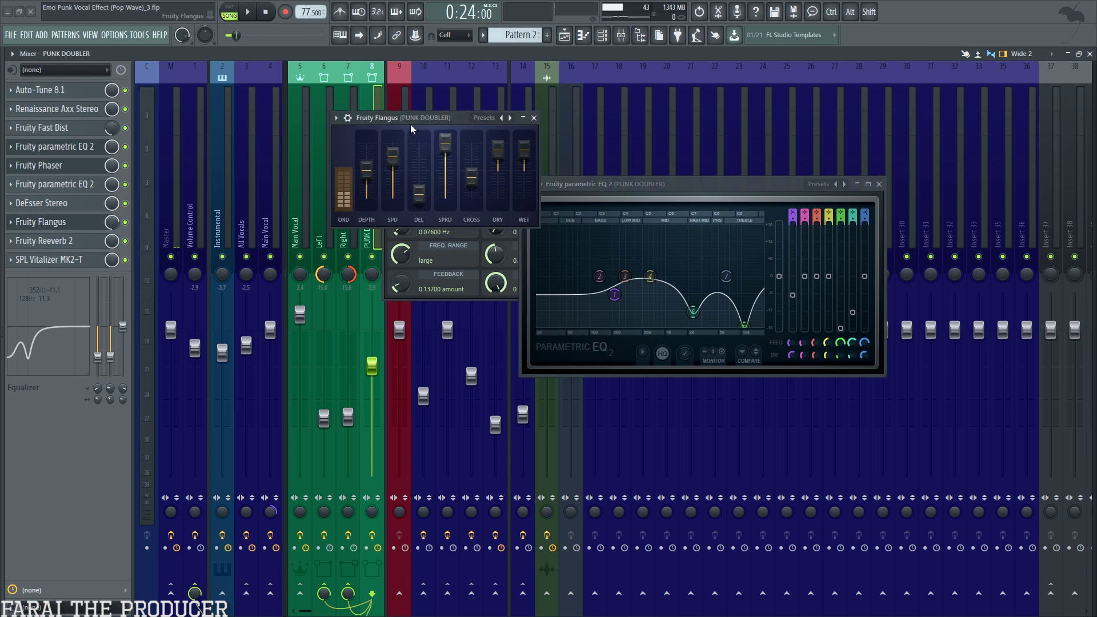
drag(411, 114, 420, 228)
click(63, 240)
click(63, 240)
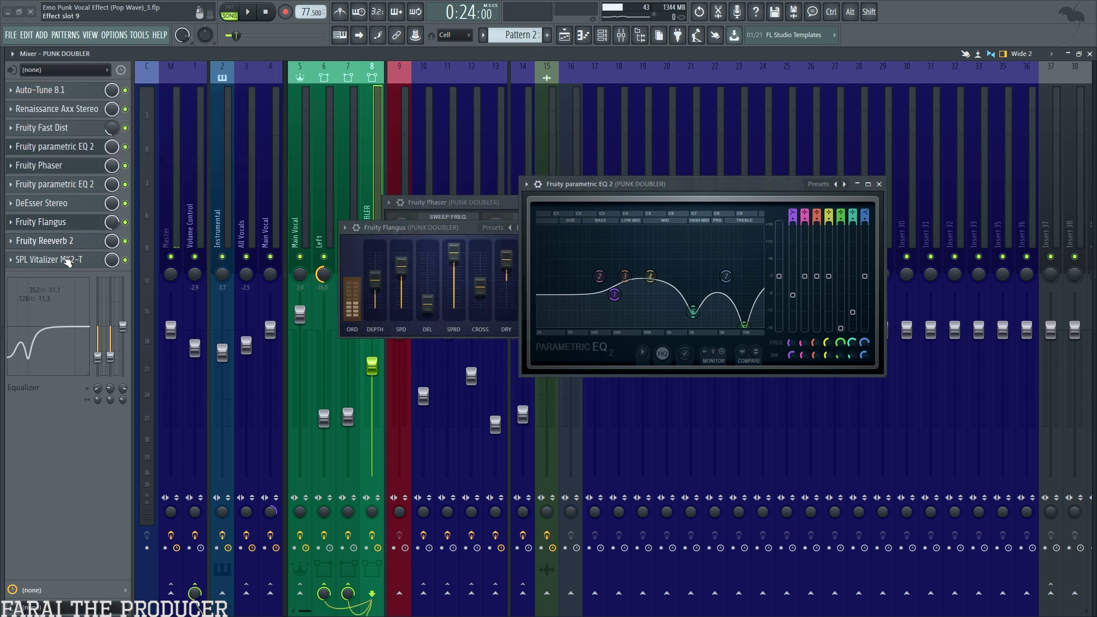
click(64, 260)
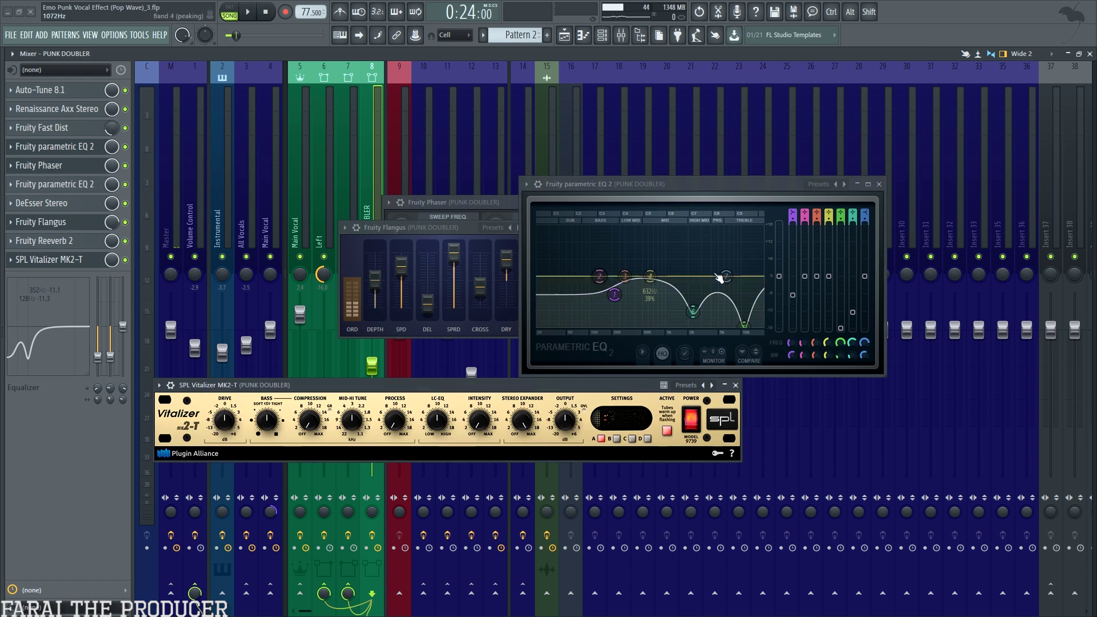
- Close the open Vitalizer, parametric EQ 2, Phaser and Flangus plugin windows
click(735, 385)
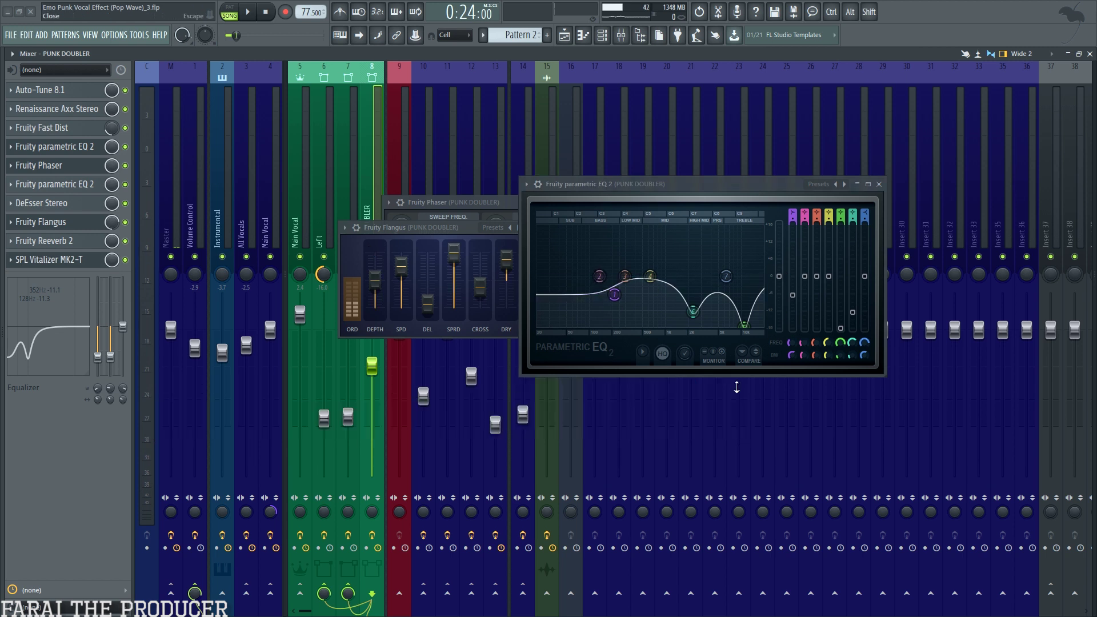
click(879, 184)
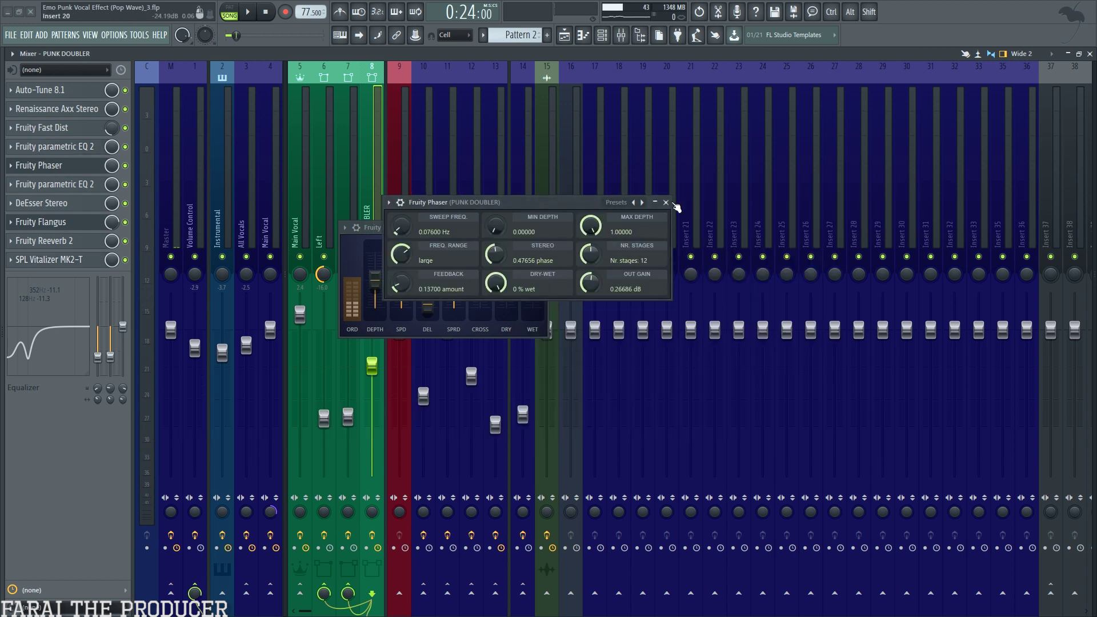
click(666, 202)
click(543, 227)
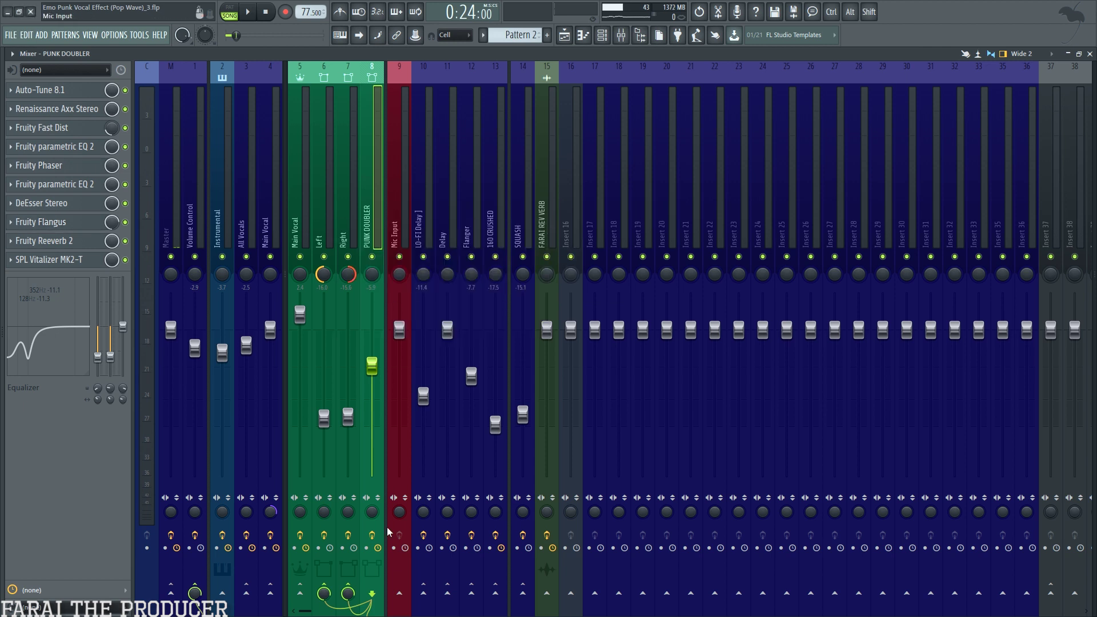
- Bypass every PUNK DOUBLER effect except Auto-Tune 8.1 and solo the Double track for a short playback test
key(space)
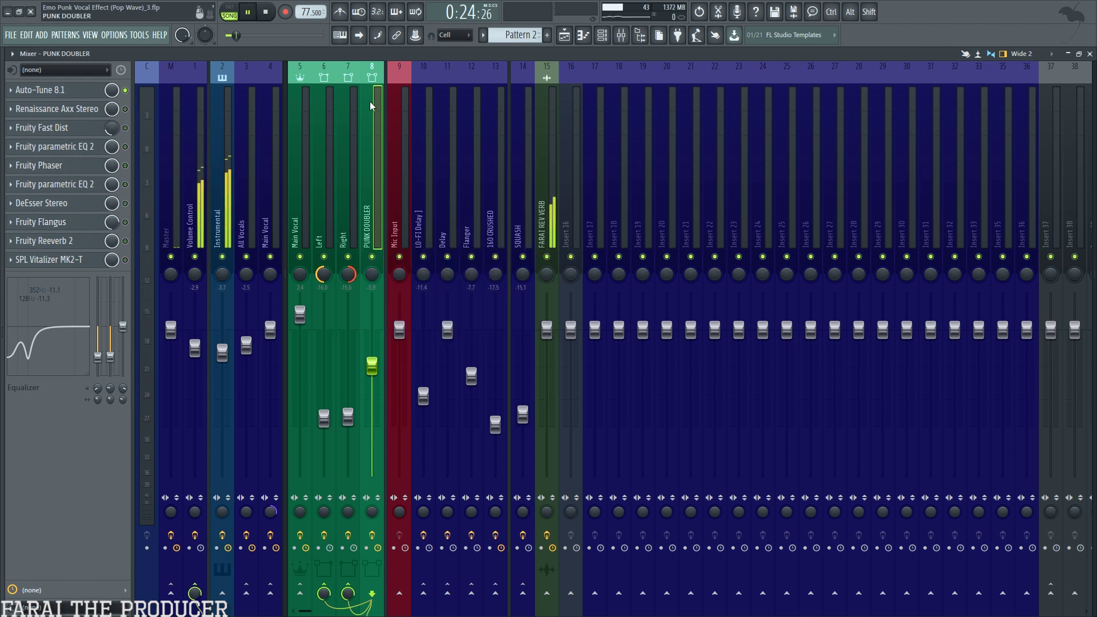
key(space)
key(F5)
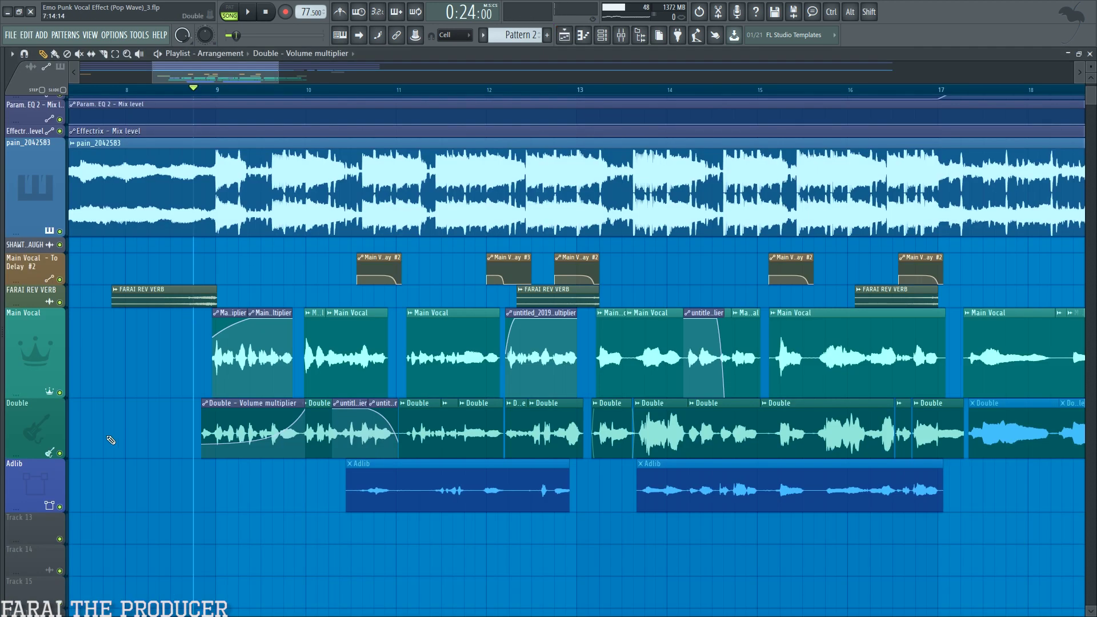
key(space)
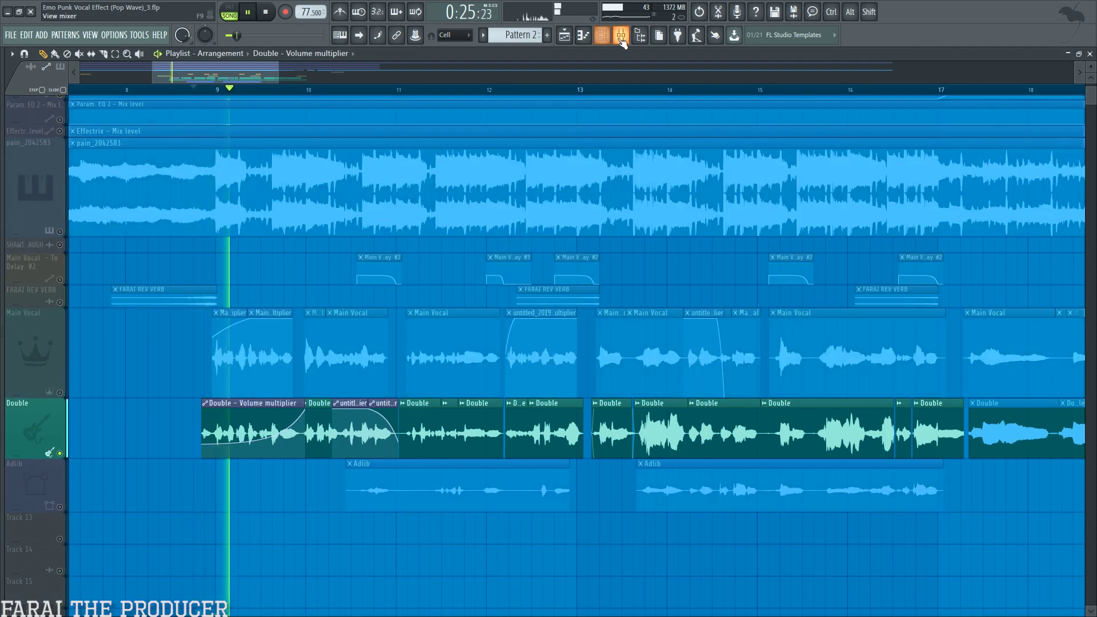
key(F9)
key(space)
- Listen to the soloed Double track with the effects after Auto-Tune 8.1 bypassed and again with the whole chain enabled, stopping playback
key(F5)
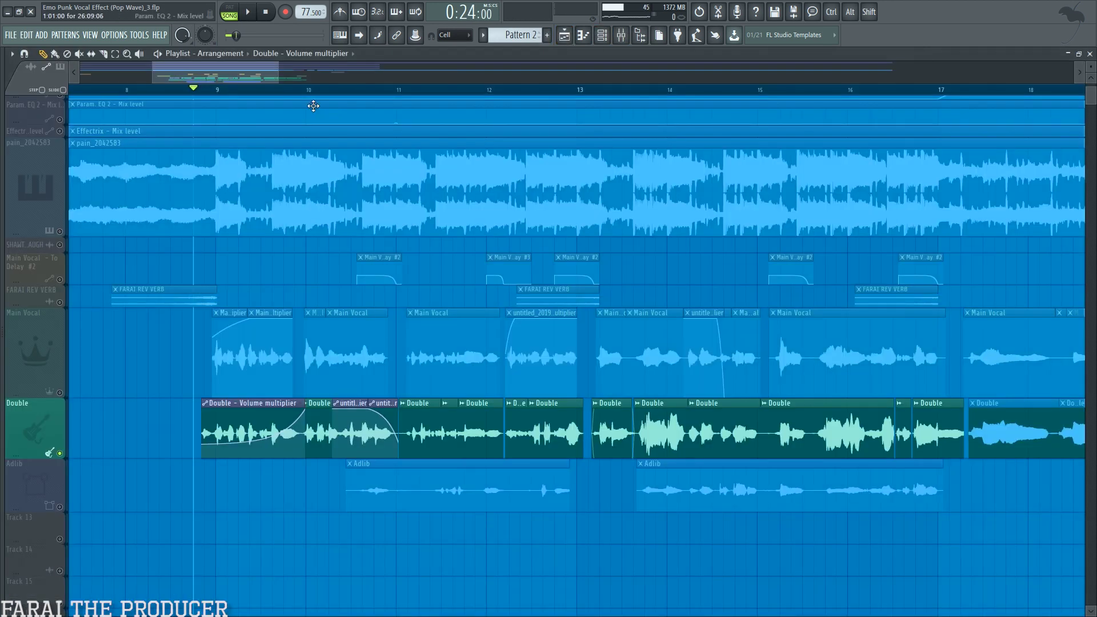
key(F9)
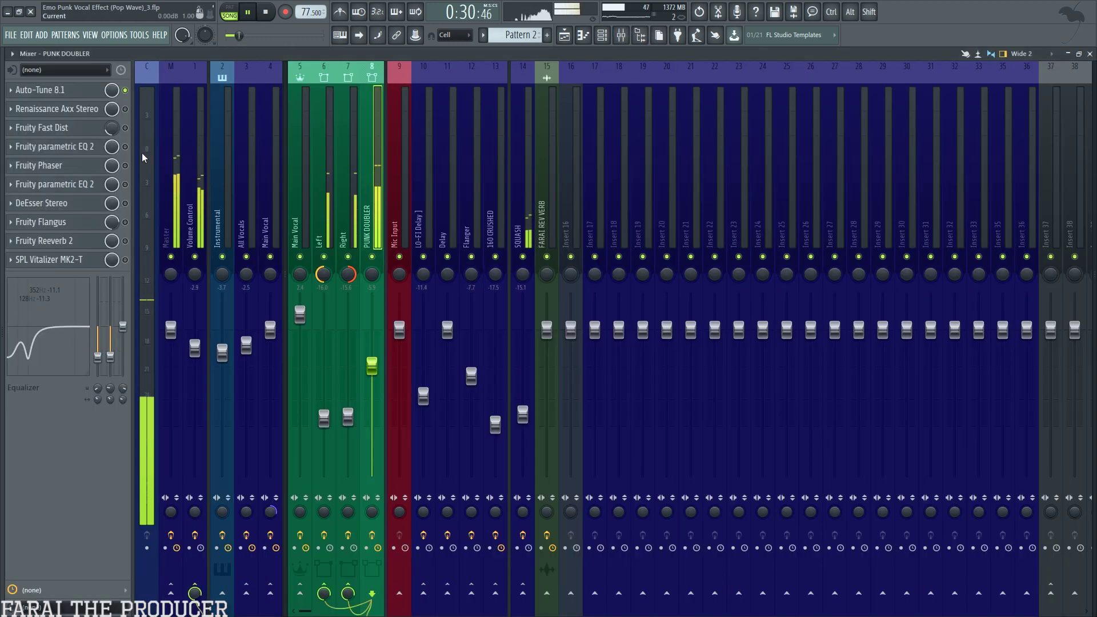
key(space)
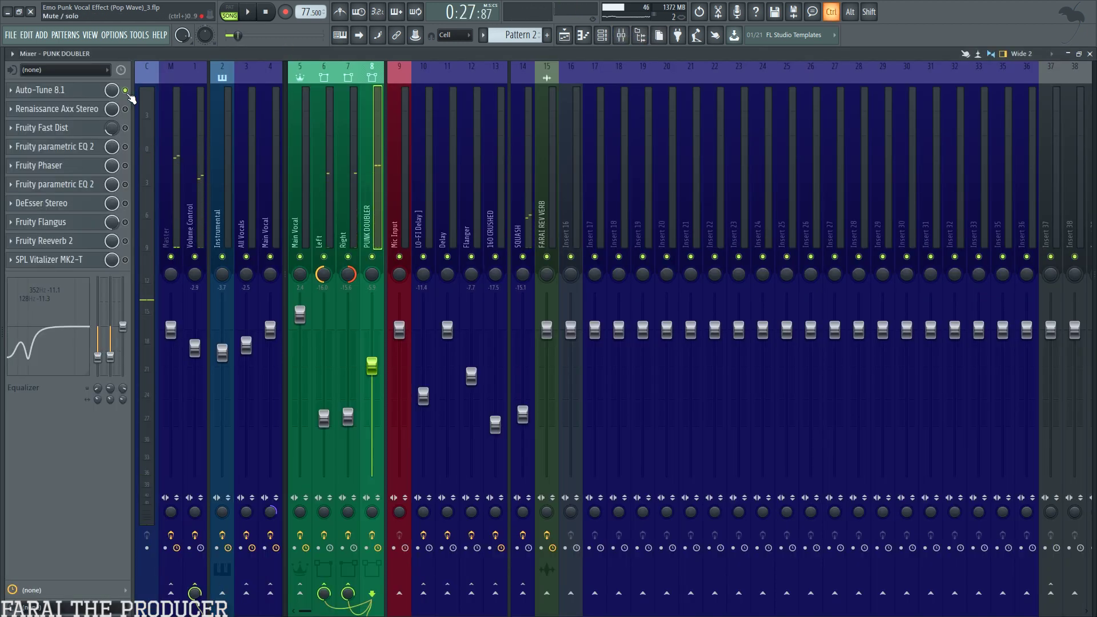
key(space)
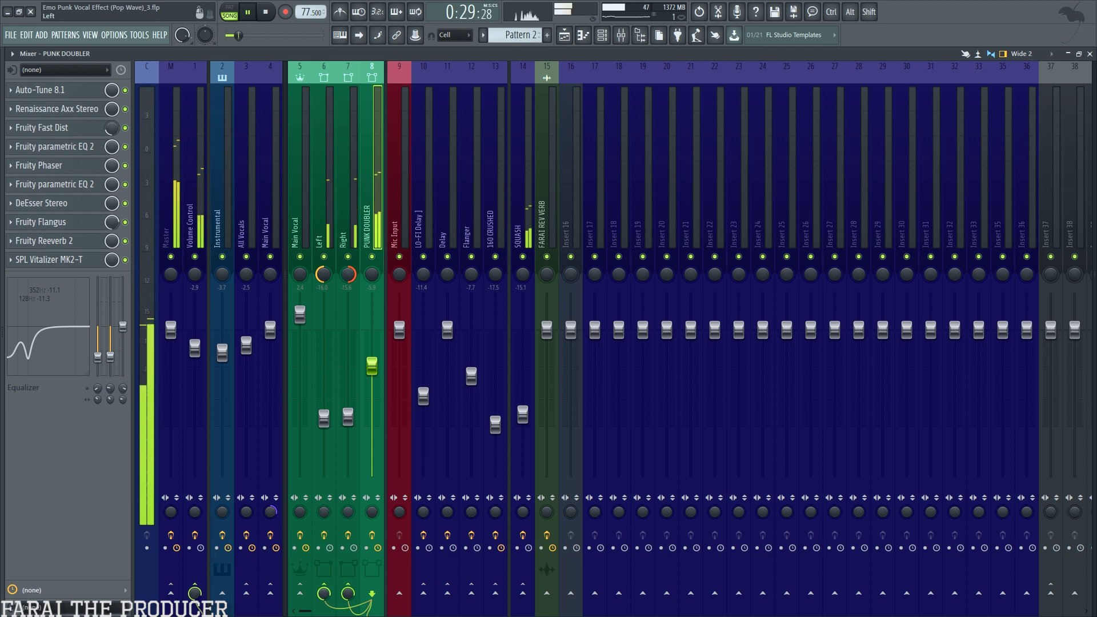
key(space)
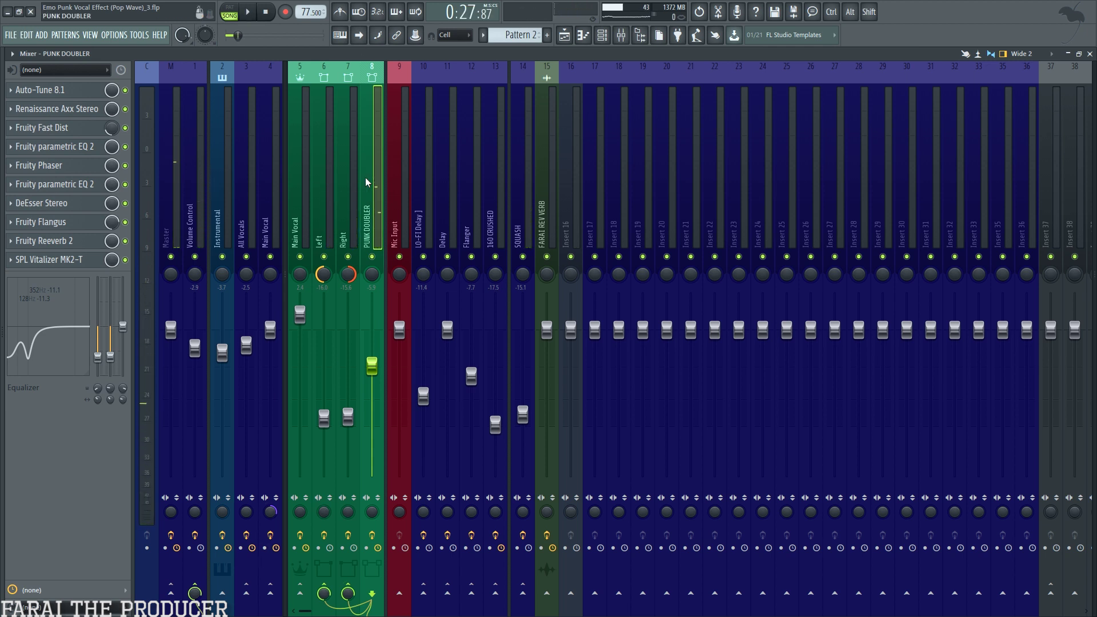
- Examine the Left and Right inserts, including the Fruity delay 2 settings on Left, and return to PUNK DOUBLER
click(325, 183)
click(348, 183)
click(332, 188)
click(343, 190)
click(327, 195)
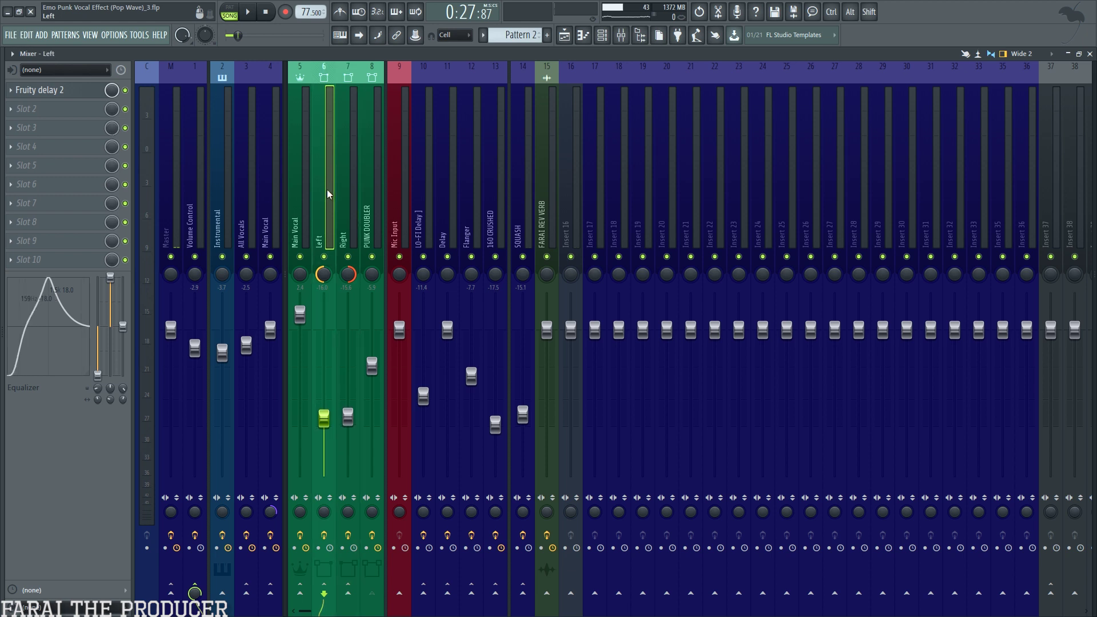
click(39, 90)
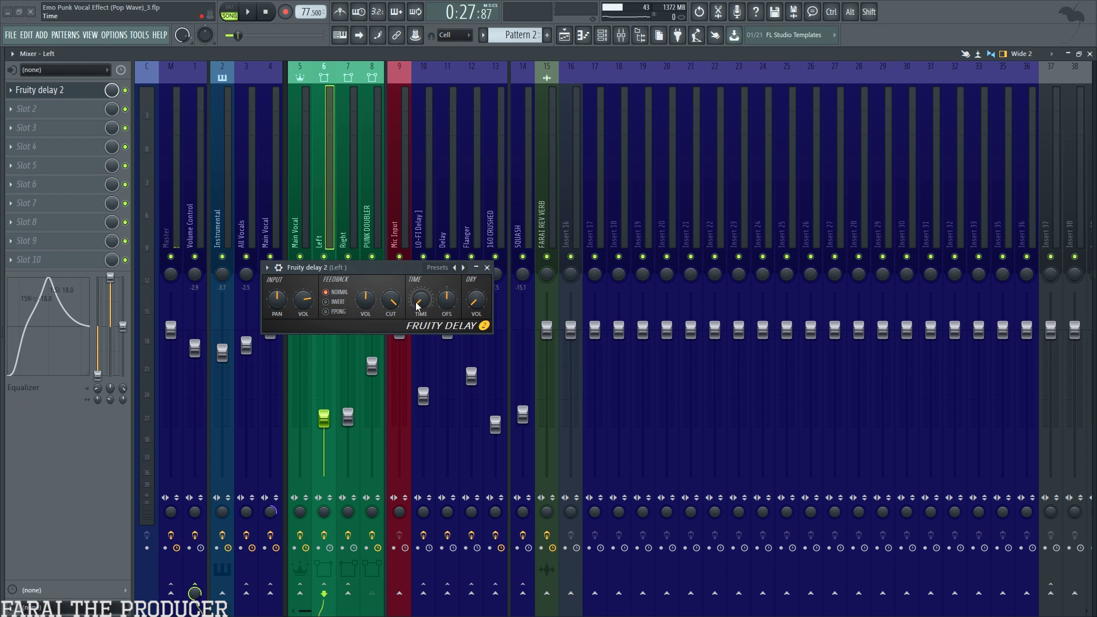
click(489, 268)
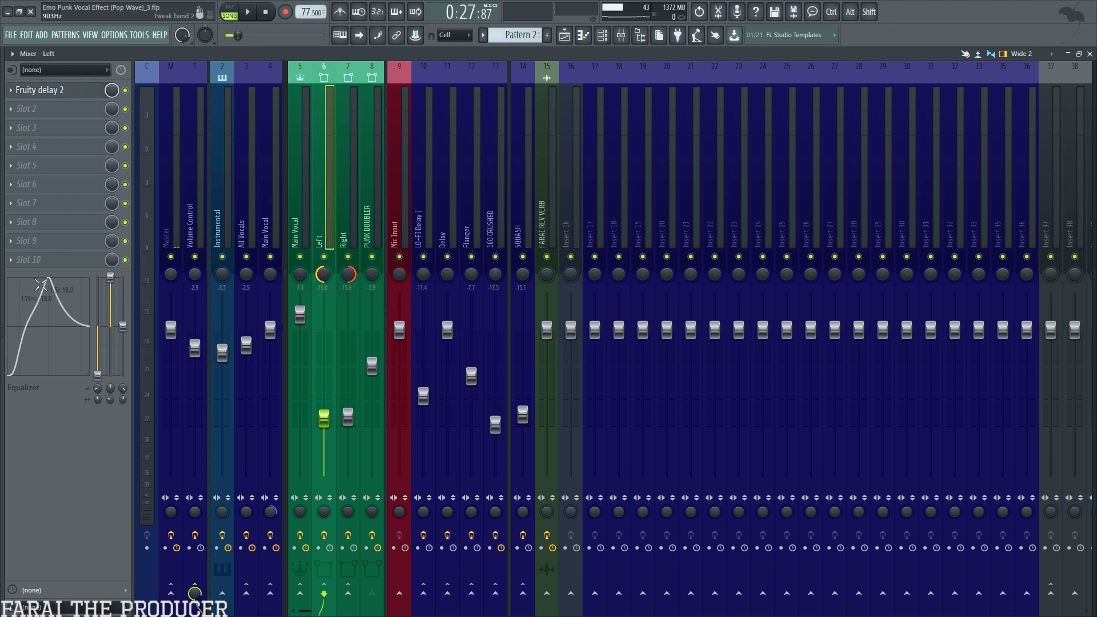
click(350, 194)
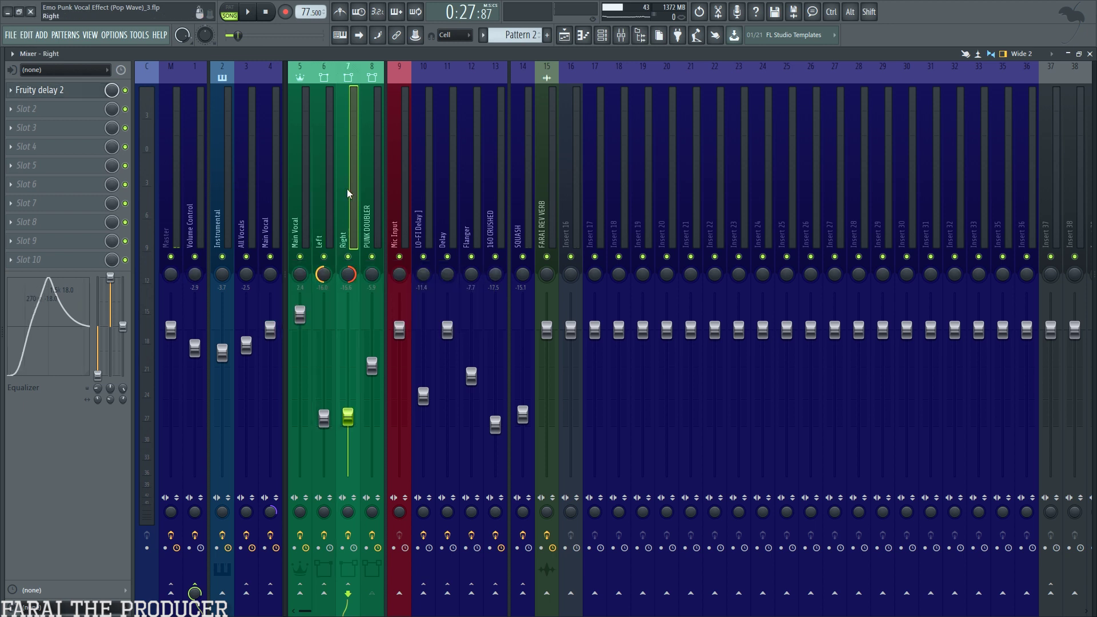
click(367, 213)
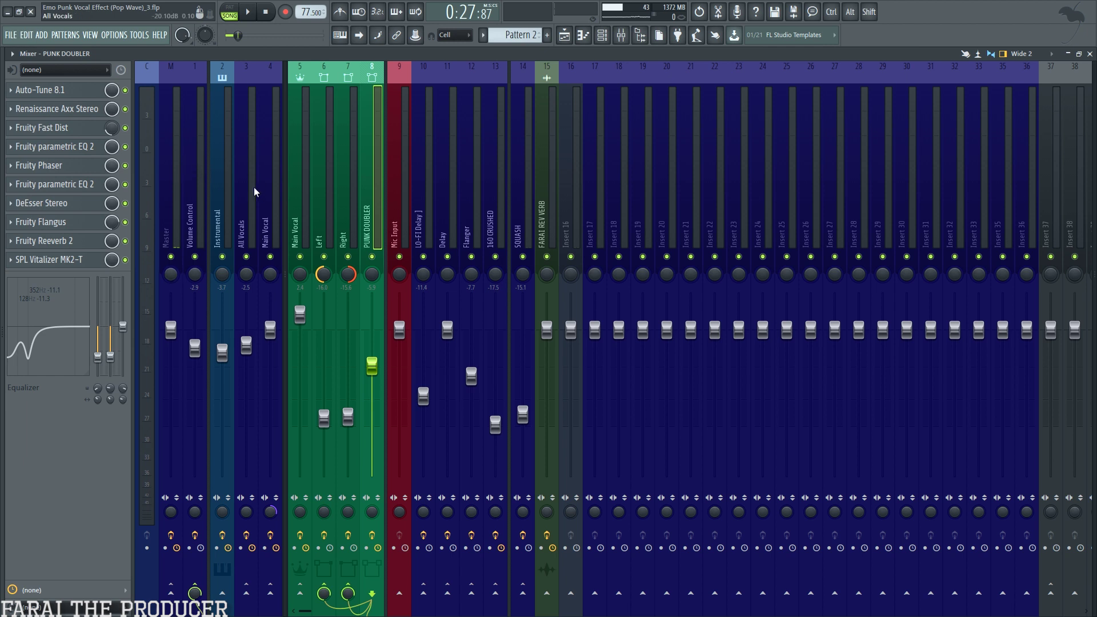
- Mute the Left and Right inserts, start playback of the soloed Double track, and unmute both inserts
click(324, 257)
click(348, 257)
key(space)
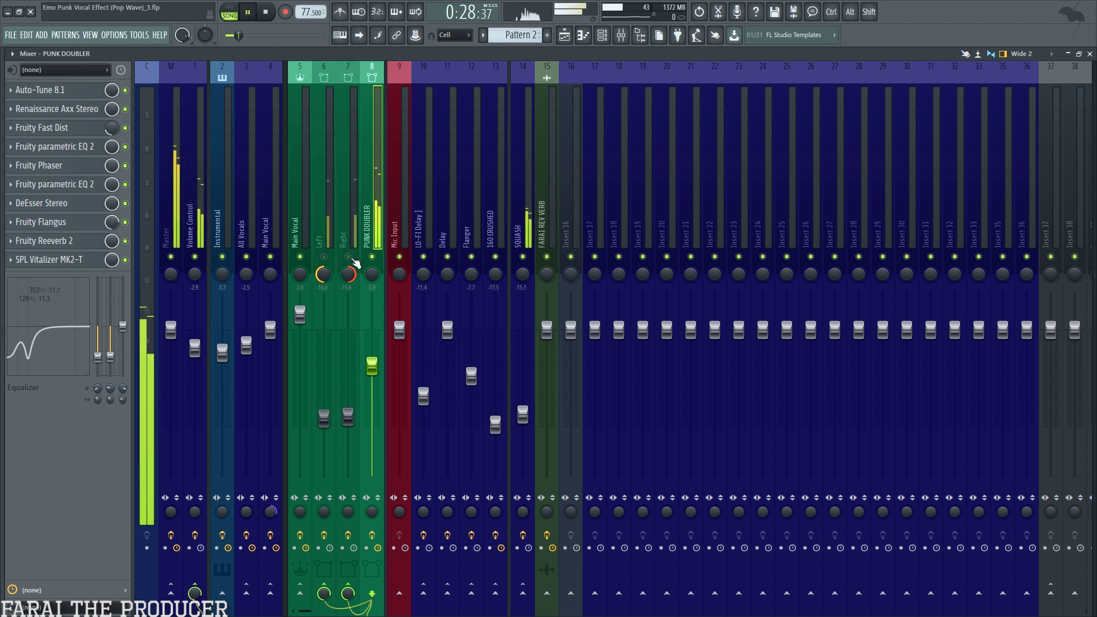
click(348, 257)
click(324, 257)
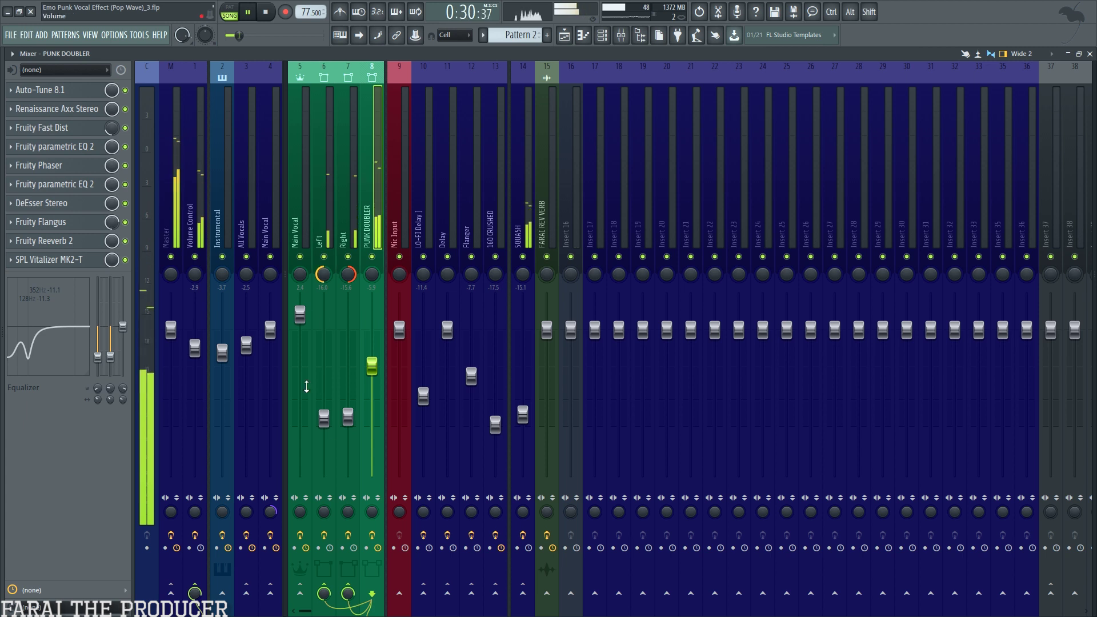
- Mute and unmute the Left and Right inserts once more during playback, select the Left insert and stop playback
click(324, 256)
click(348, 257)
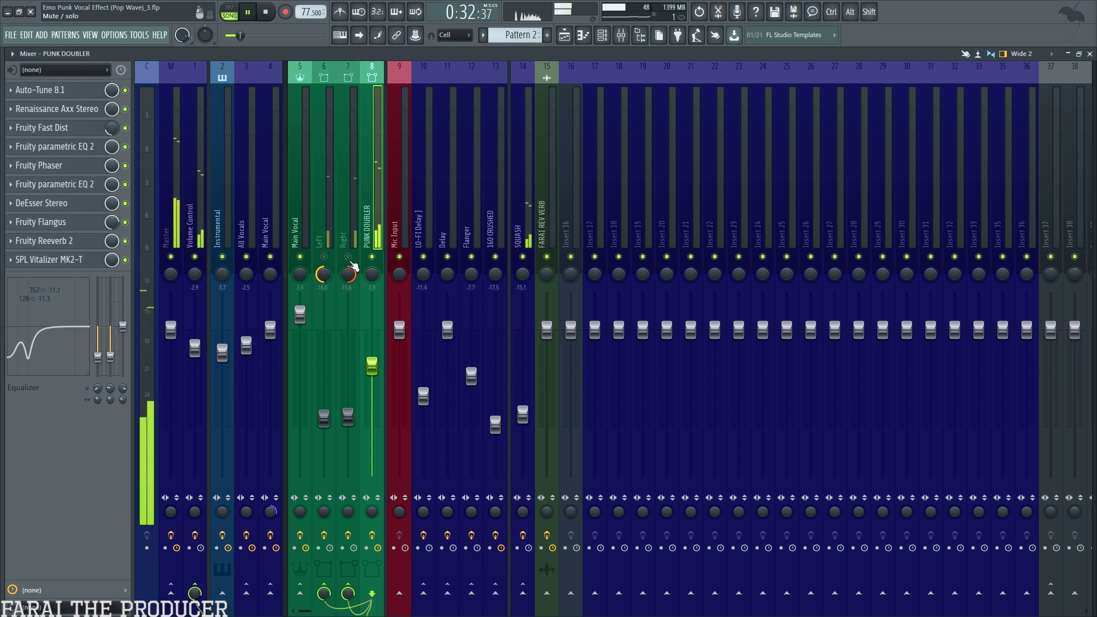
click(348, 256)
click(324, 257)
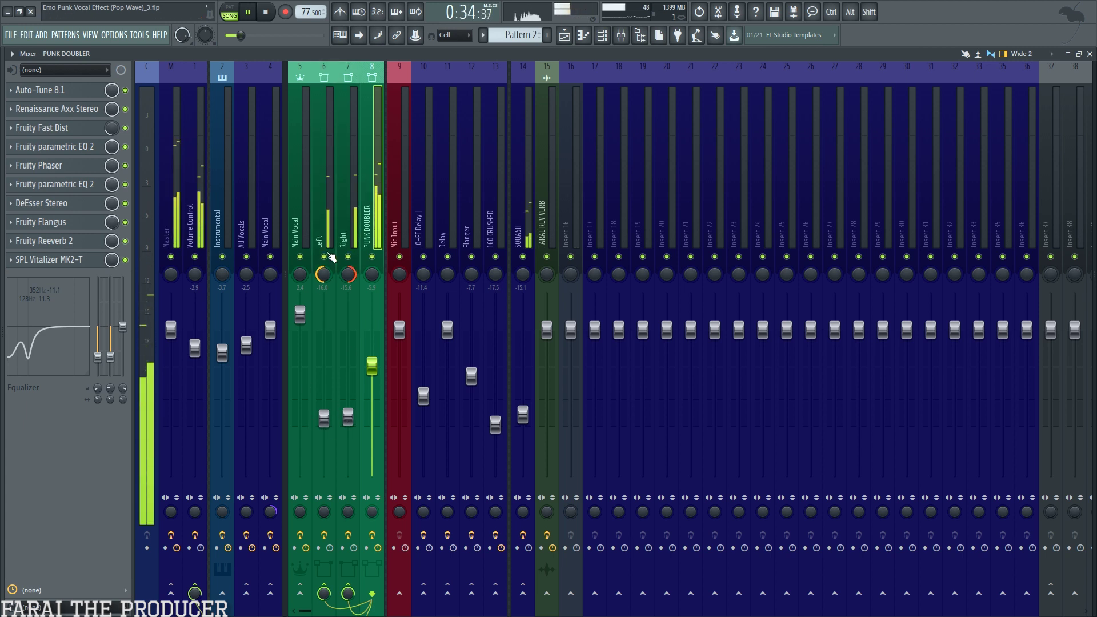
click(334, 142)
key(space)
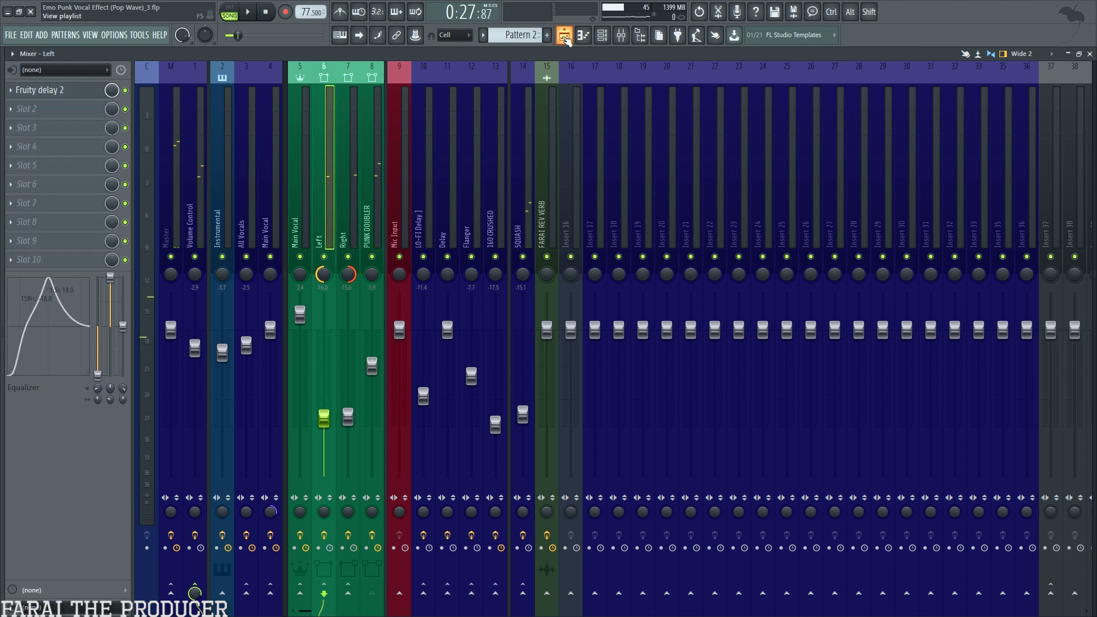
- Take the Double track out of solo, return the song position to 0:24:00 just before bar 9, and show the mixer
click(566, 37)
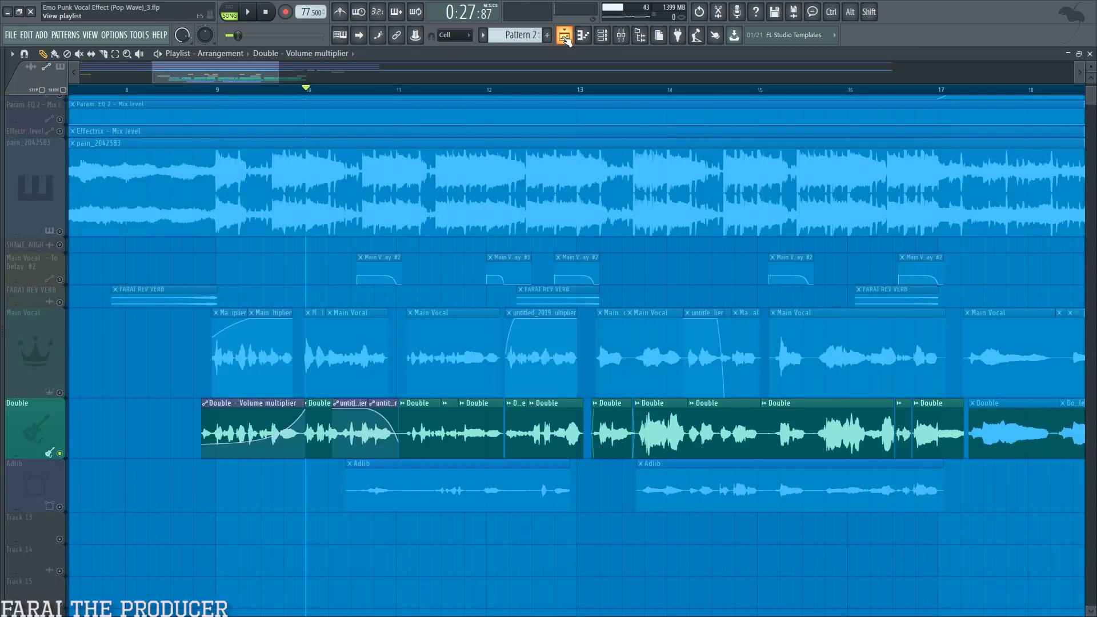
right_click(60, 453)
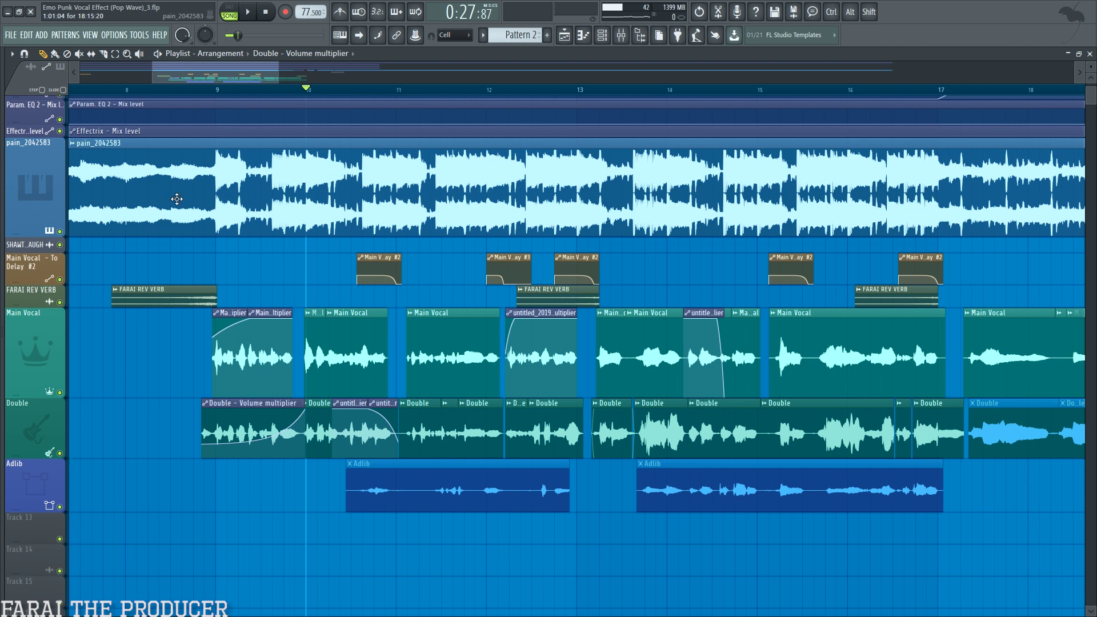
click(193, 90)
click(621, 34)
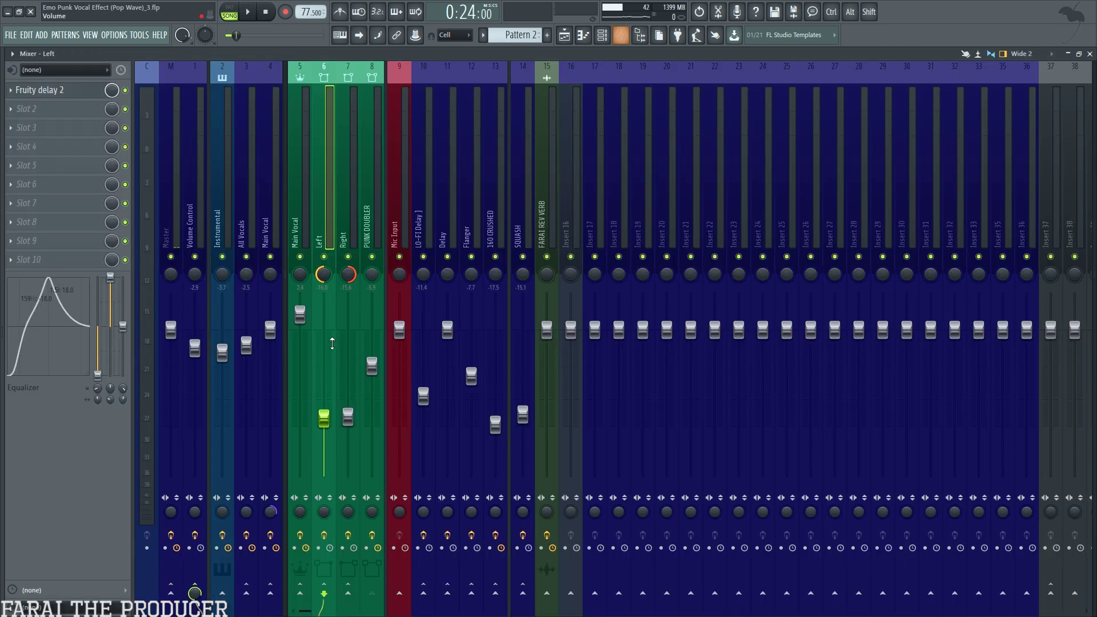
- Select the red Mic Input insert, and rename Insert 19 as Mic Input
right_click(422, 177)
click(402, 199)
click(402, 199)
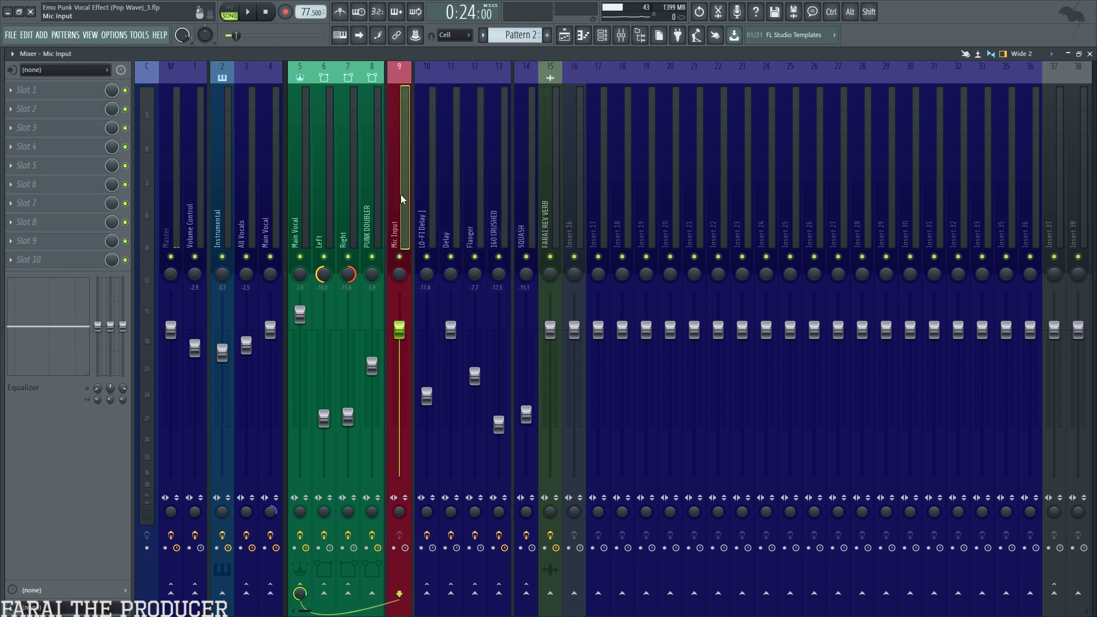
right_click(635, 186)
key(F2)
text(Mic Input)
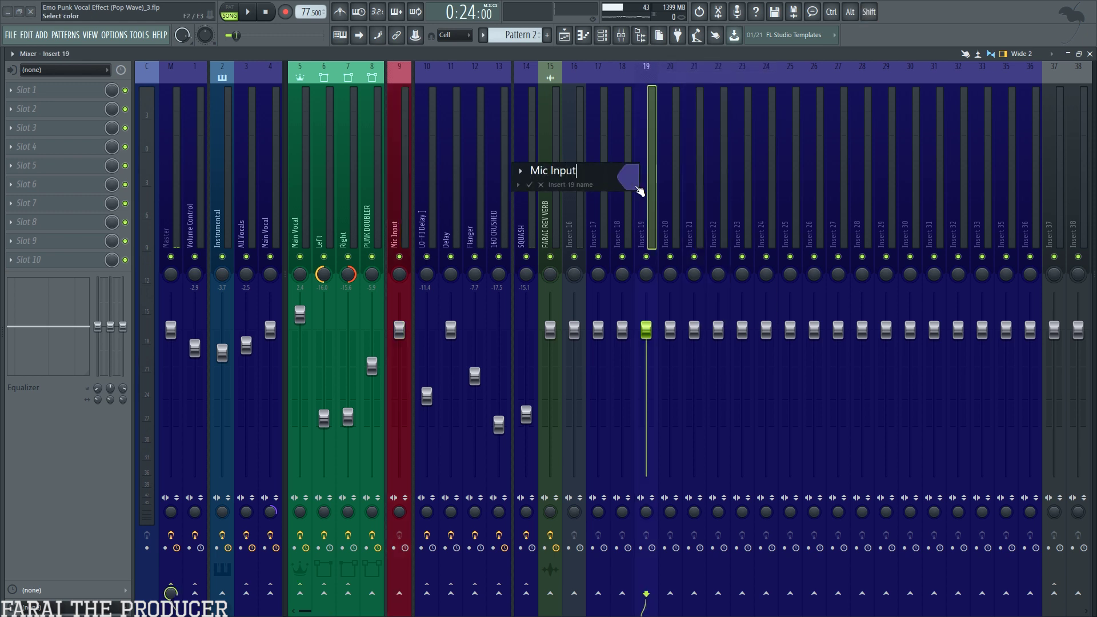
key(Return)
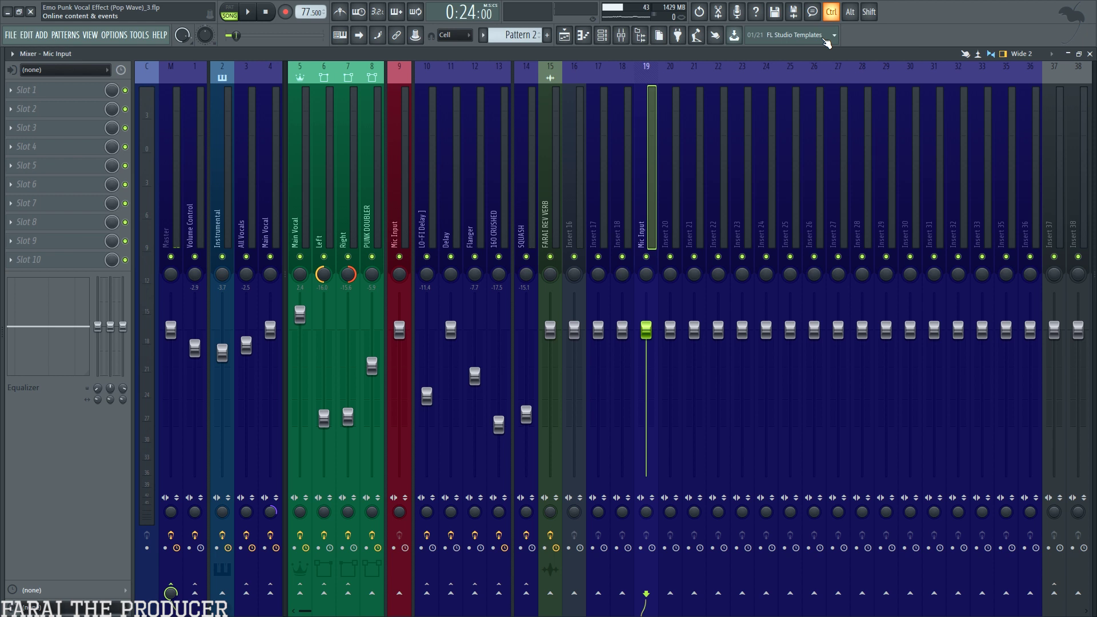
- Route insert 19 only to Insert 18, rename Insert 18 as Autotune, and reselect insert 19
ctrl+click(626, 596)
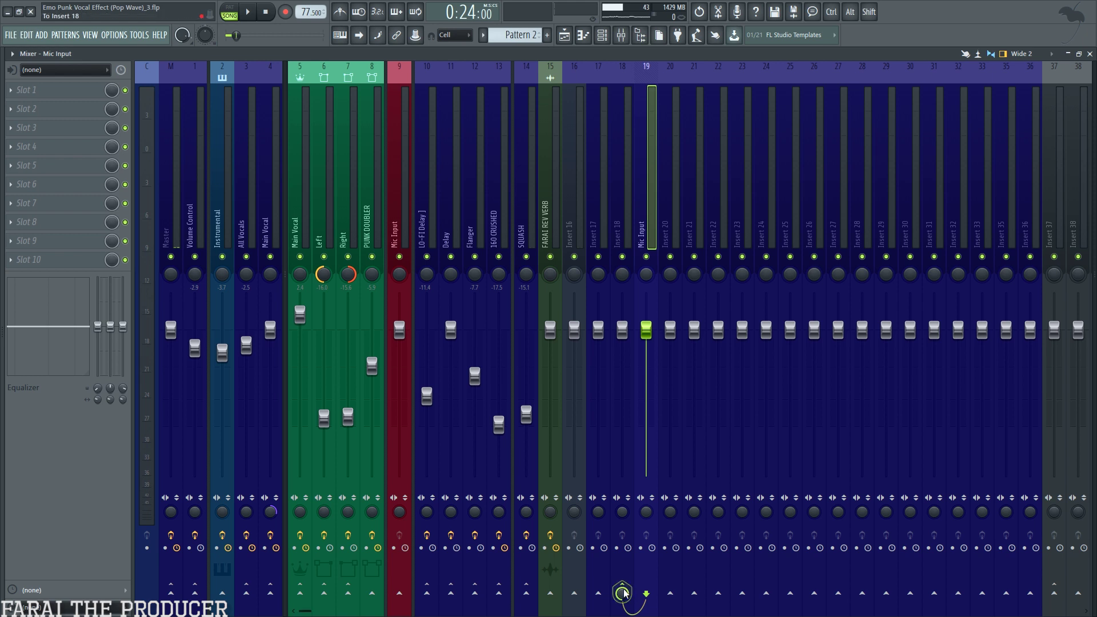
click(630, 197)
right_click(629, 198)
key(F2)
text(Autotune)
key(Return)
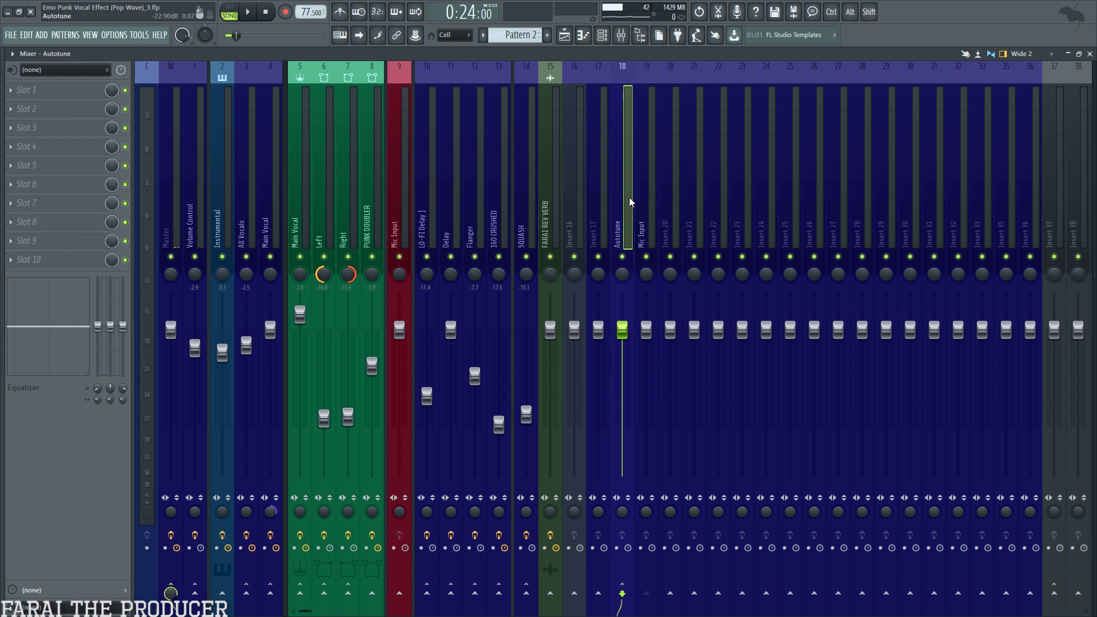
click(650, 216)
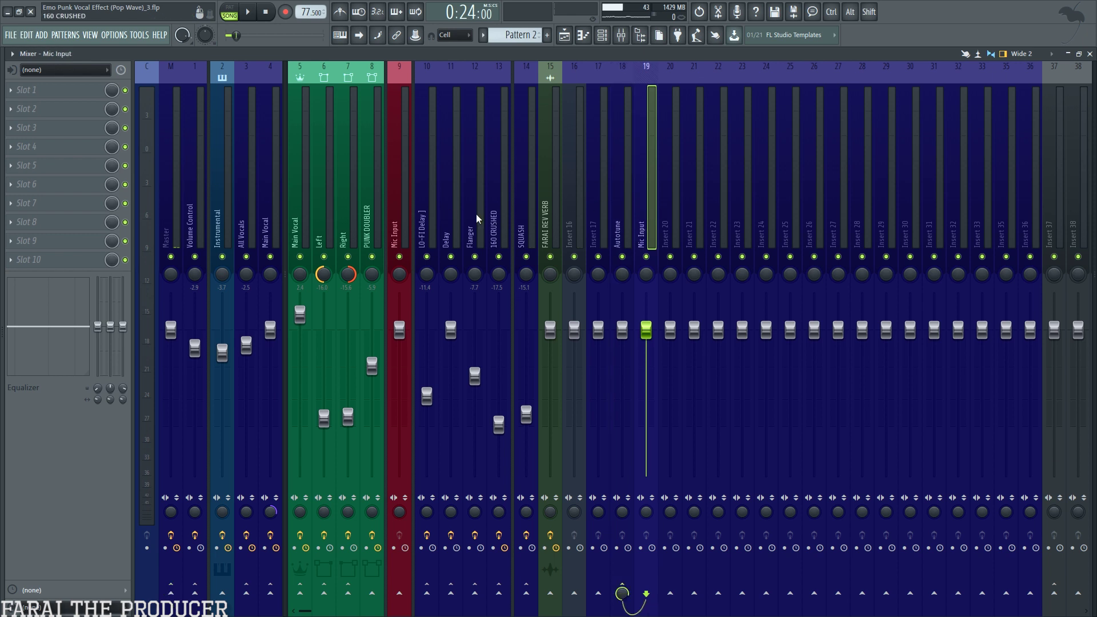
- Examine the red Mic Input insert's audio input choices and its routing to Main Vocal insert 5, and select PUNK DOUBLER
click(399, 224)
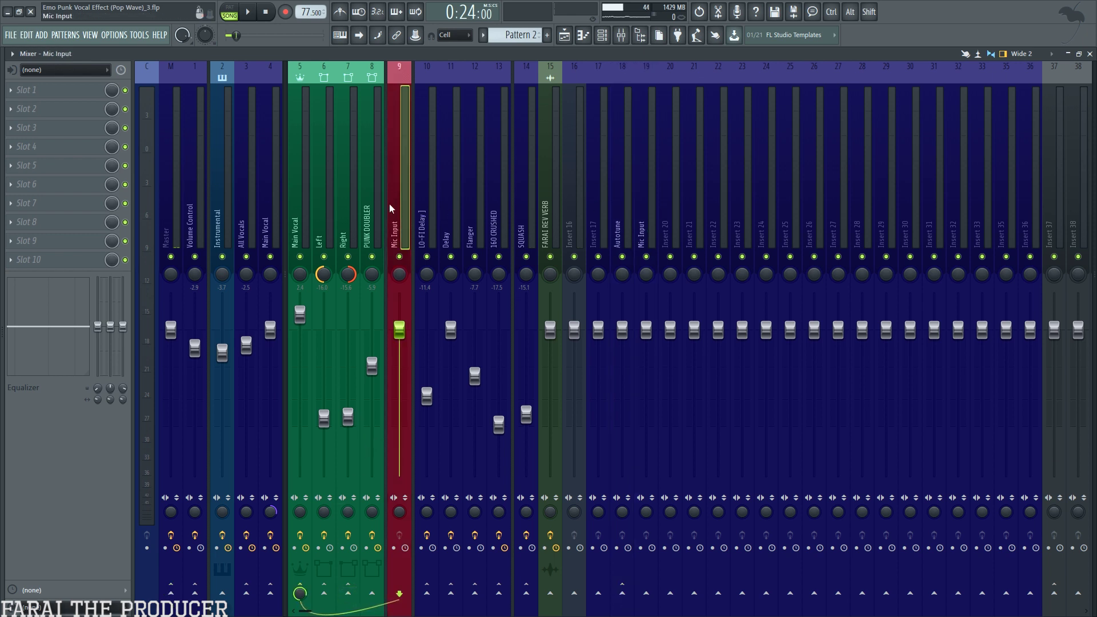
click(64, 69)
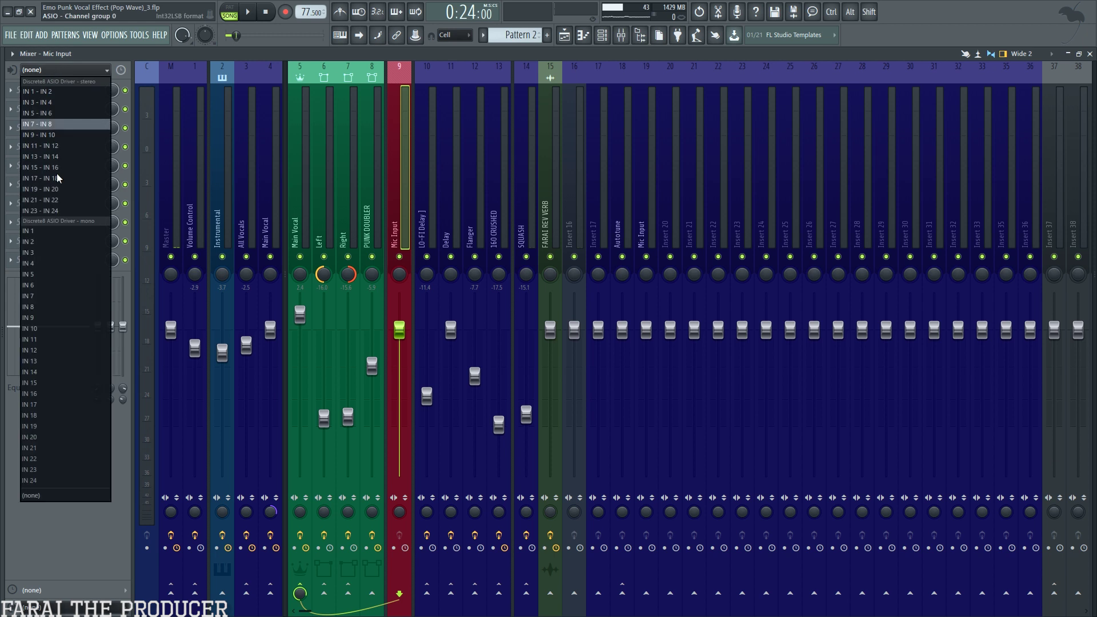
click(49, 232)
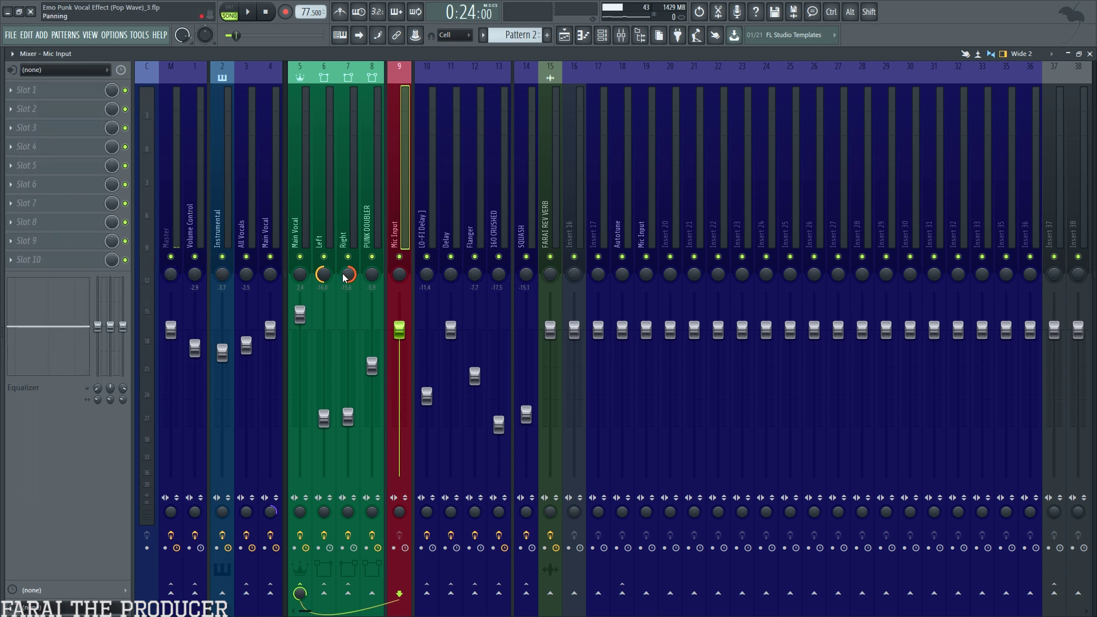
click(300, 224)
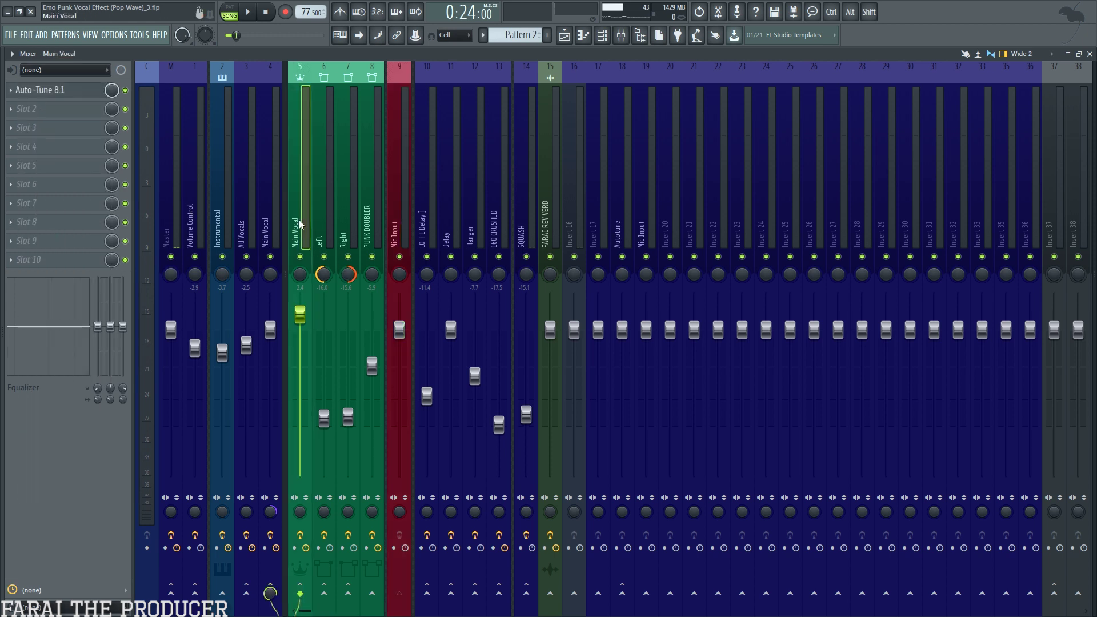
click(391, 210)
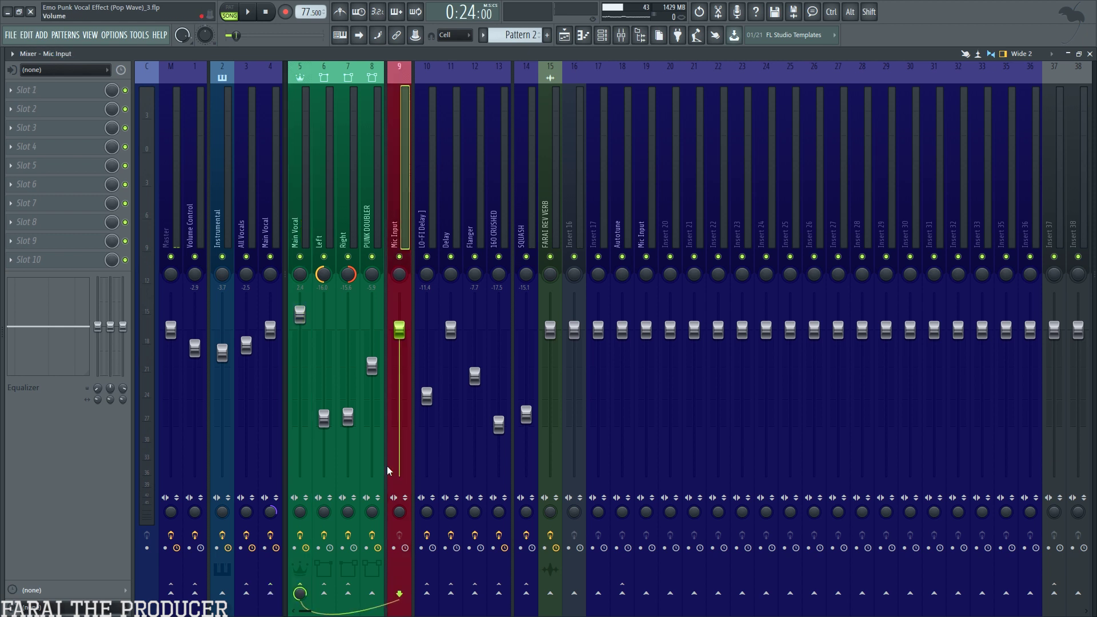
click(364, 182)
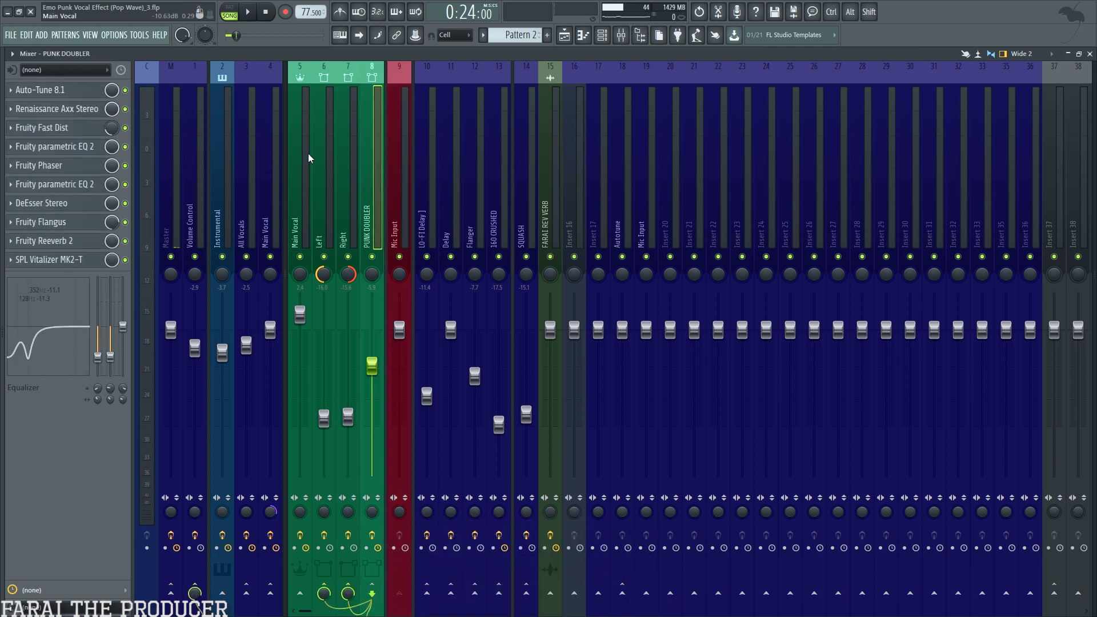
- Check the vocal tracks in the playlist, and examine the Auto-Tune 8.1 settings on Main Vocal insert 5
key(F5)
click(216, 537)
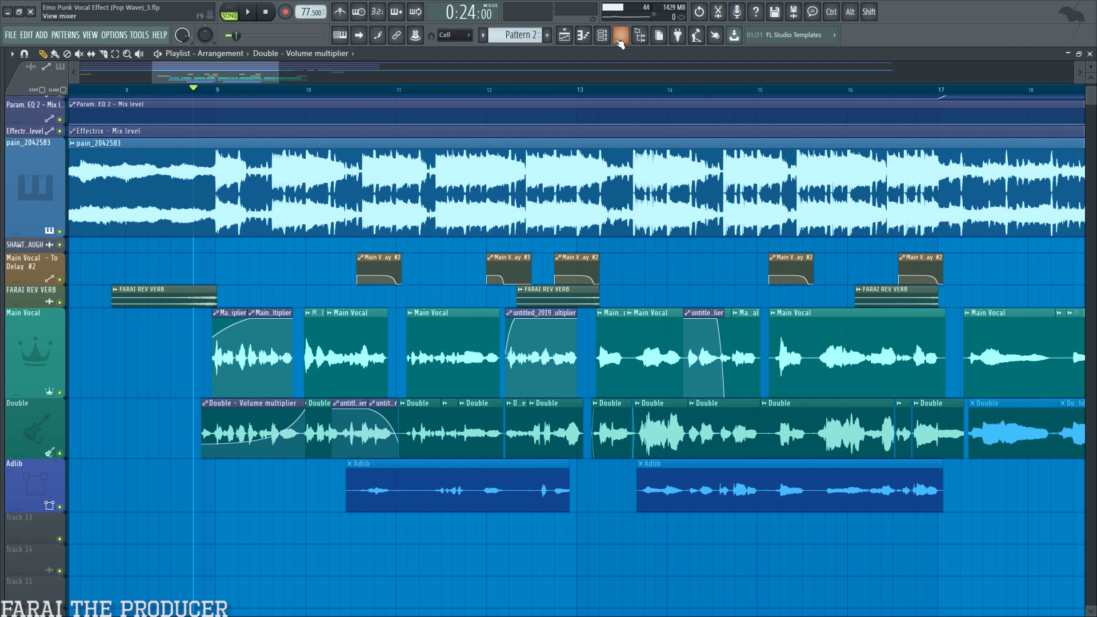
click(622, 34)
click(306, 201)
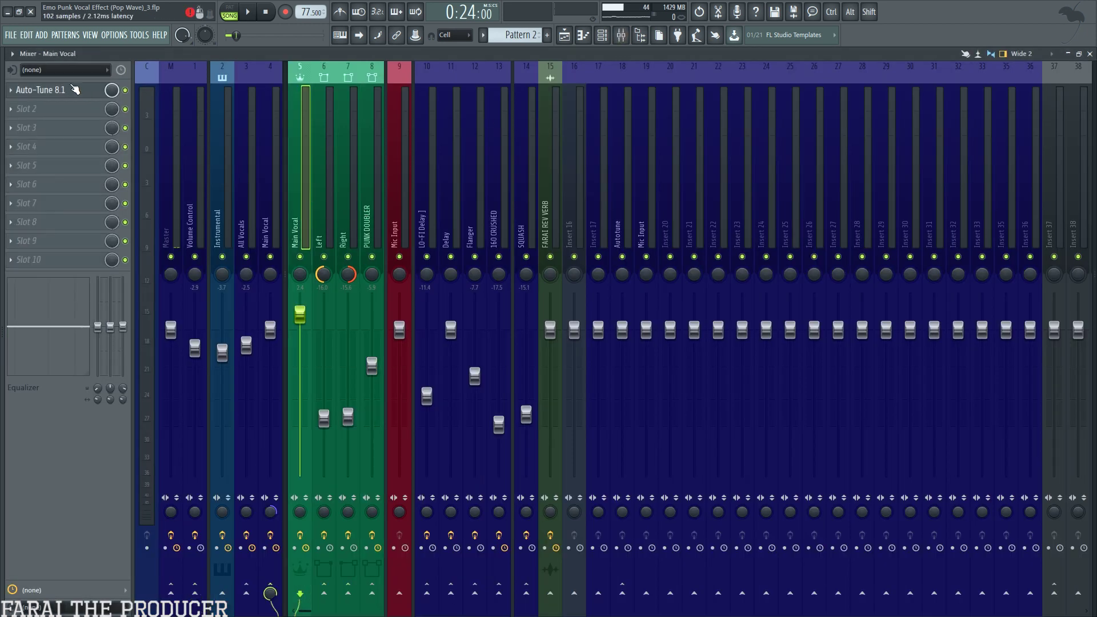
click(59, 90)
drag(457, 97, 480, 101)
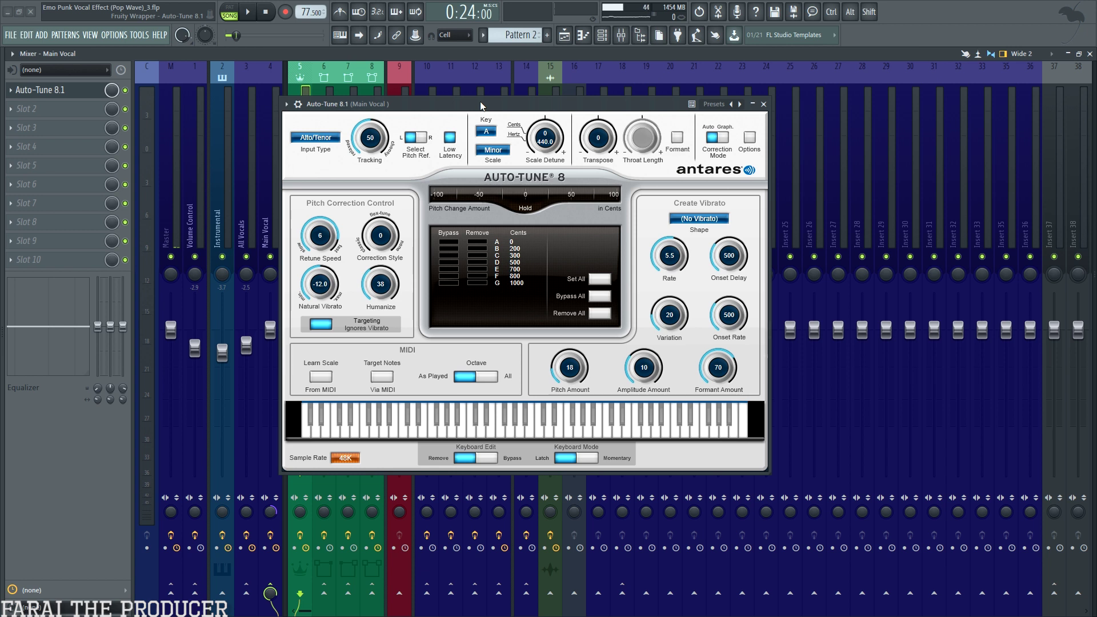
drag(480, 102, 498, 115)
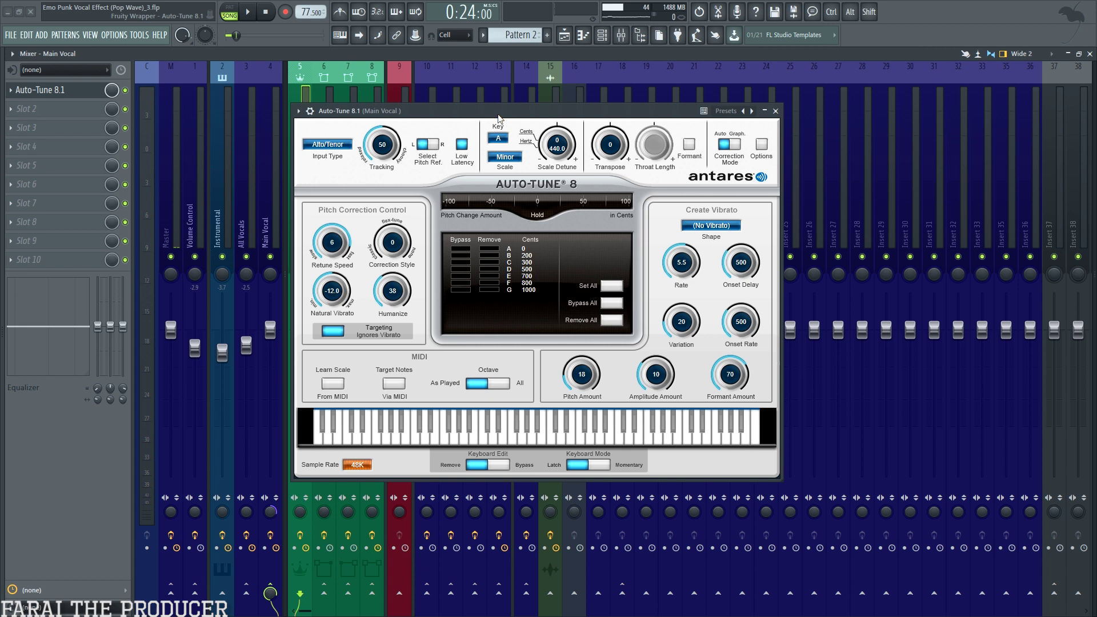
click(776, 112)
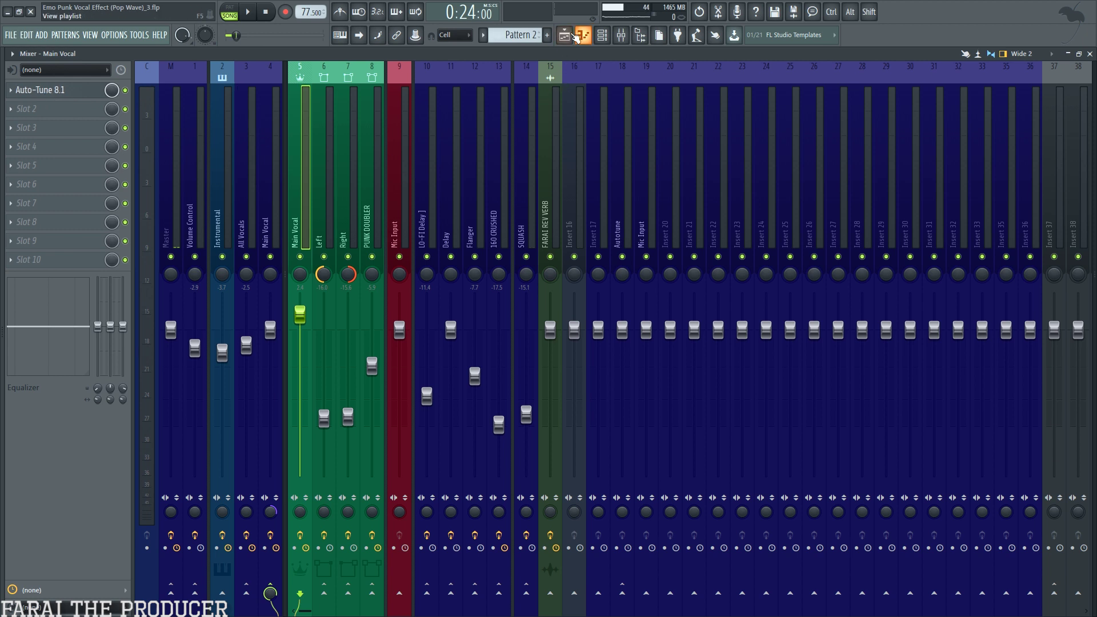
- Mute the Double track in the playlist and select Main Vocal insert 4 in the mixer
click(564, 35)
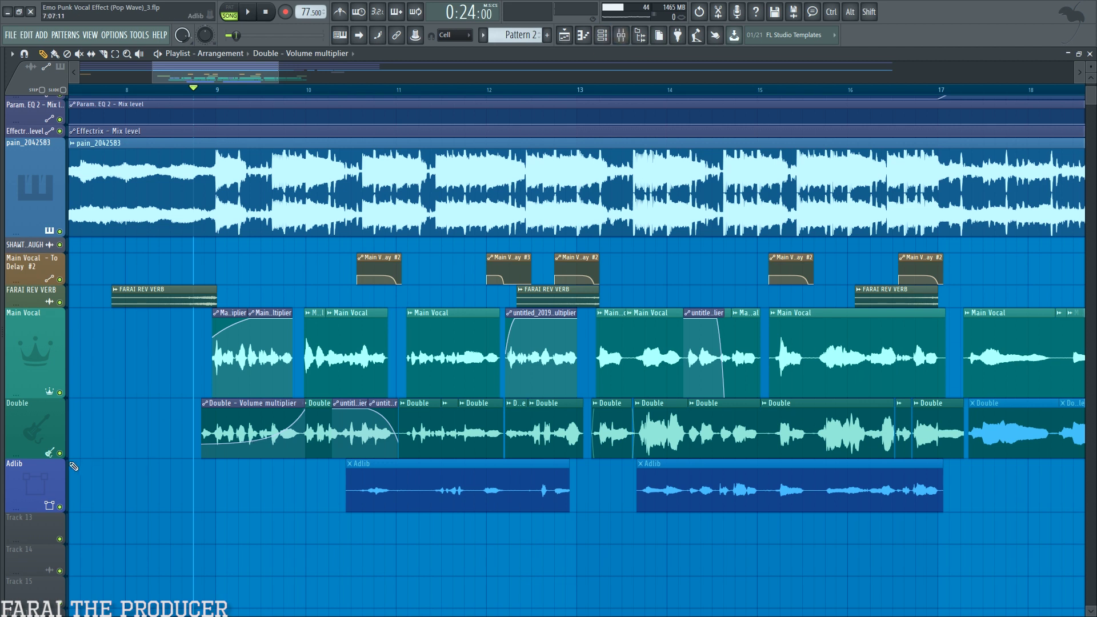
click(59, 453)
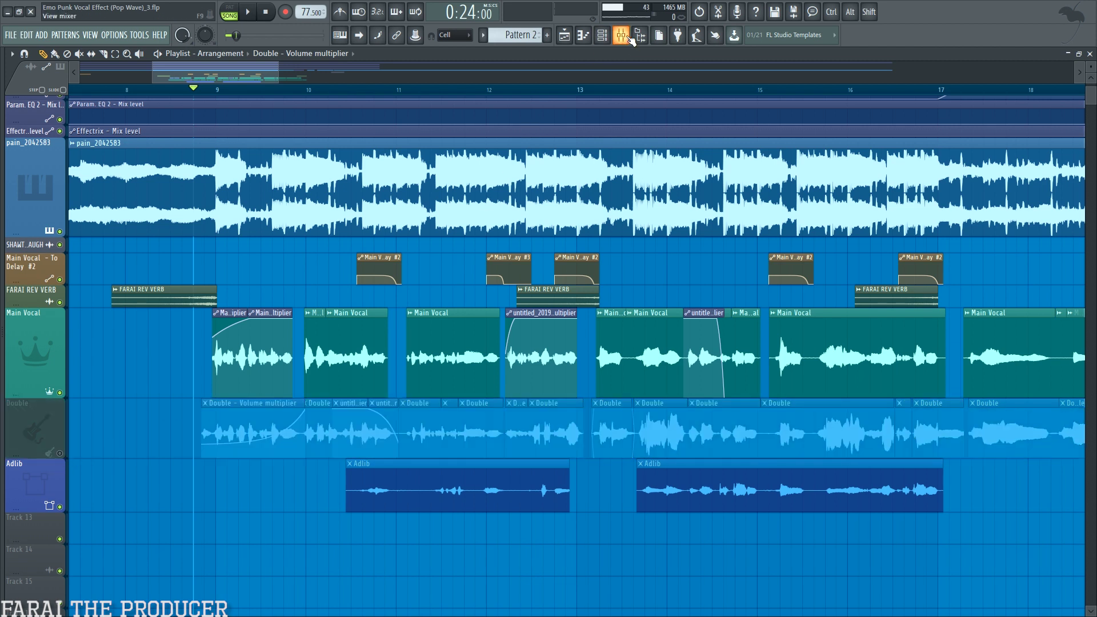
click(621, 35)
click(274, 159)
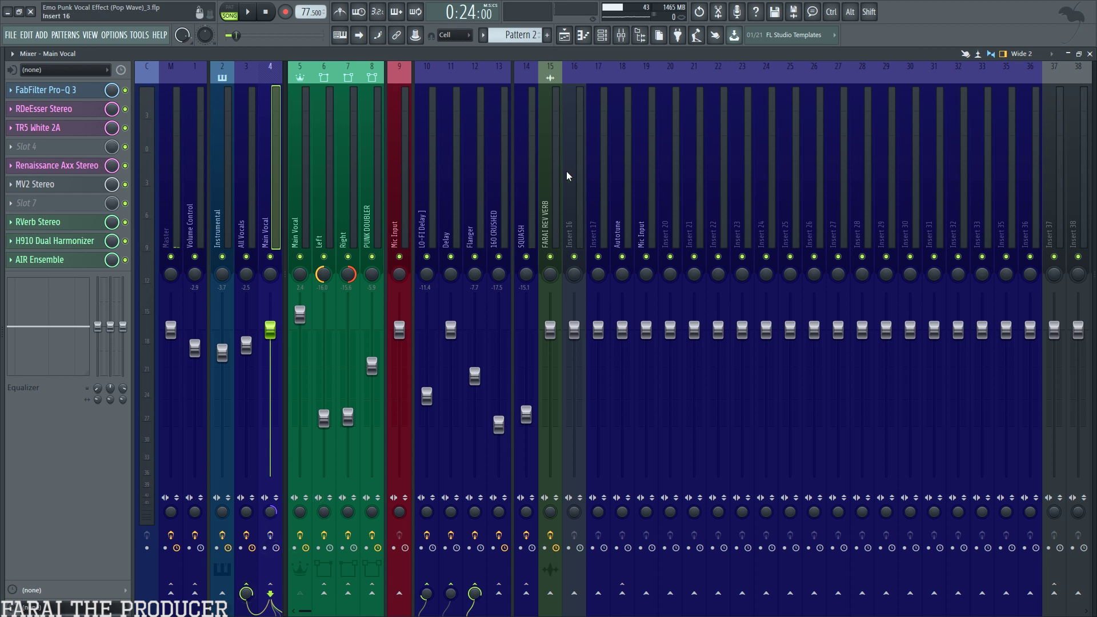
- Play the song from 0:24:00, mute the Instrumental insert during playback, reselect Main Vocal insert 4 and stop playback
key(space)
click(564, 35)
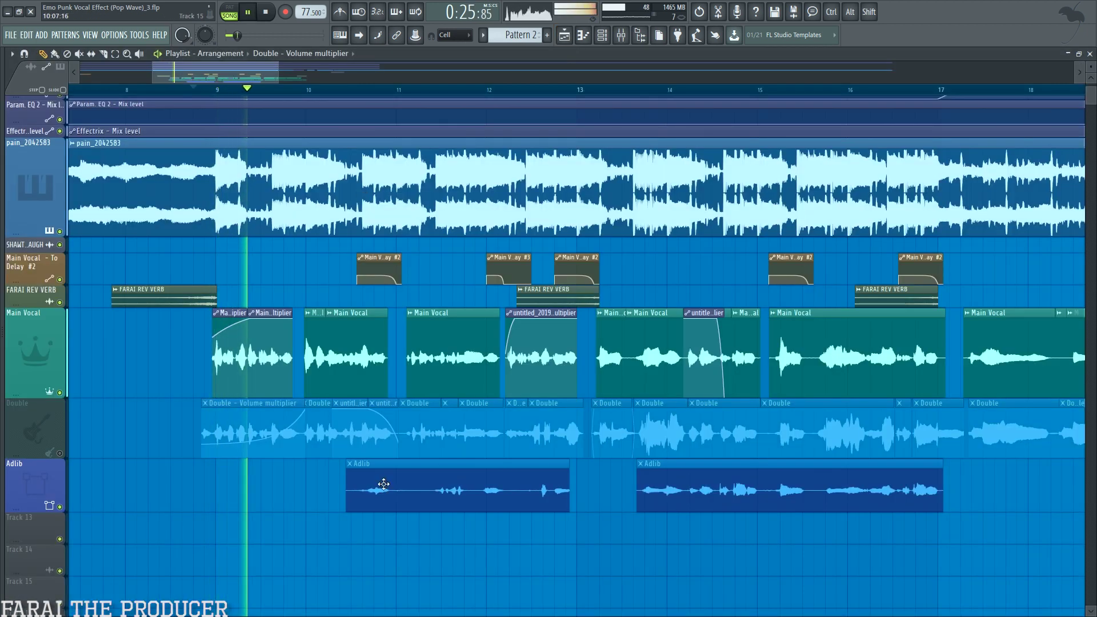
click(621, 34)
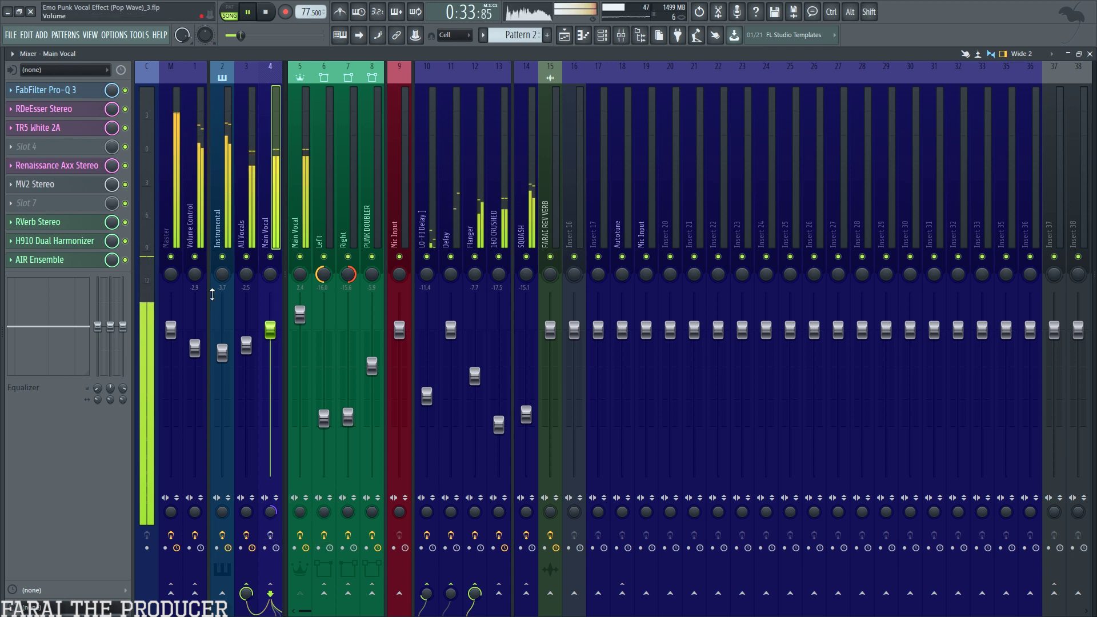
click(213, 294)
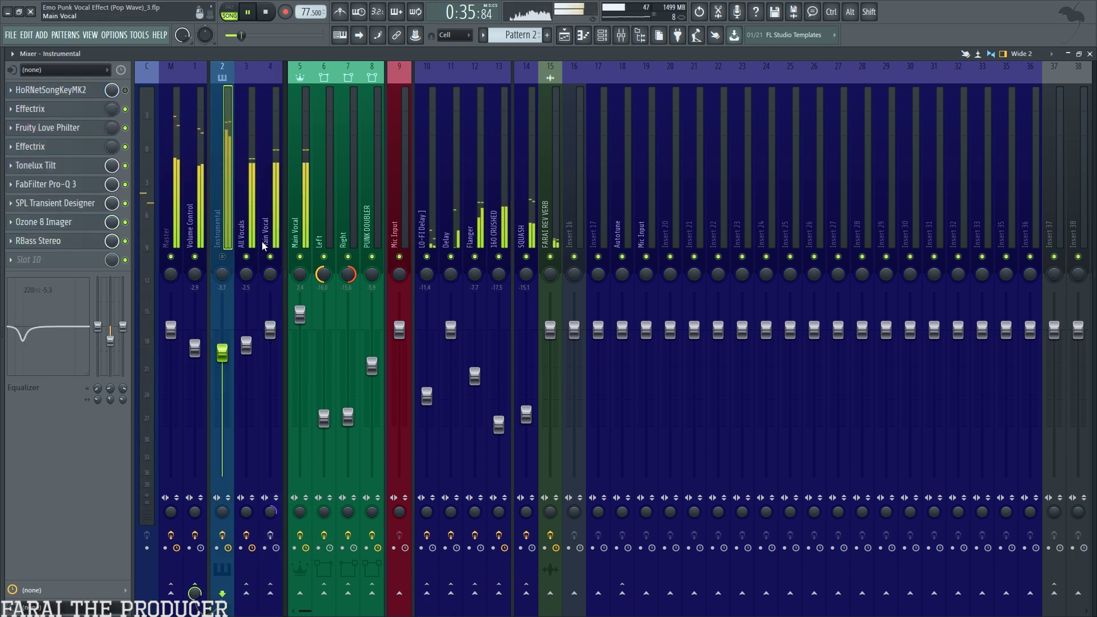
click(277, 220)
key(space)
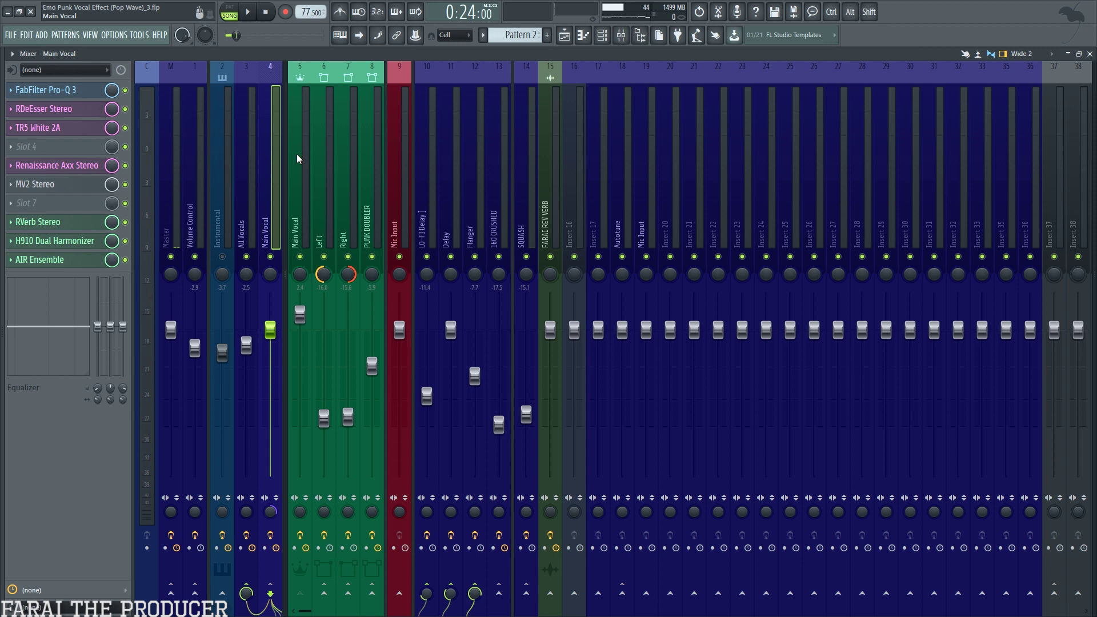
- Replay the section with the Instrumental insert unmuted, and open FabFilter Pro-Q 3 on Main Vocal insert 4
key(space)
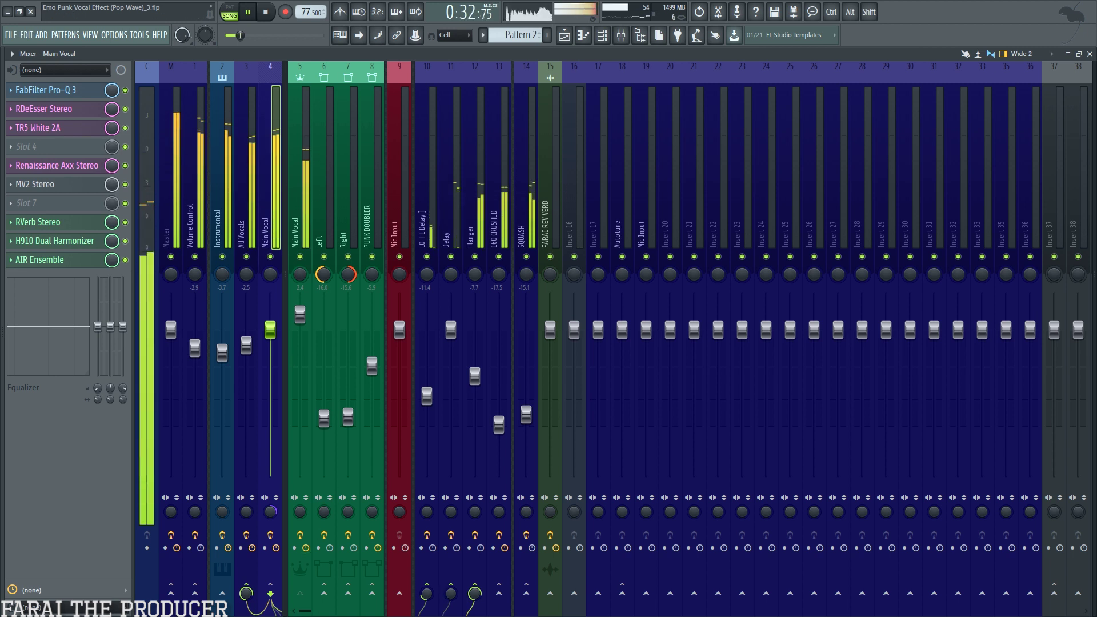
key(space)
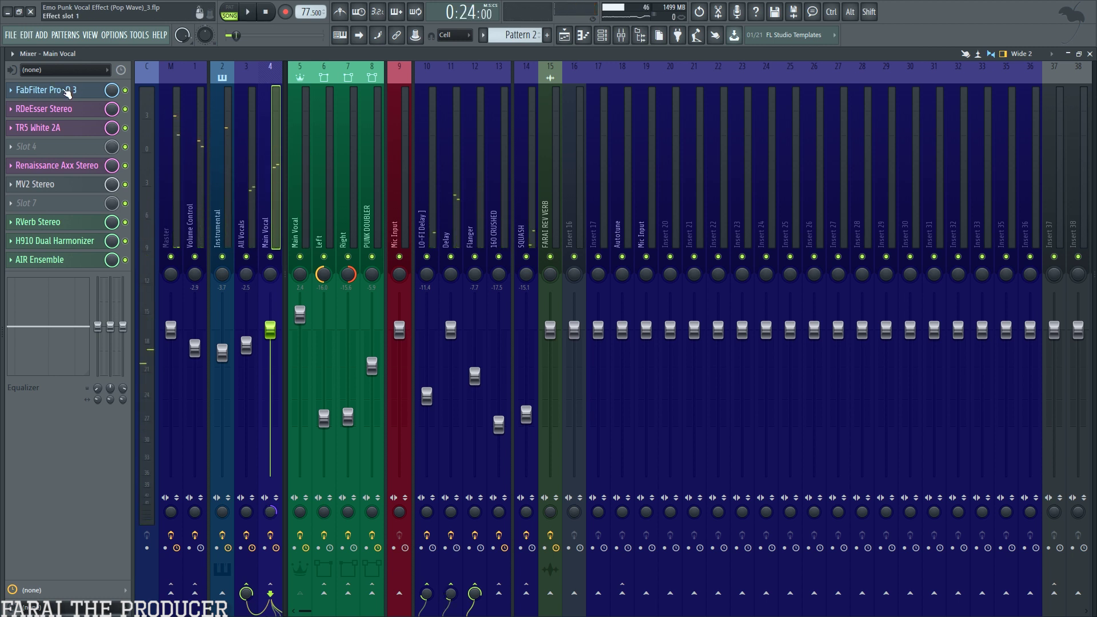
click(67, 91)
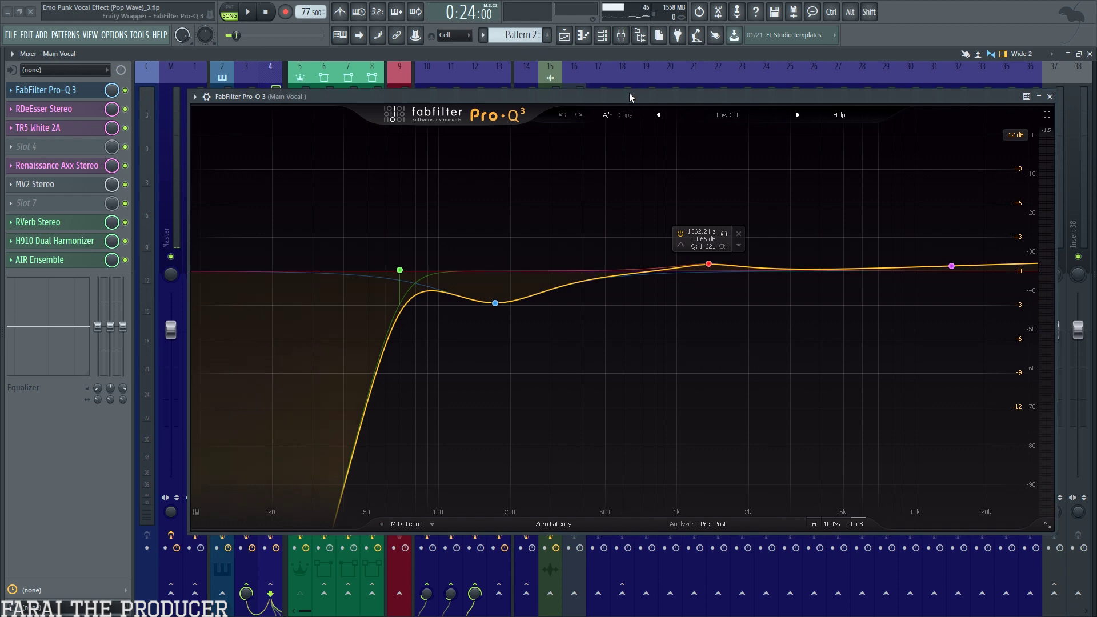
drag(629, 92, 626, 103)
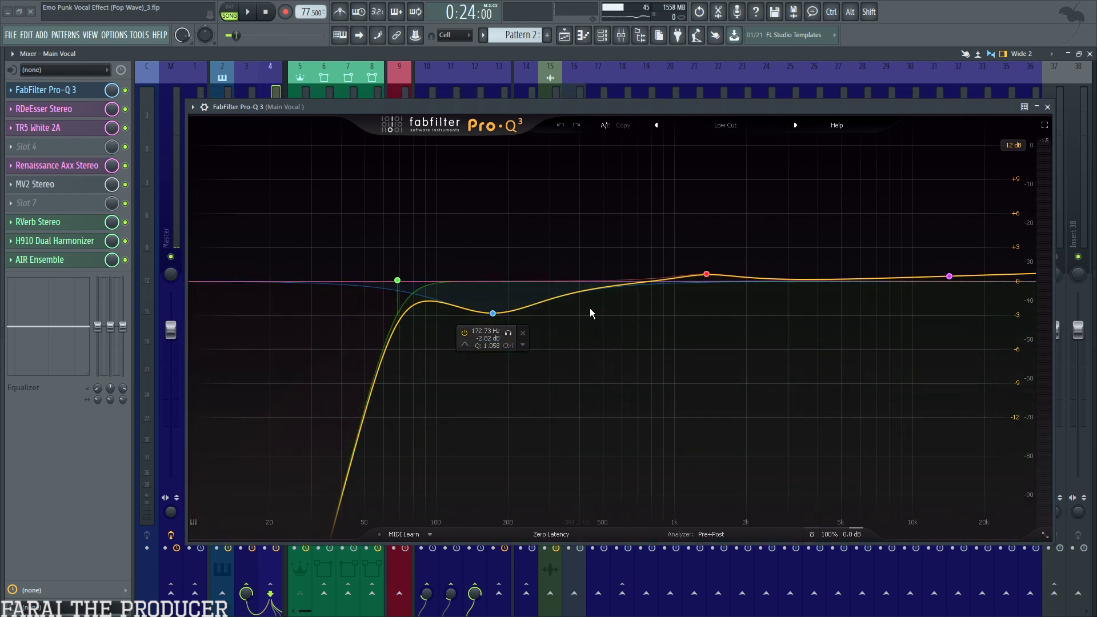
- Audition the vocal in Pro-Q 3, solo and unsolo the 172.73 Hz cut band during playback, and stop playback
key(space)
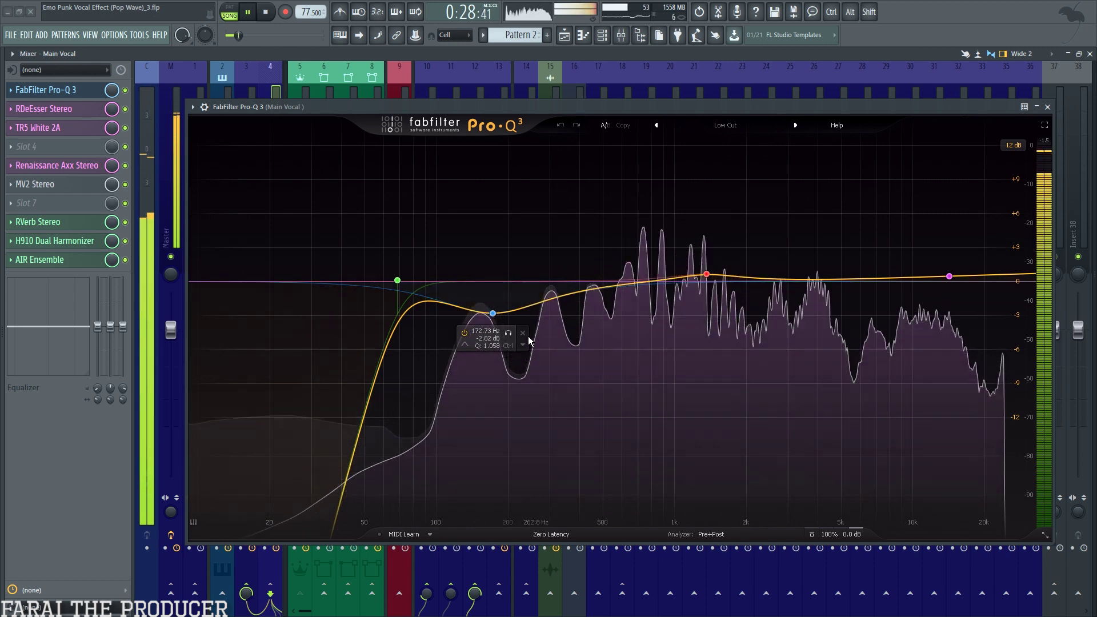
click(507, 333)
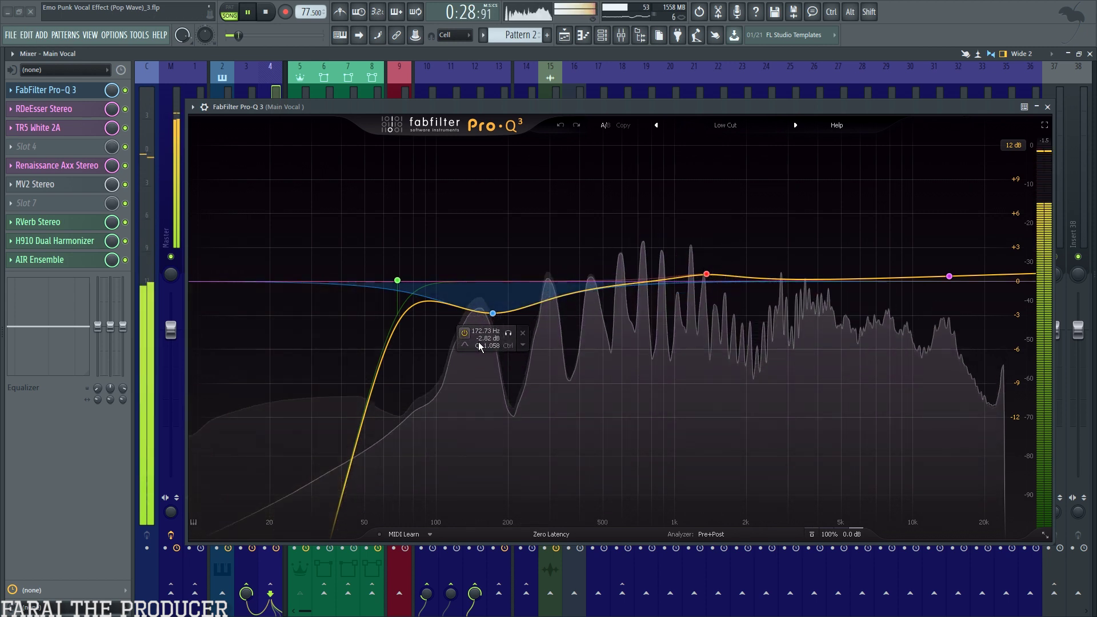
click(509, 334)
drag(359, 110, 463, 104)
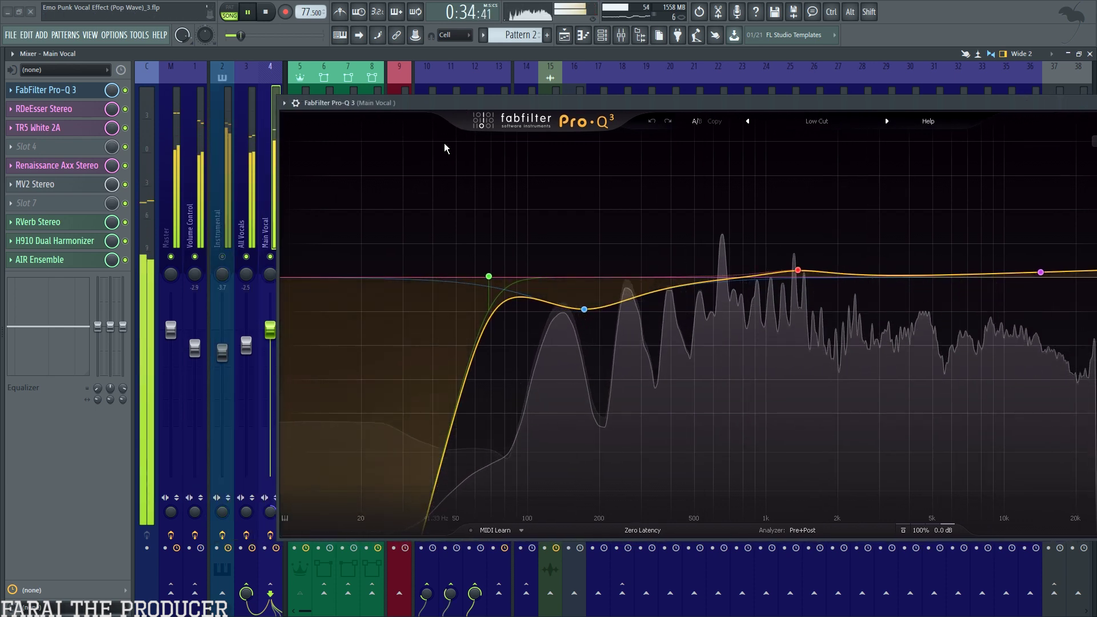
drag(478, 101, 414, 103)
click(535, 330)
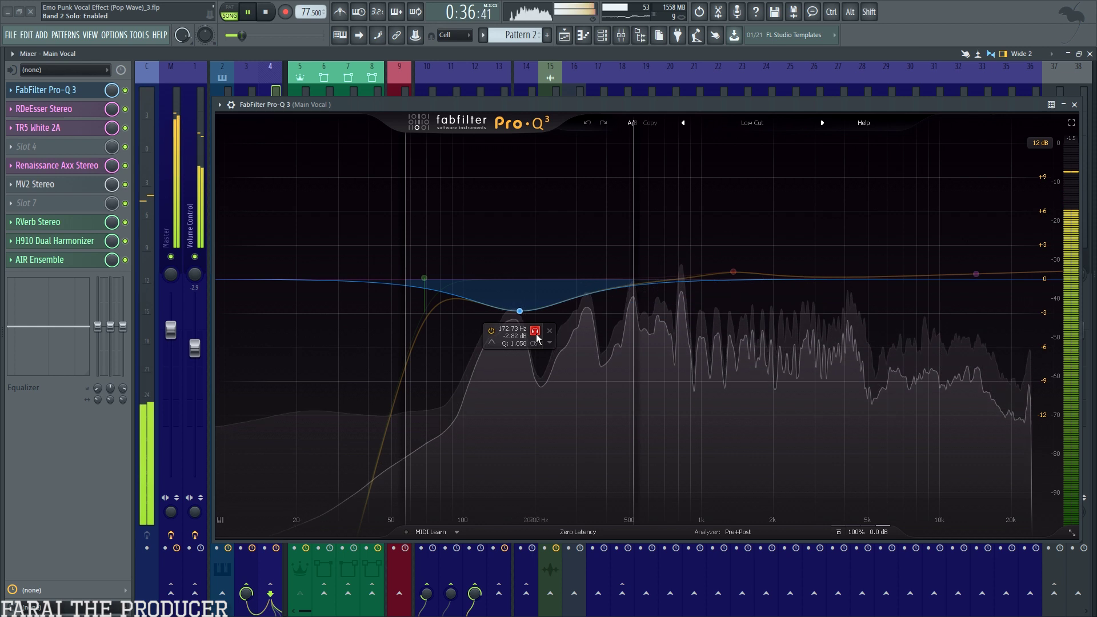
click(534, 331)
key(space)
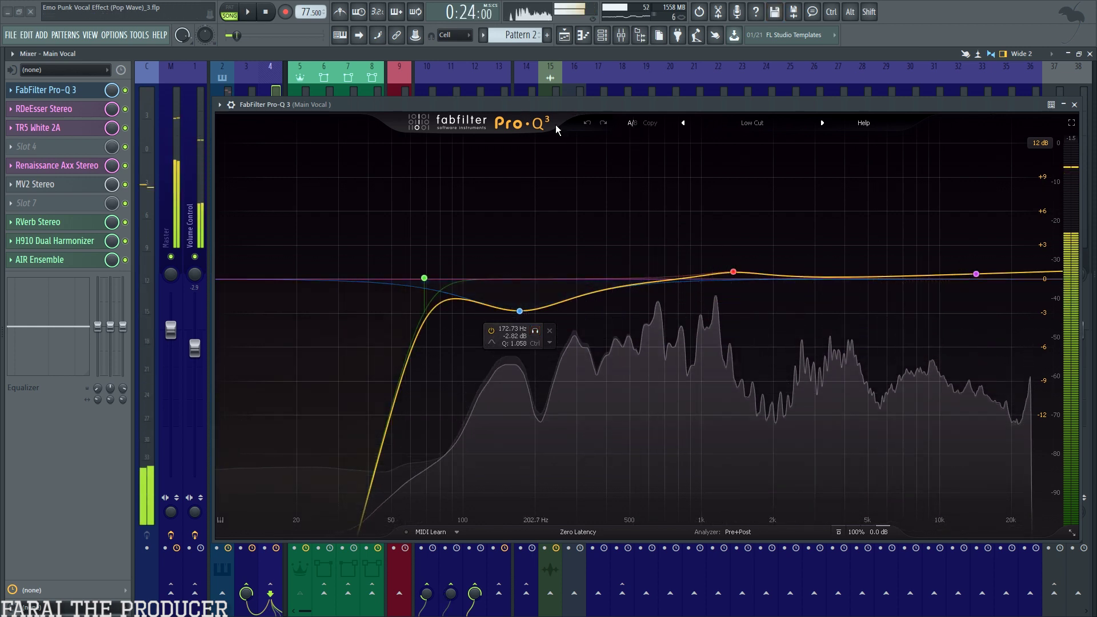
- Reposition the Pro-Q 3 window and select the 1362.2 Hz bell band
drag(584, 101, 555, 89)
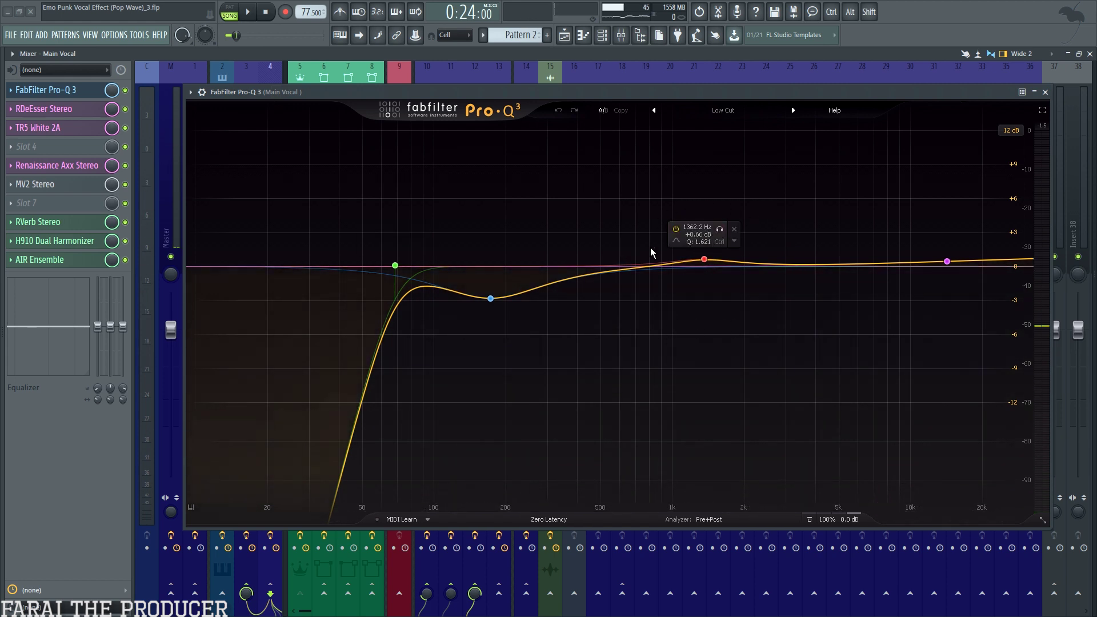
drag(631, 204, 674, 274)
drag(657, 169, 795, 303)
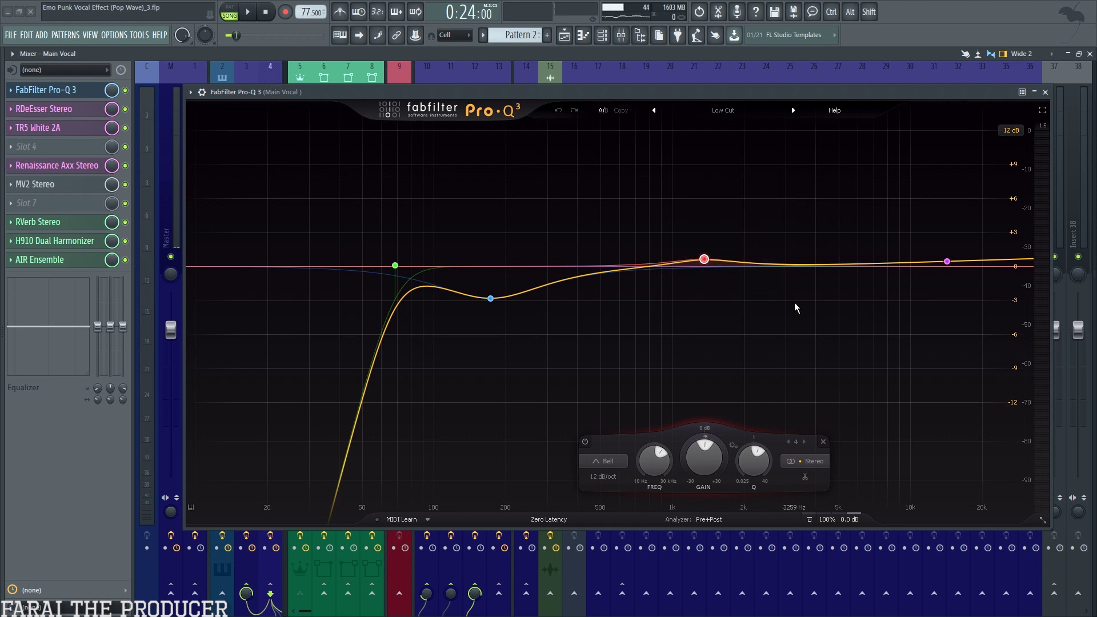
- Examine the settings of the 1362.2 Hz bell and the high-frequency shelf in Pro-Q 3, and close the plugin
mouse_move(706, 260)
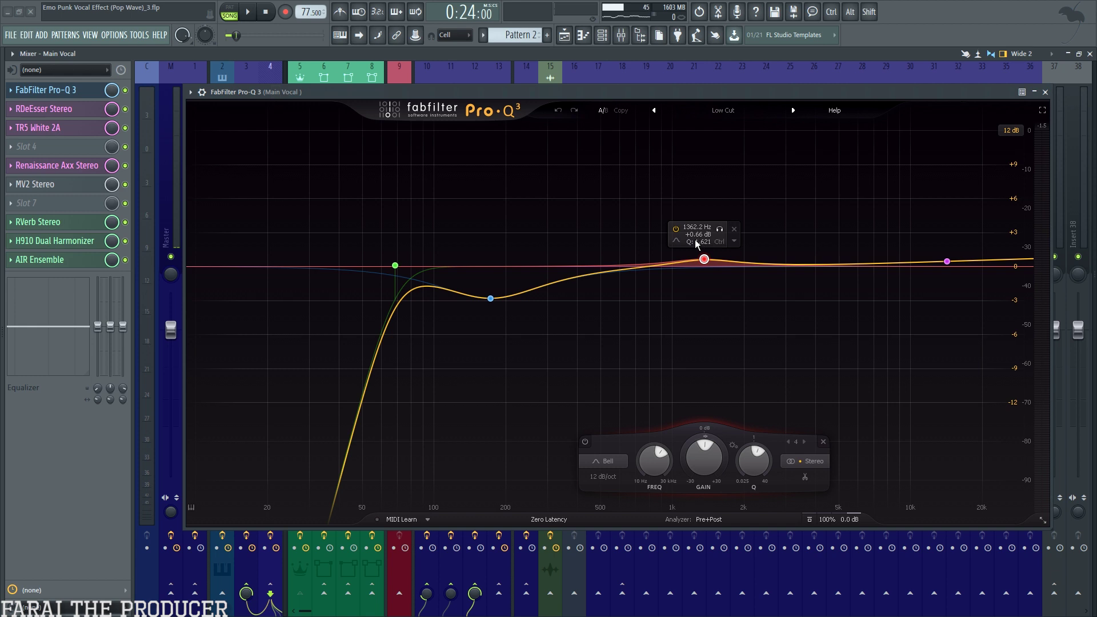
mouse_move(953, 262)
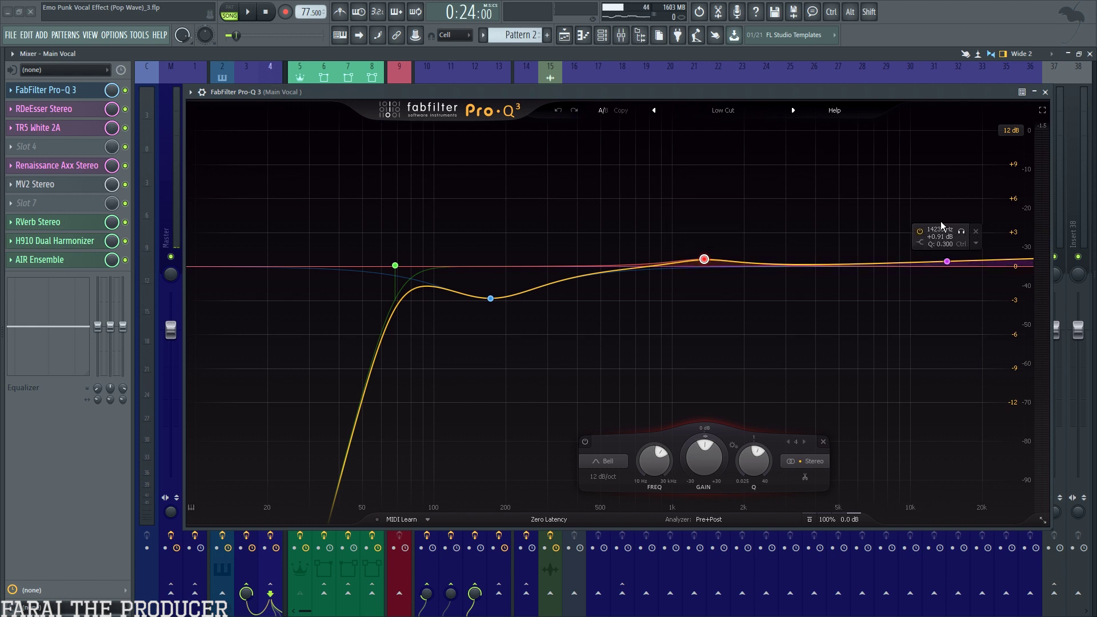
click(1046, 93)
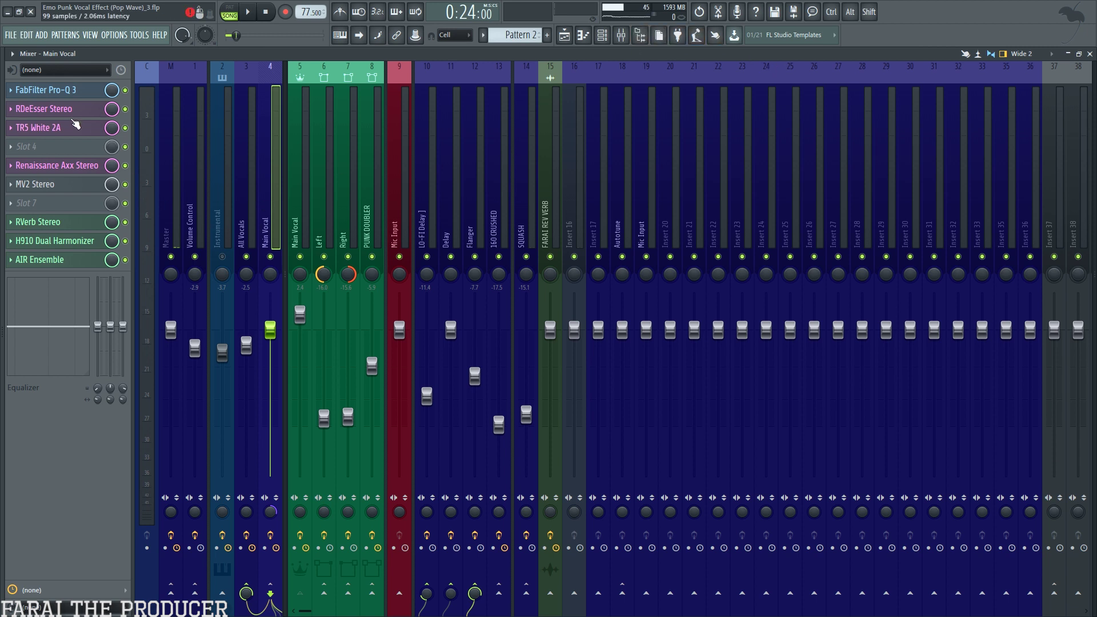
- Open RDeEsser Stereo on the Main Vocal insert, reposition its window, and glance at the playlist before returning to the mixer
click(69, 113)
drag(784, 163, 677, 152)
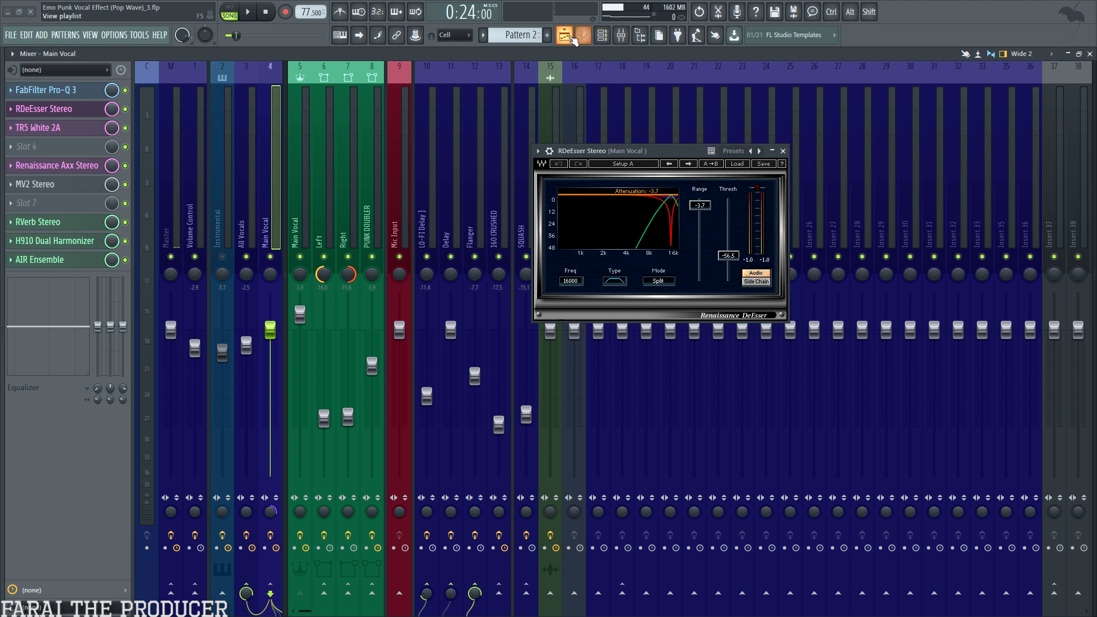
click(564, 35)
click(621, 35)
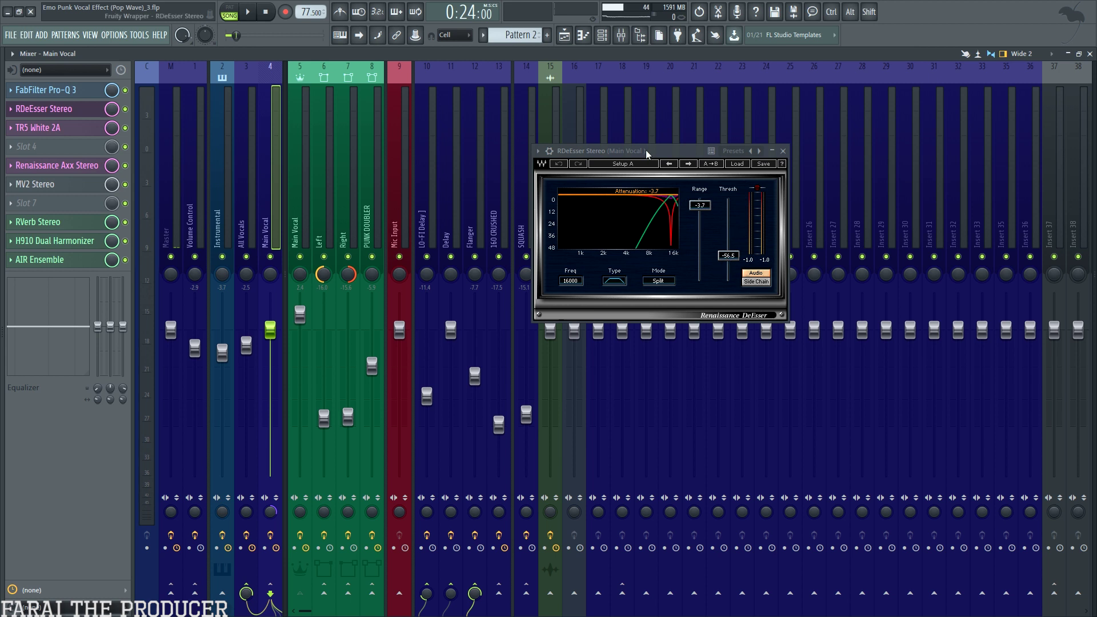
drag(646, 152, 634, 141)
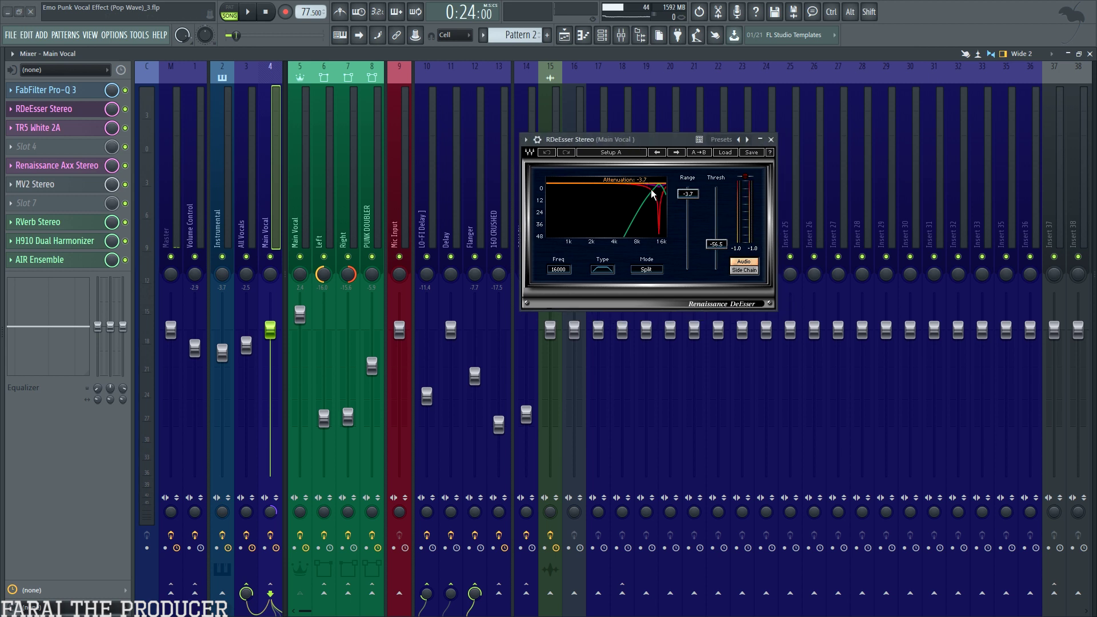
- Start song playback, move the playback position to bar 11 in the playlist, and return to the mixer
key(space)
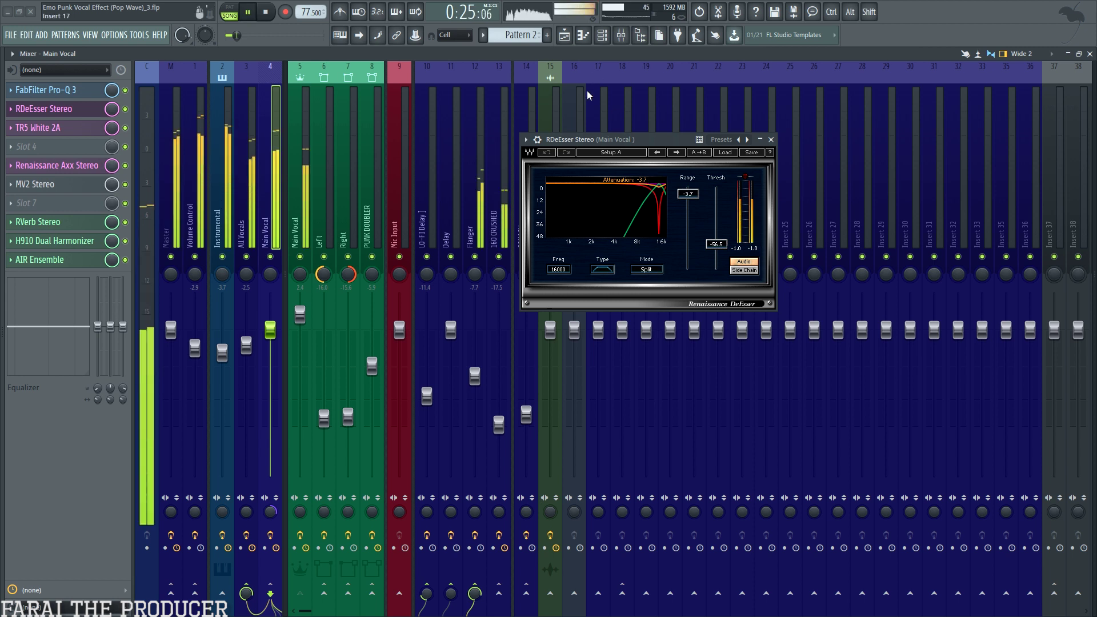
click(563, 36)
click(403, 91)
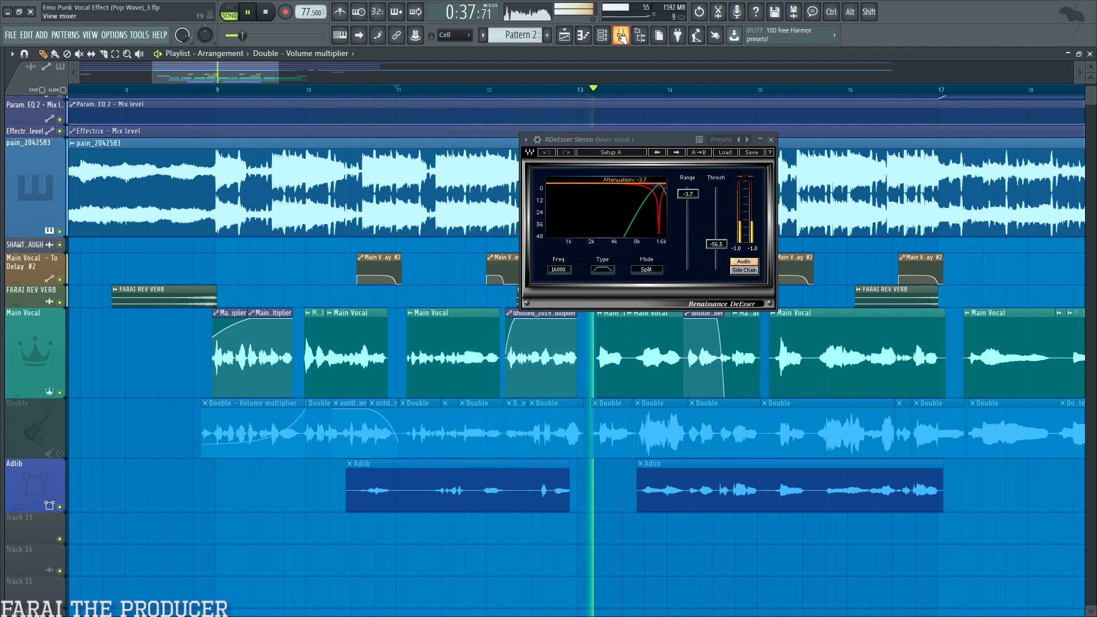
click(621, 35)
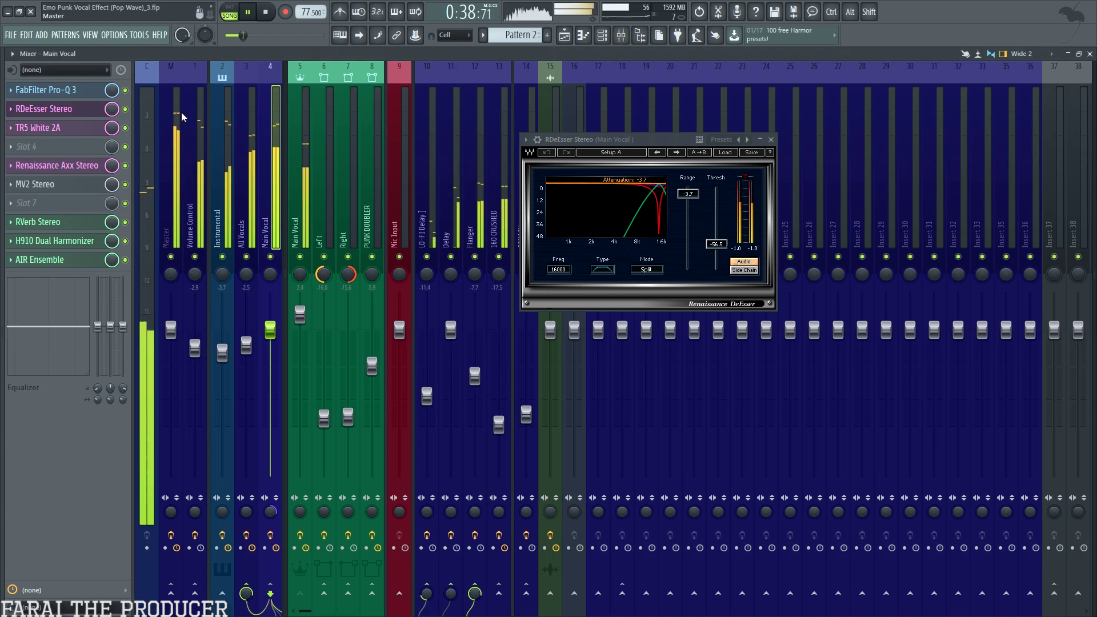
- Compare the section from bar 11 with RDeEsser Stereo bypassed and re-enabled, and stop playback
key(space)
click(125, 108)
key(space)
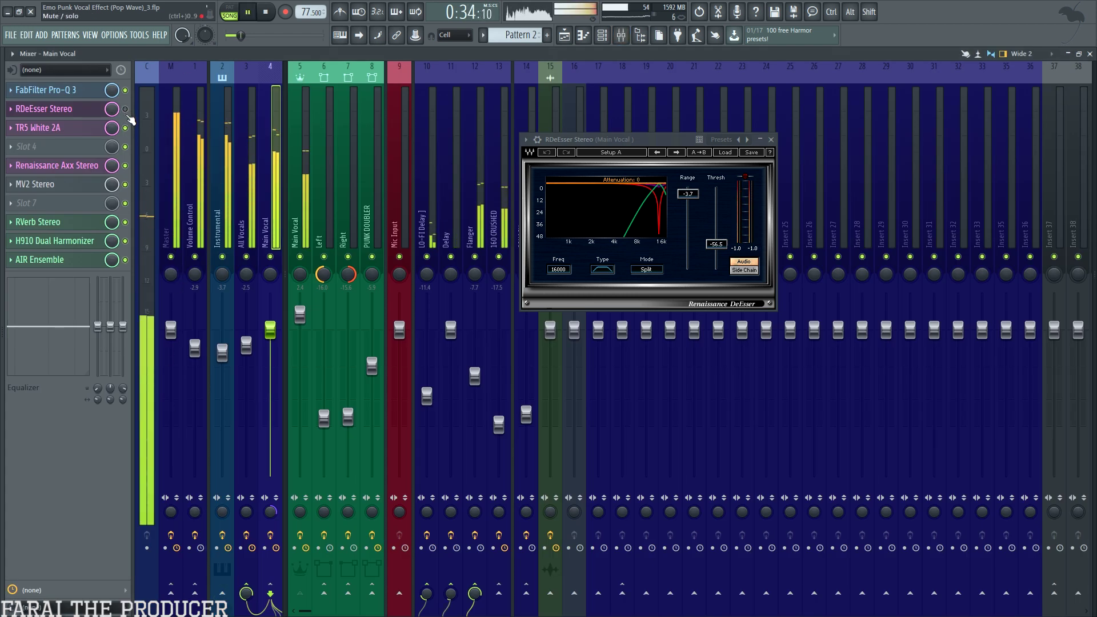
key(space)
click(125, 108)
key(space)
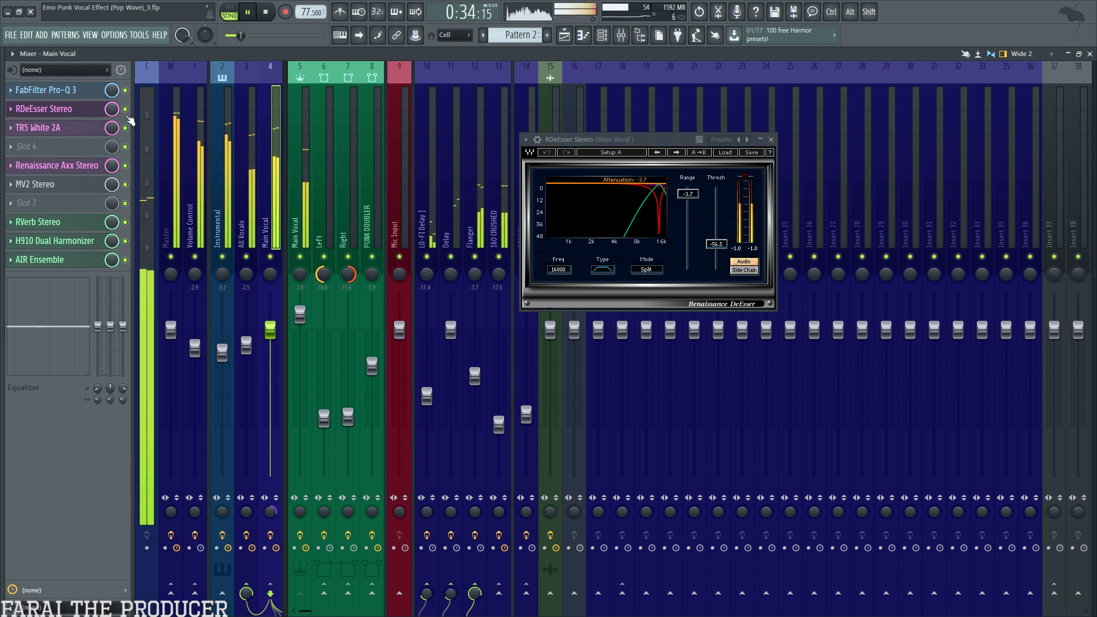
key(space)
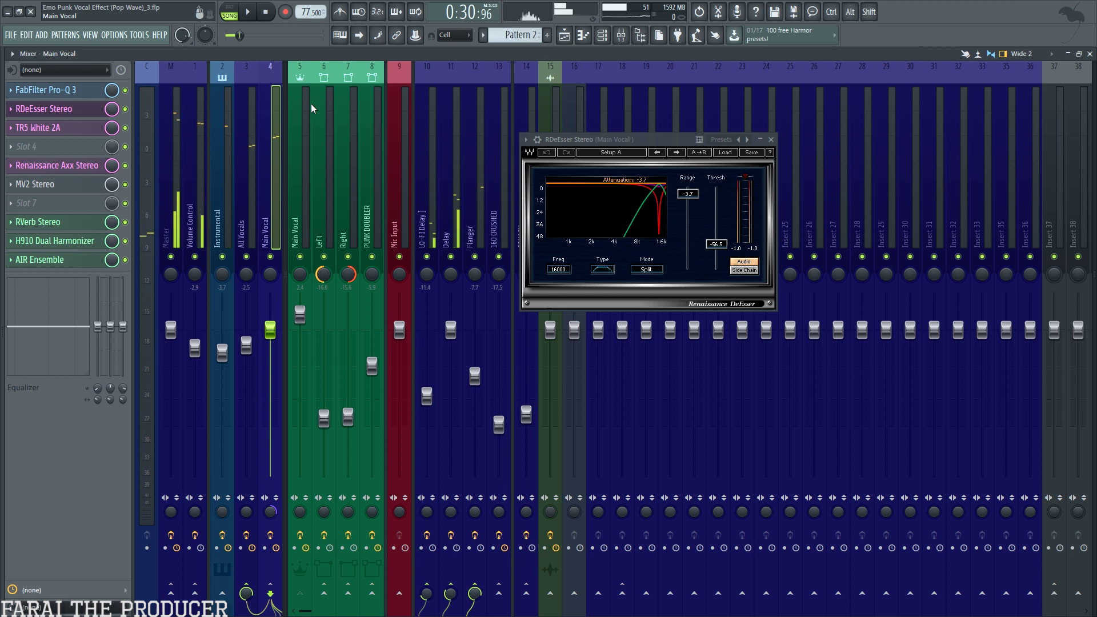
- Check RDeEsser's Freq setting, close its window, and open and reposition TR5 White 2A on the Main Vocal insert
click(559, 269)
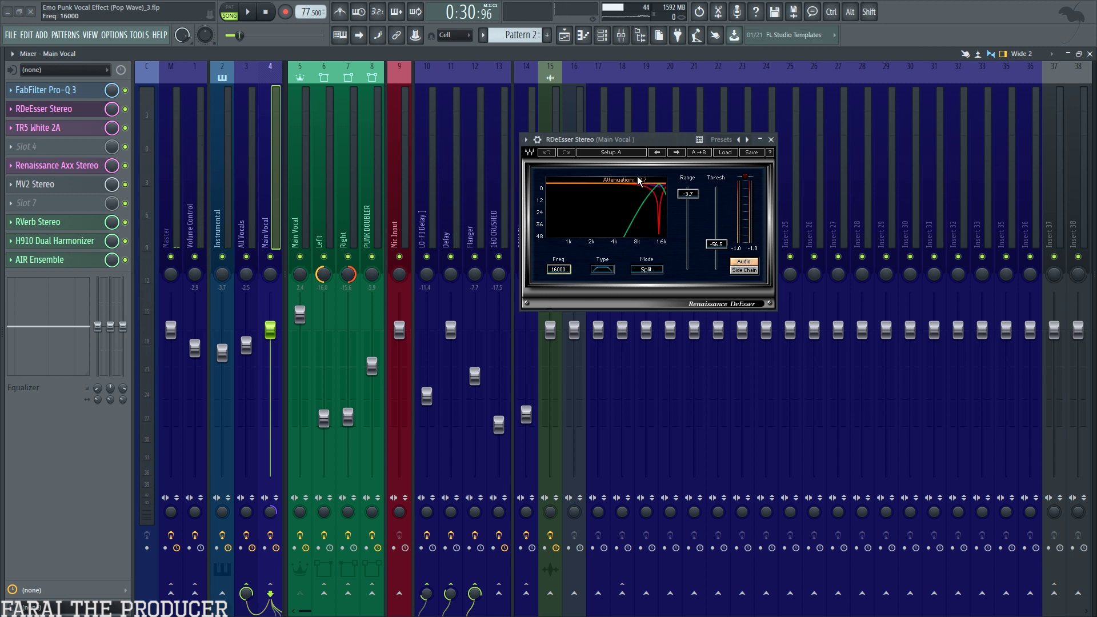
click(66, 112)
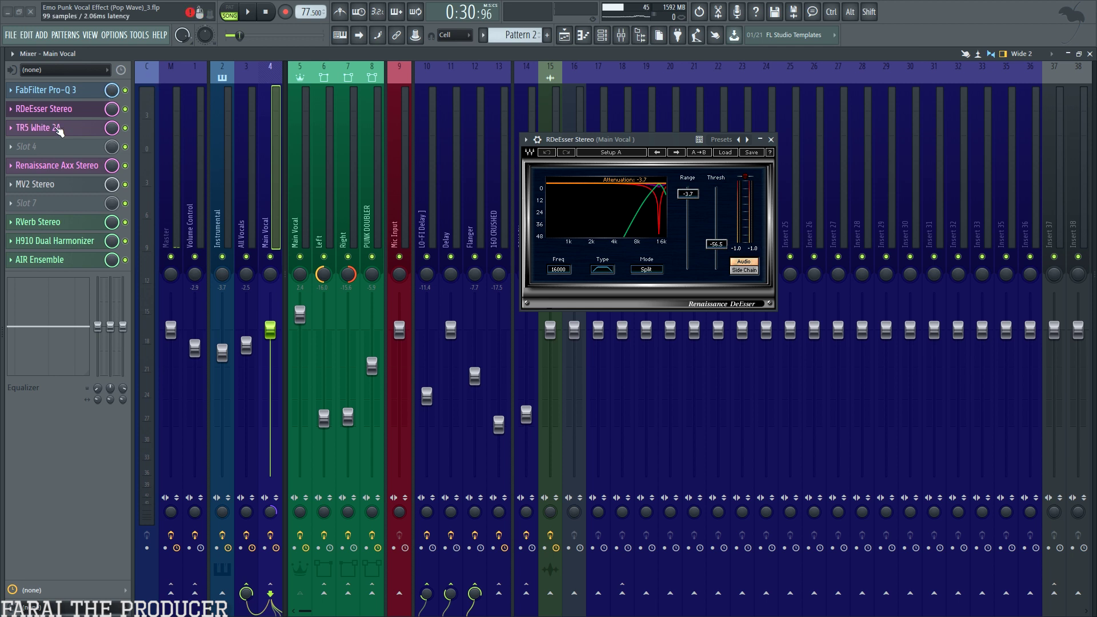
click(57, 128)
drag(546, 118, 574, 146)
click(772, 140)
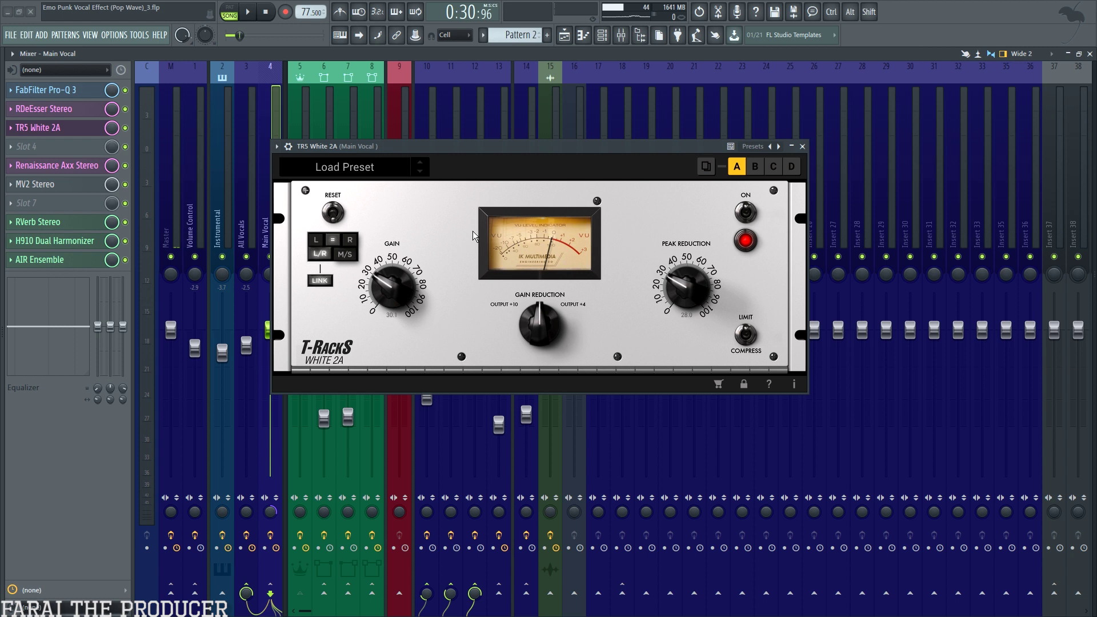
drag(495, 145, 505, 143)
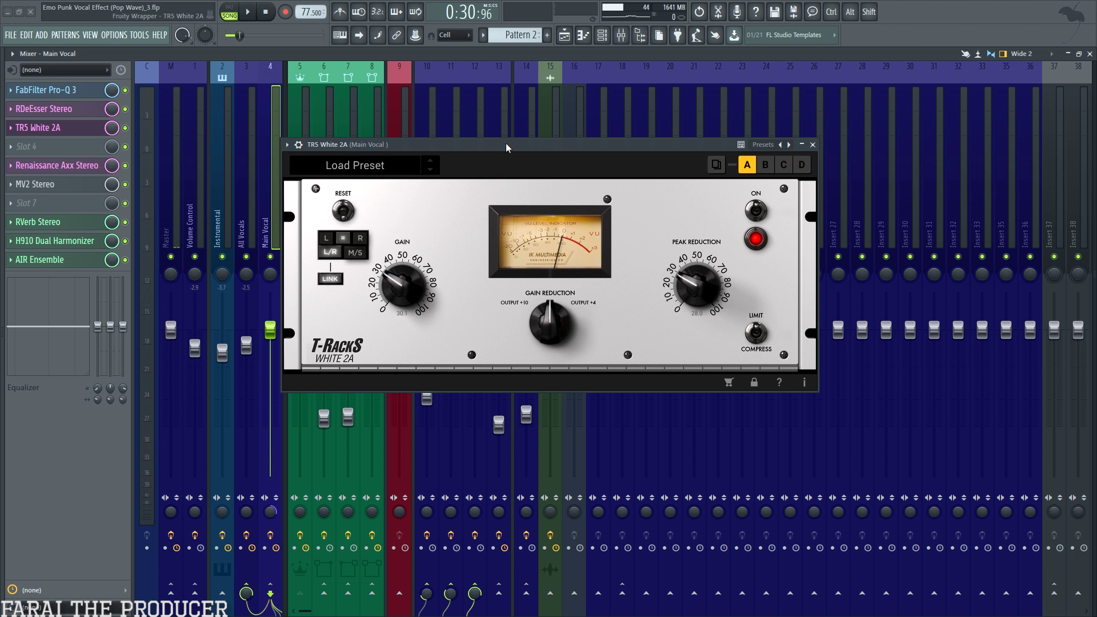
drag(506, 143, 506, 135)
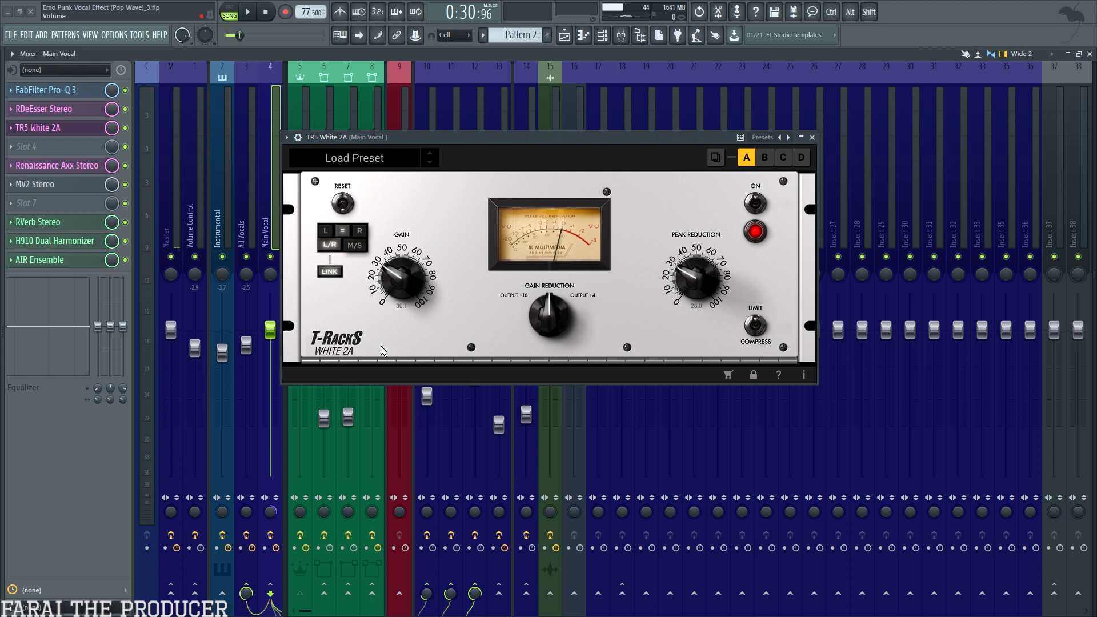
drag(497, 139, 499, 145)
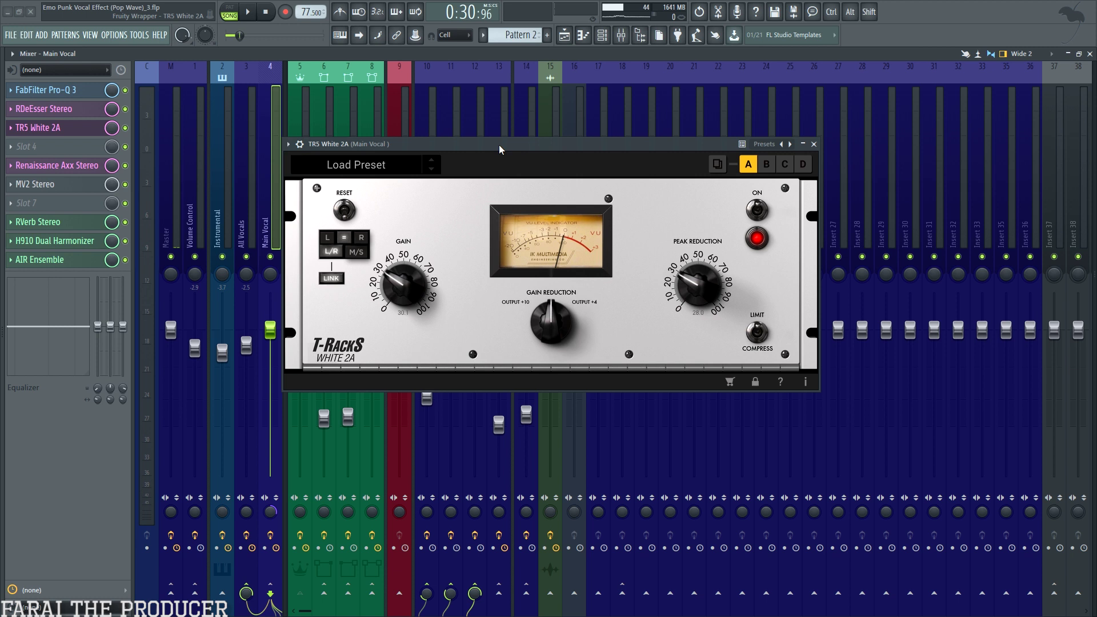
- Compare the section with TR5 White 2A bypassed and re-enabled, watching its gain reduction meter, and stop playback
click(125, 127)
key(space)
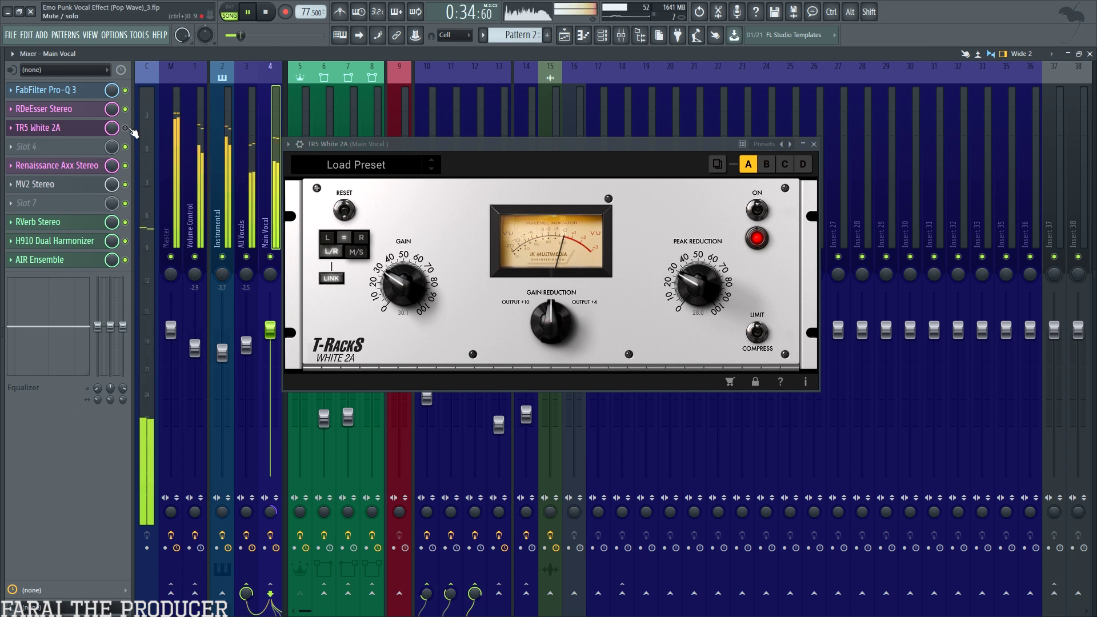
key(space)
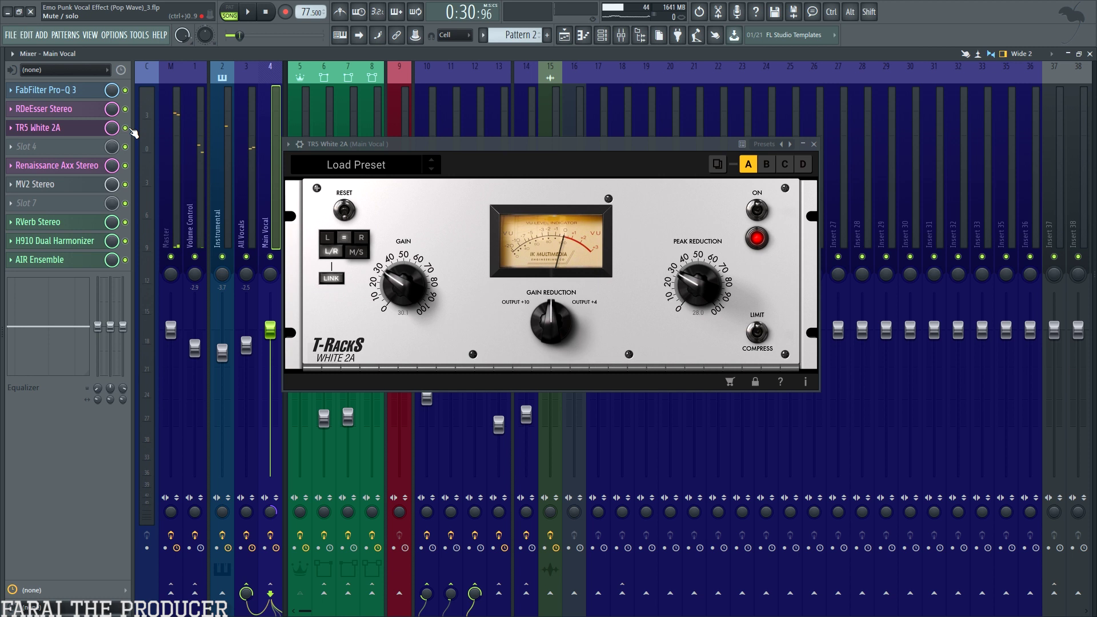
key(space)
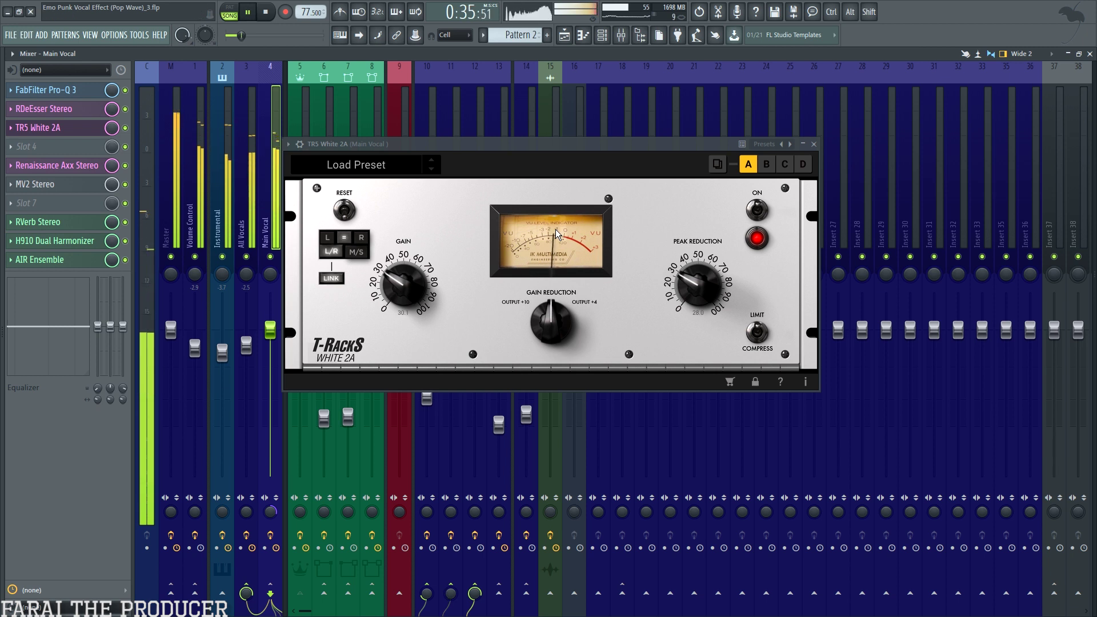
key(space)
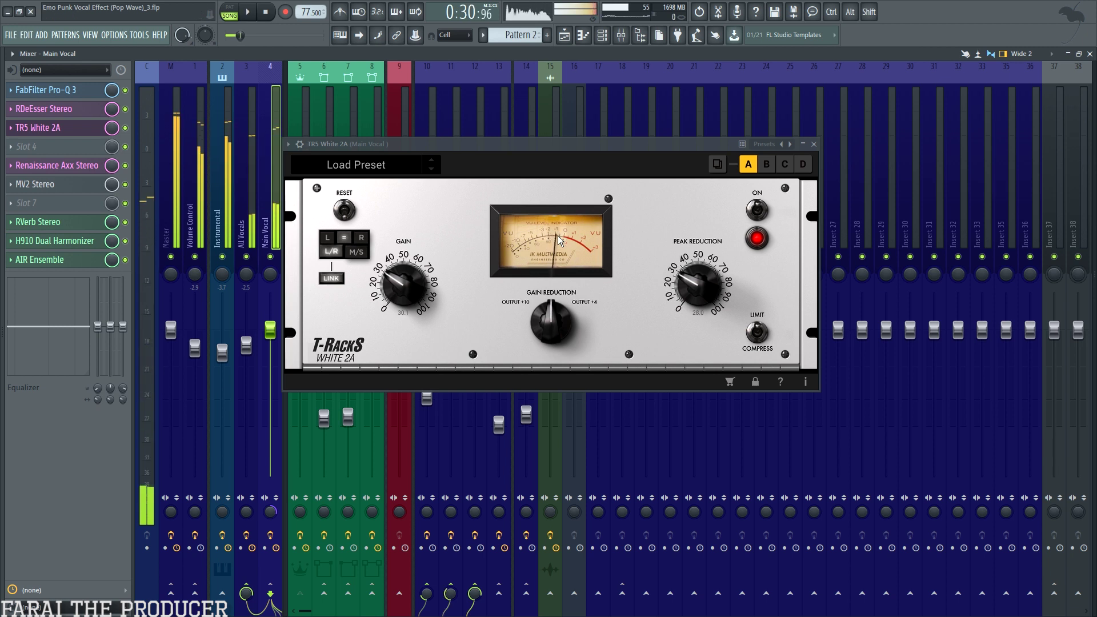
- Open Renaissance Axx Stereo on the Main Vocal insert, close TR5 White 2A, and reposition the Axx window
mouse_move(538, 144)
mouse_down()
mouse_move(885, 147)
mouse_move(520, 139)
mouse_up()
click(564, 35)
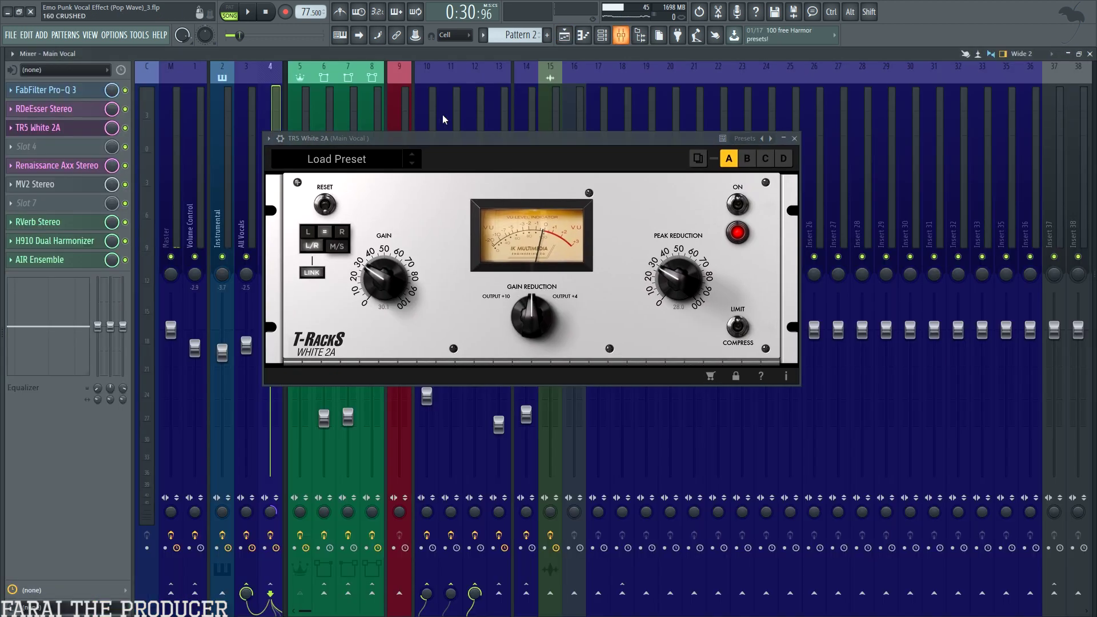
click(621, 34)
click(66, 166)
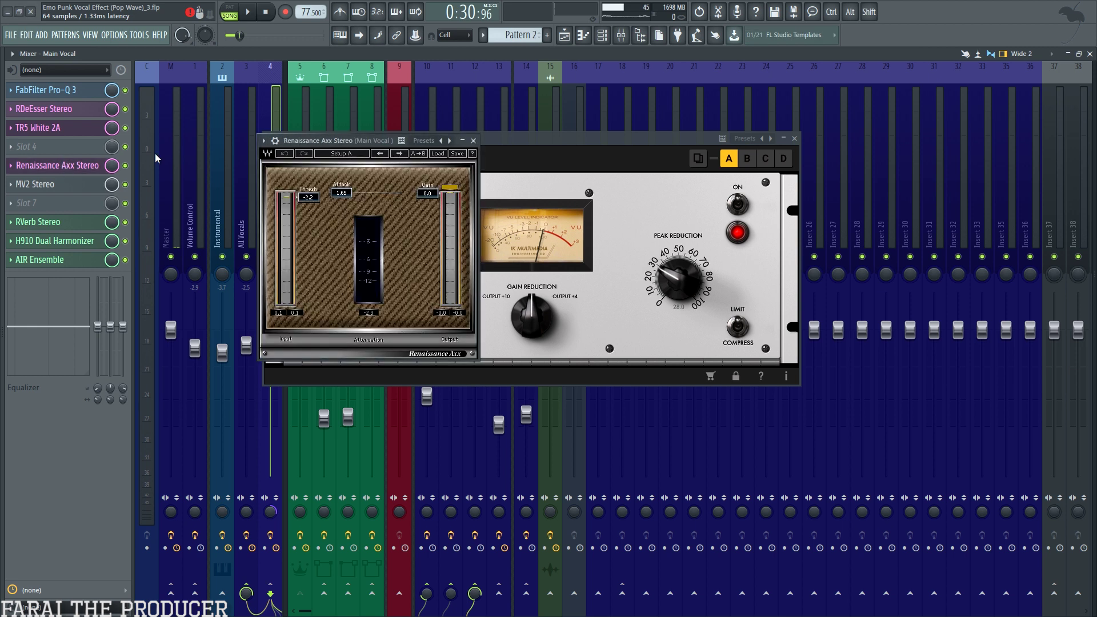
drag(345, 138, 491, 142)
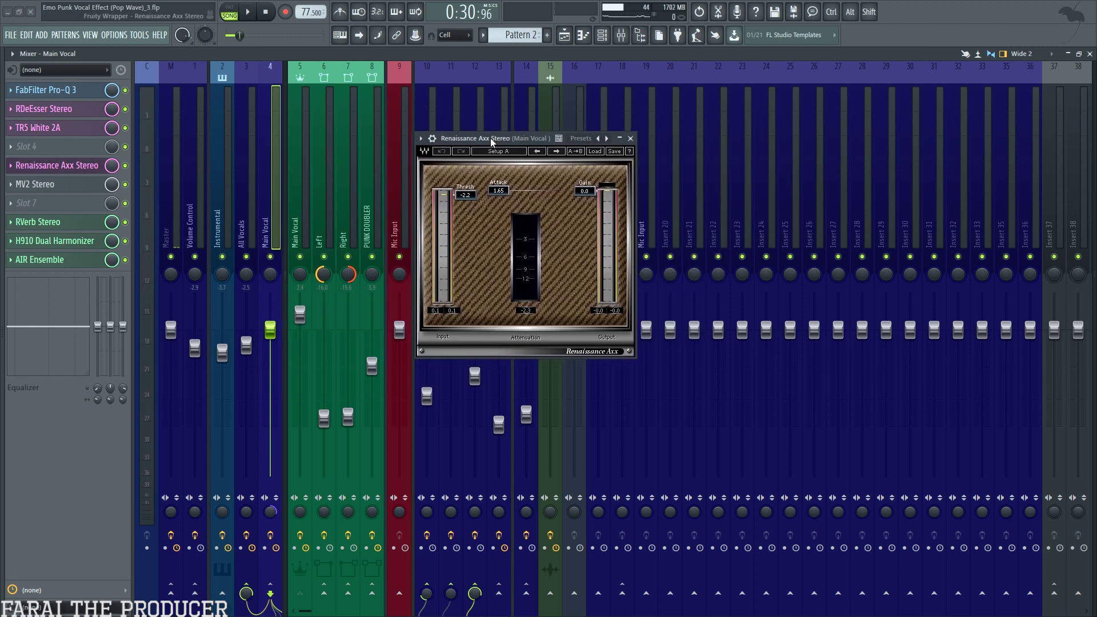
drag(492, 140, 495, 145)
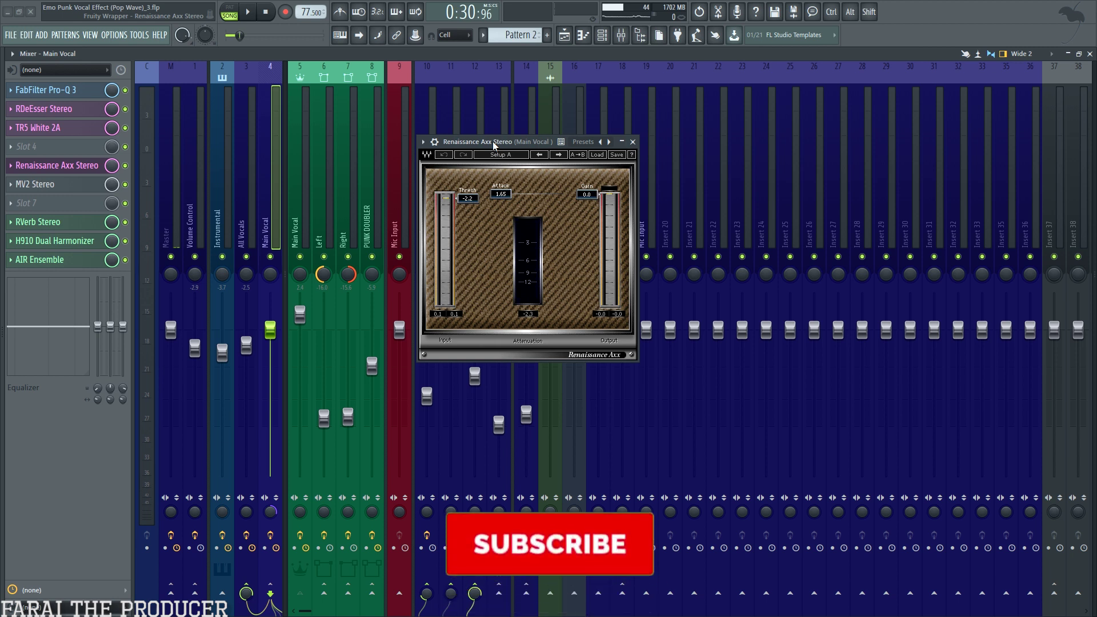
- Open MV2 Stereo beside the Renaissance Axx window and bypass both plugins on the Main Vocal insert
click(125, 165)
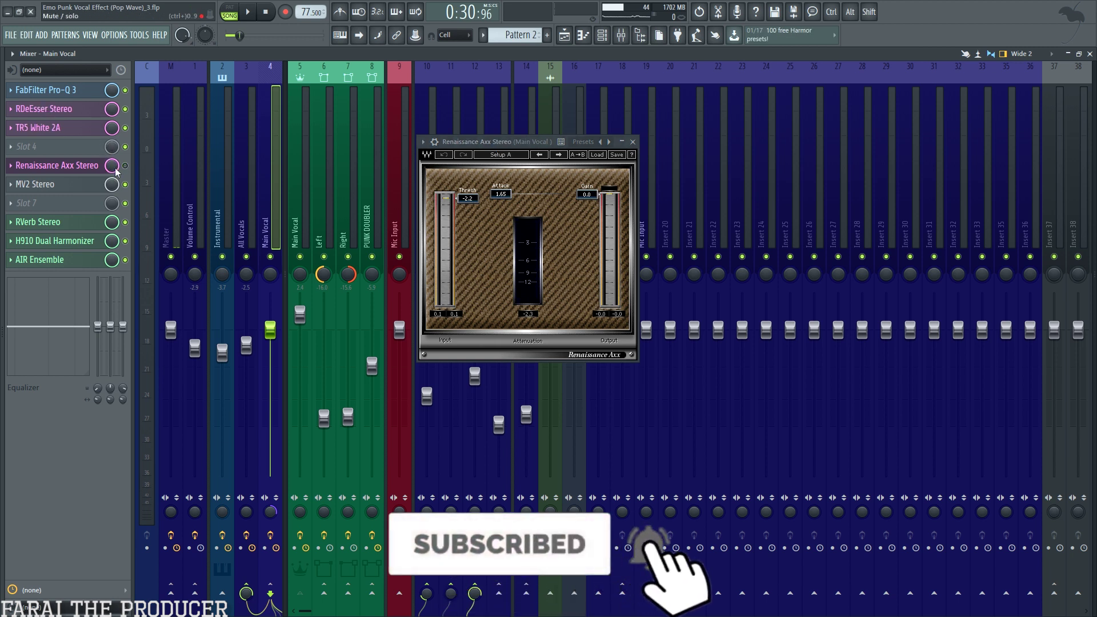
click(35, 184)
drag(502, 197, 695, 147)
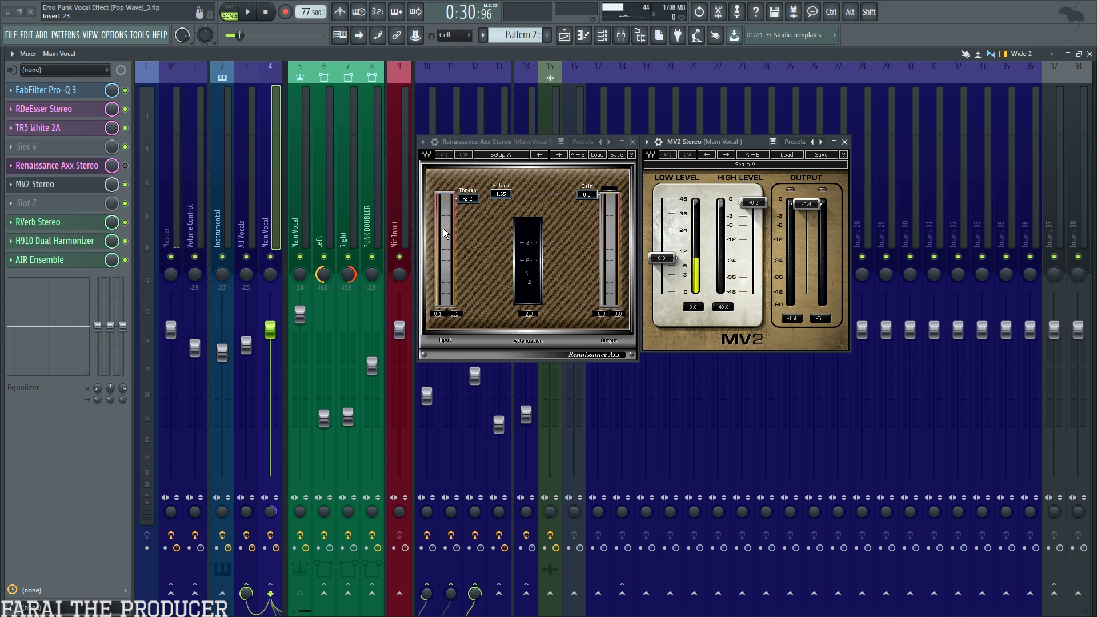
click(125, 184)
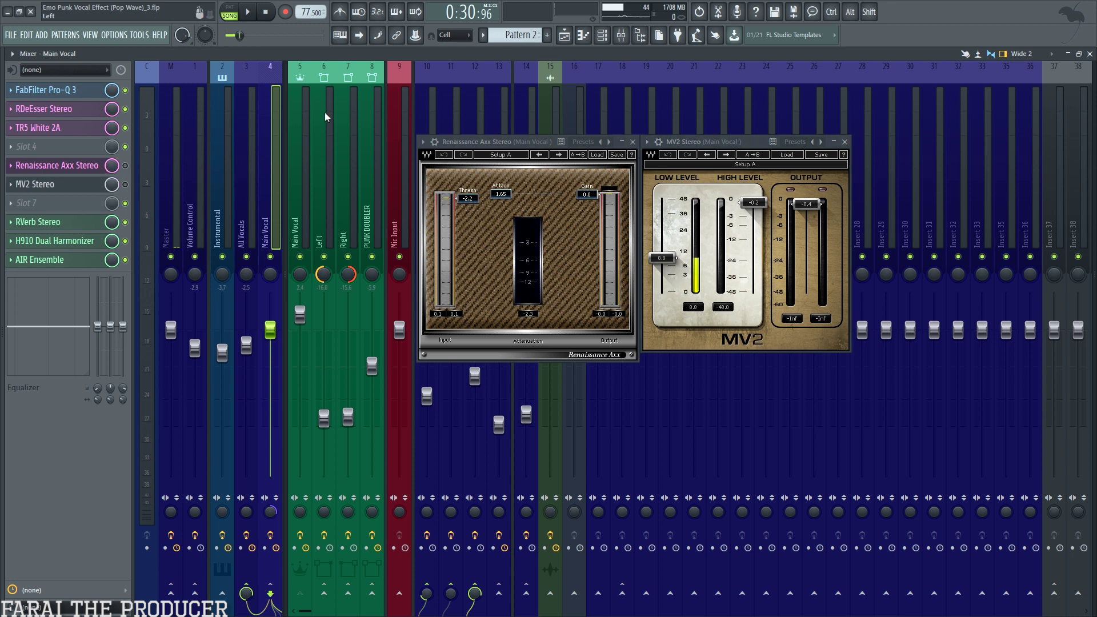
- Audition the section with Renaissance Axx and MV2 bypassed and re-enabled, mute the PUNK DOUBLER insert, and stop playback
key(space)
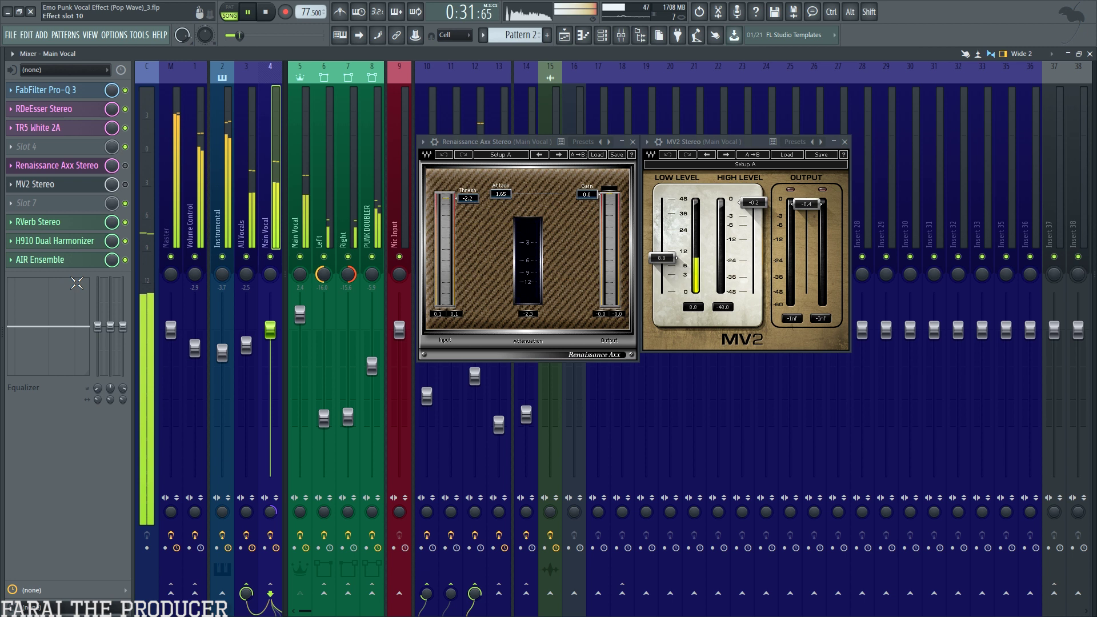
click(372, 256)
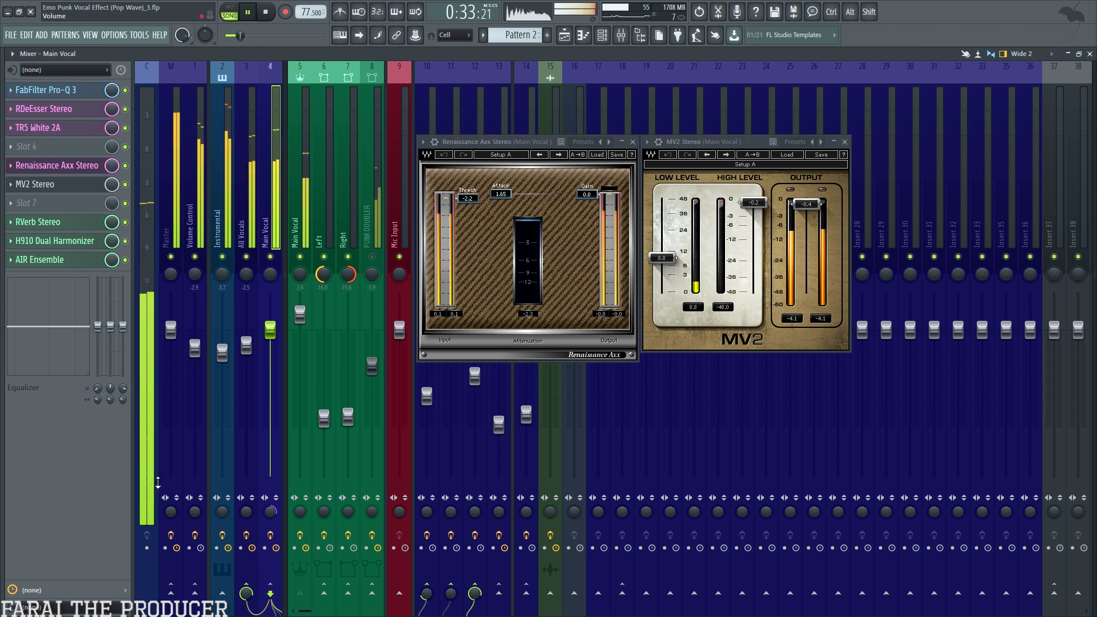
key(space)
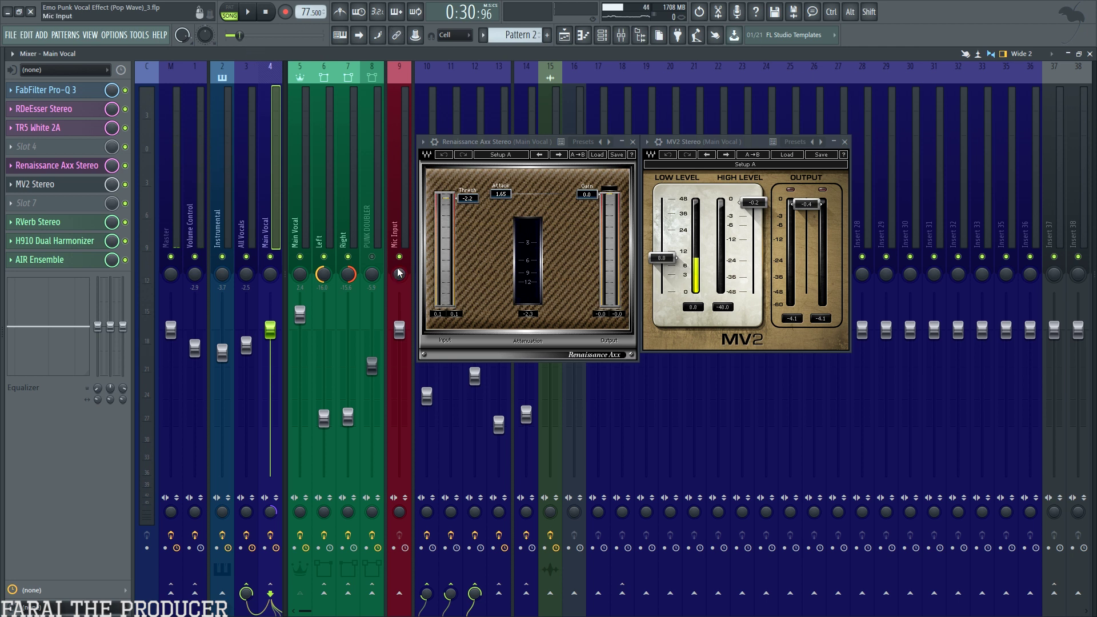
- Move TR5 White 2A to effect slot 4 and recolor the MV2 Stereo slot pink like the neighbouring compressors
drag(83, 128, 82, 166)
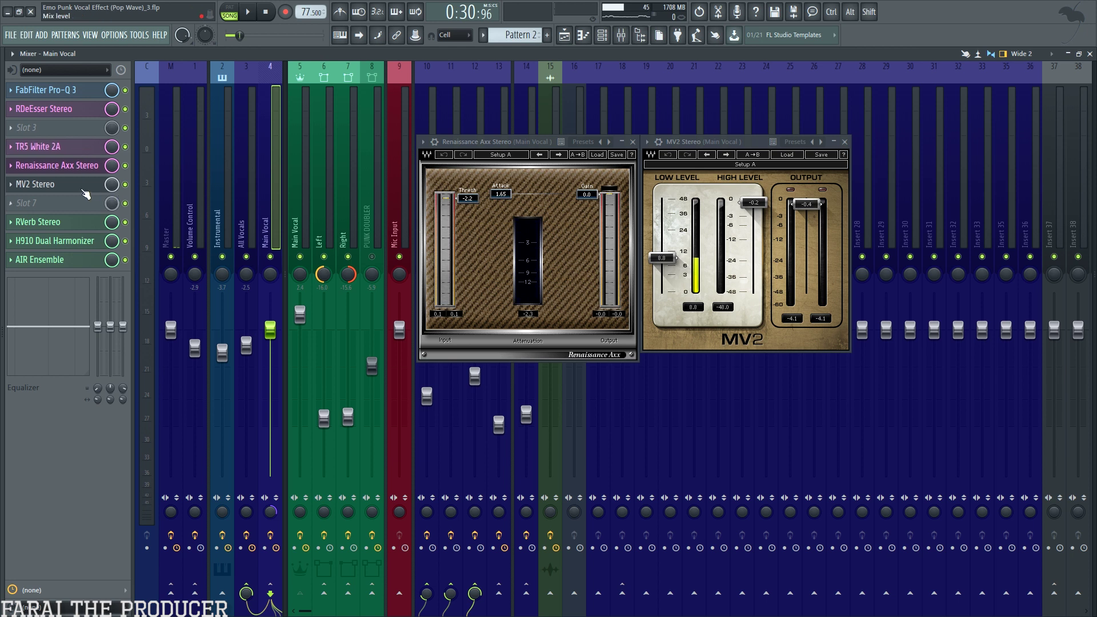
click(94, 184)
key(F2)
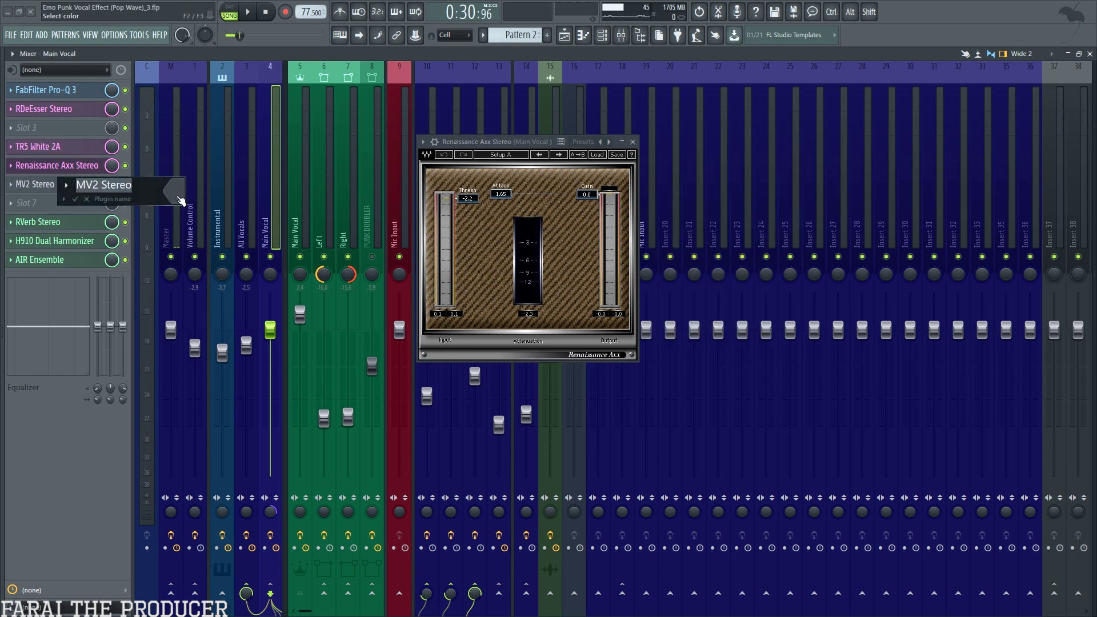
click(173, 192)
click(191, 298)
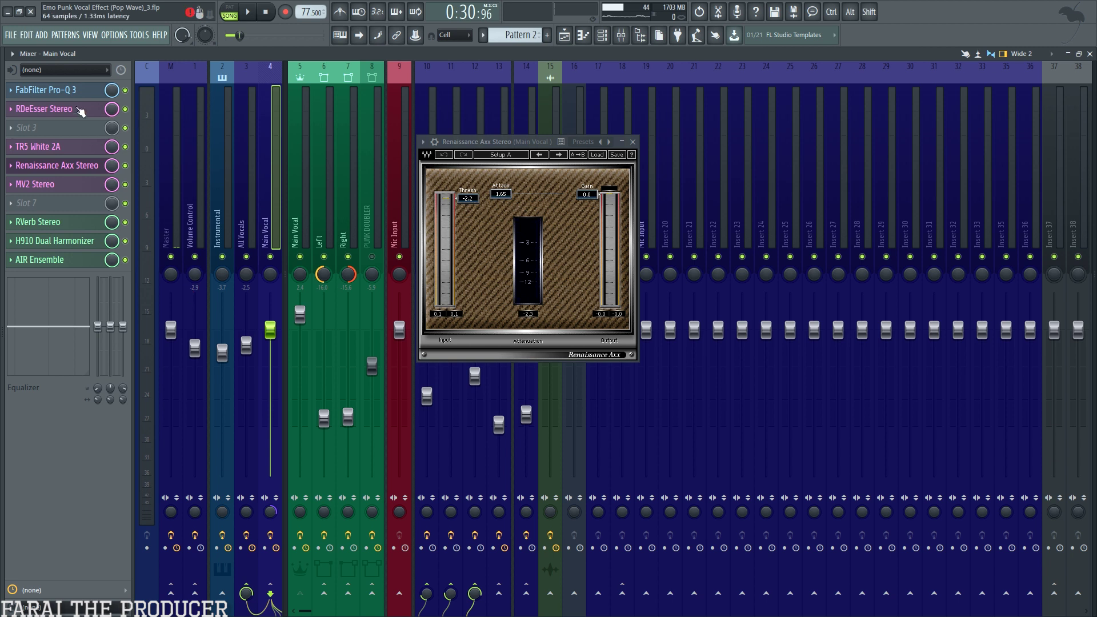
- Move RDeEsser Stereo to effect slot 3 on the Main Vocal insert, view its settings, and close its window
drag(74, 115, 74, 130)
click(74, 132)
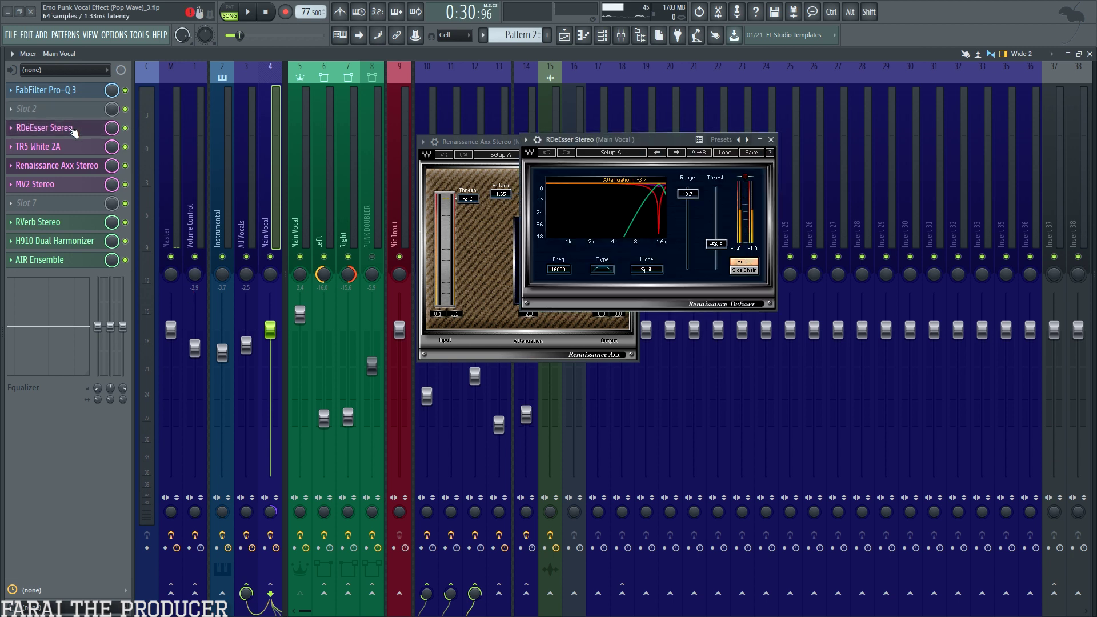
click(74, 131)
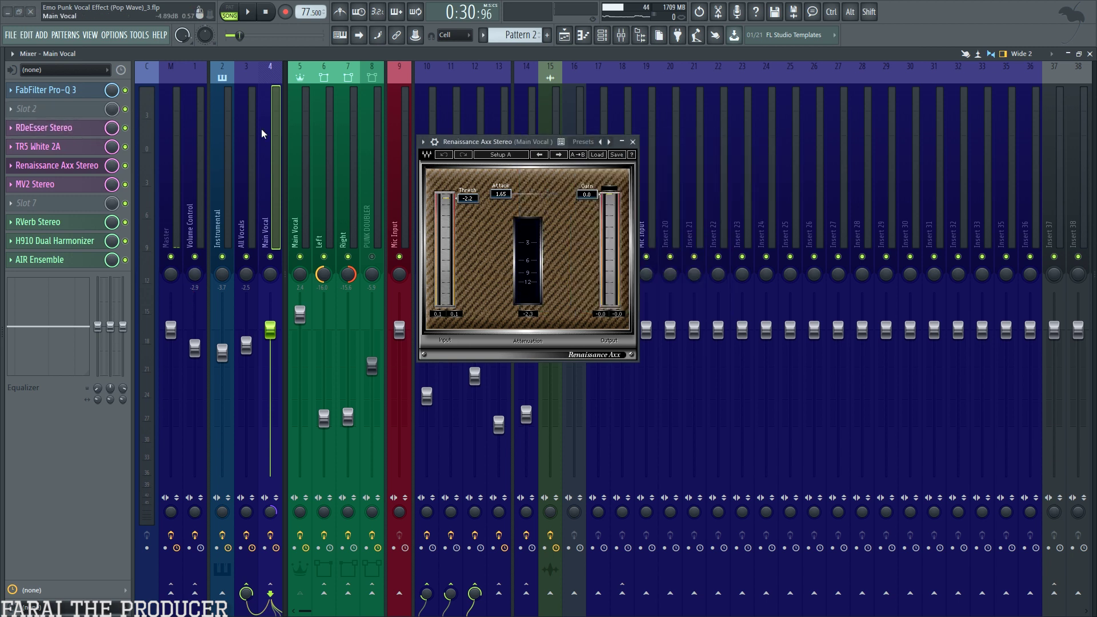
click(75, 129)
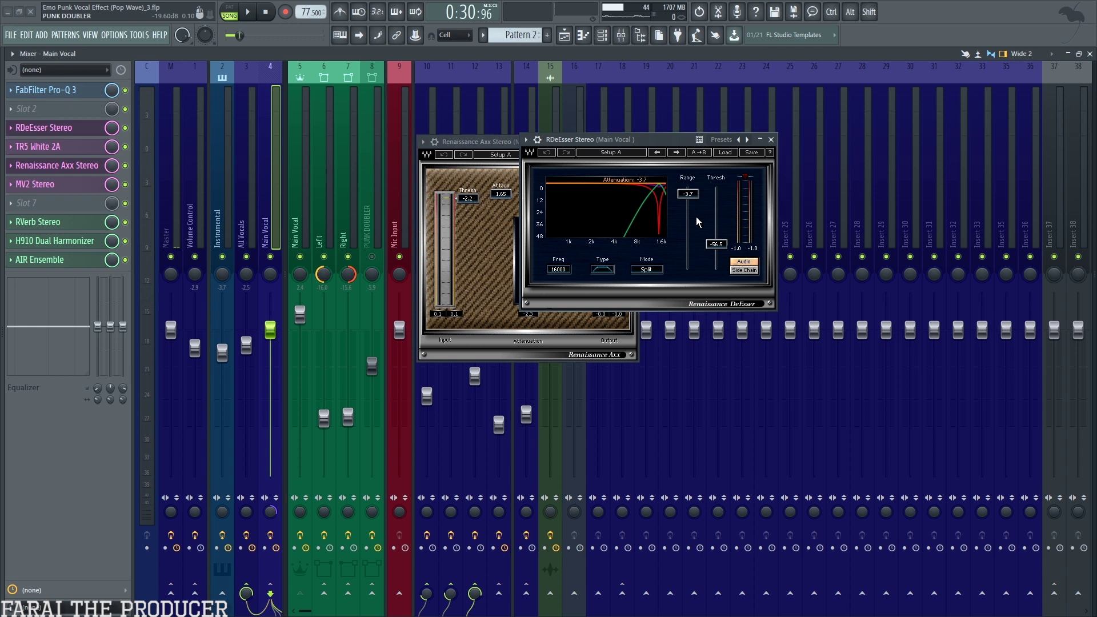
click(770, 139)
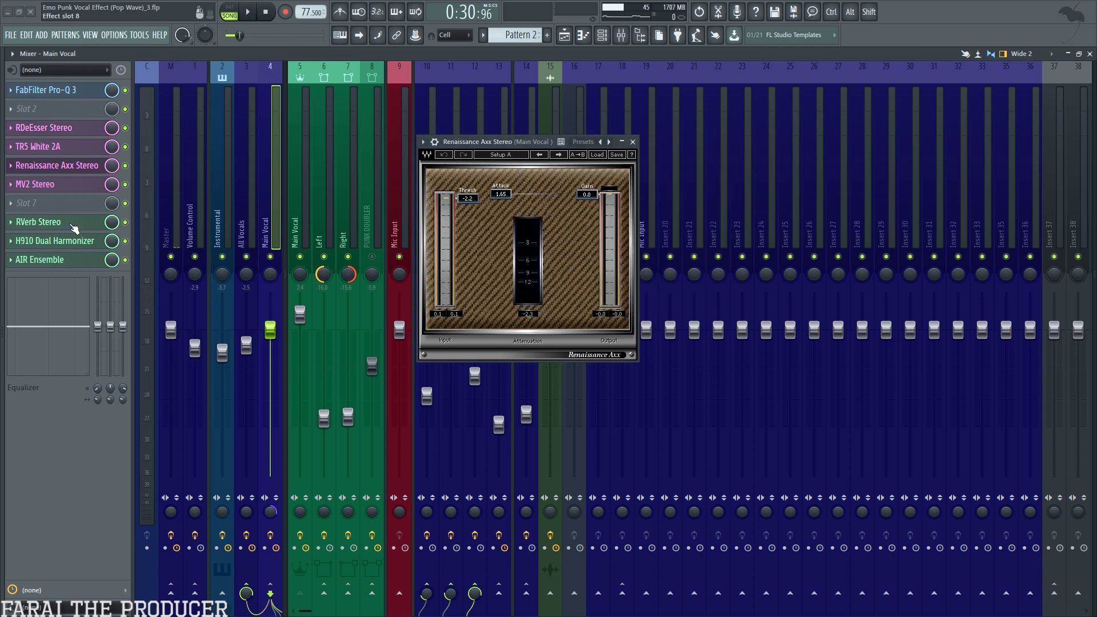
- Open RVerb Stereo on the Main Vocal insert, close Renaissance Axx, and reposition the reverb window
click(72, 223)
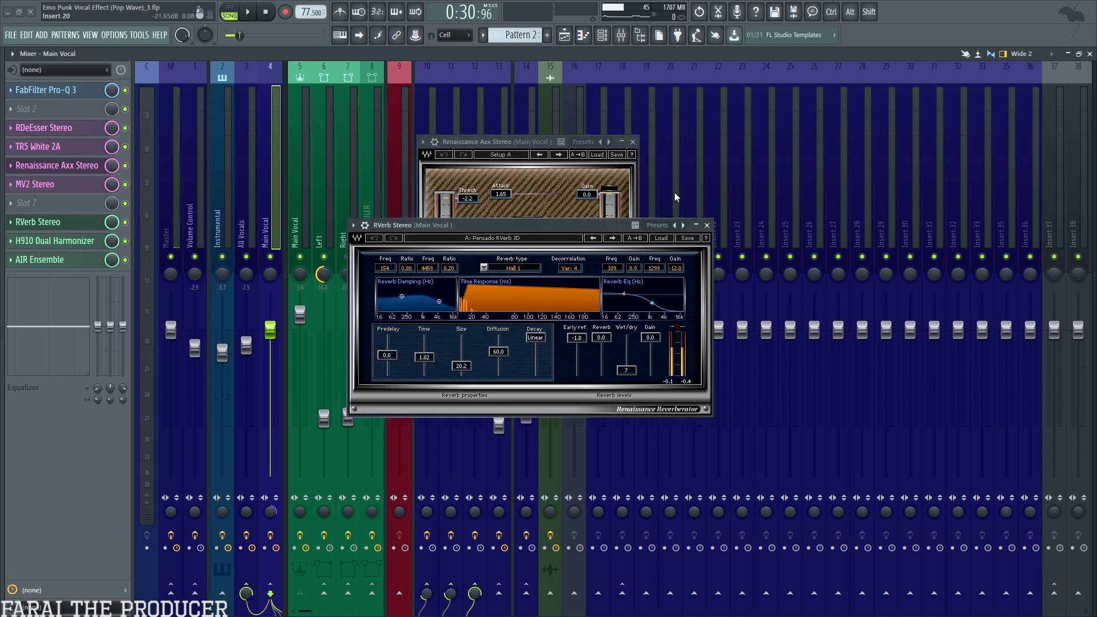
click(633, 142)
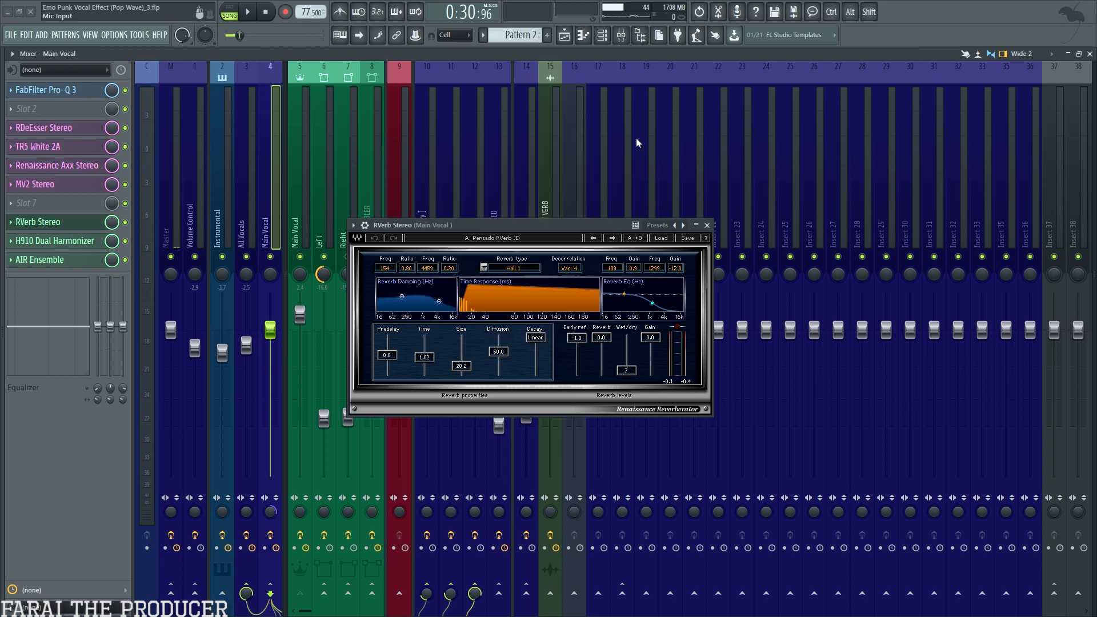
drag(472, 225, 485, 155)
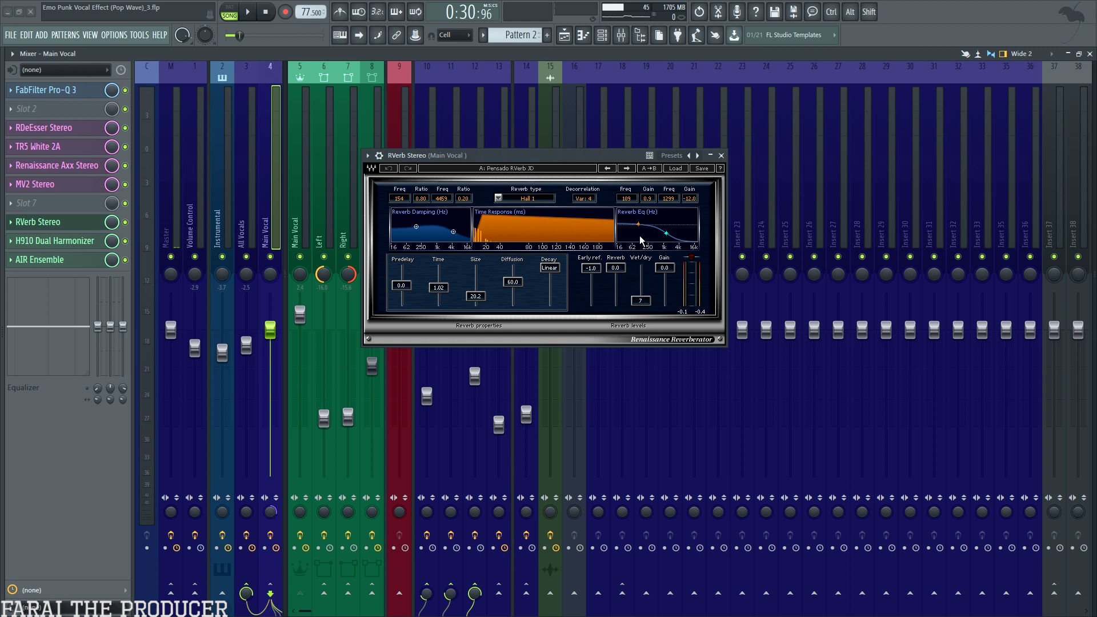
- Audition the section with RVerb Stereo bypassed and re-enabled, and stop playback
click(125, 222)
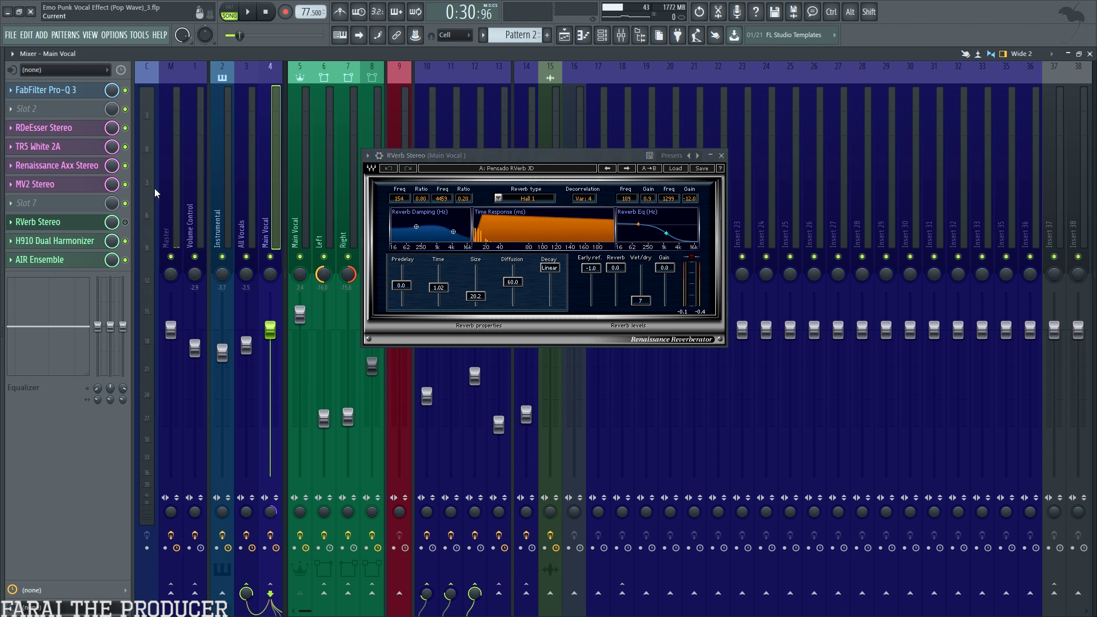
key(space)
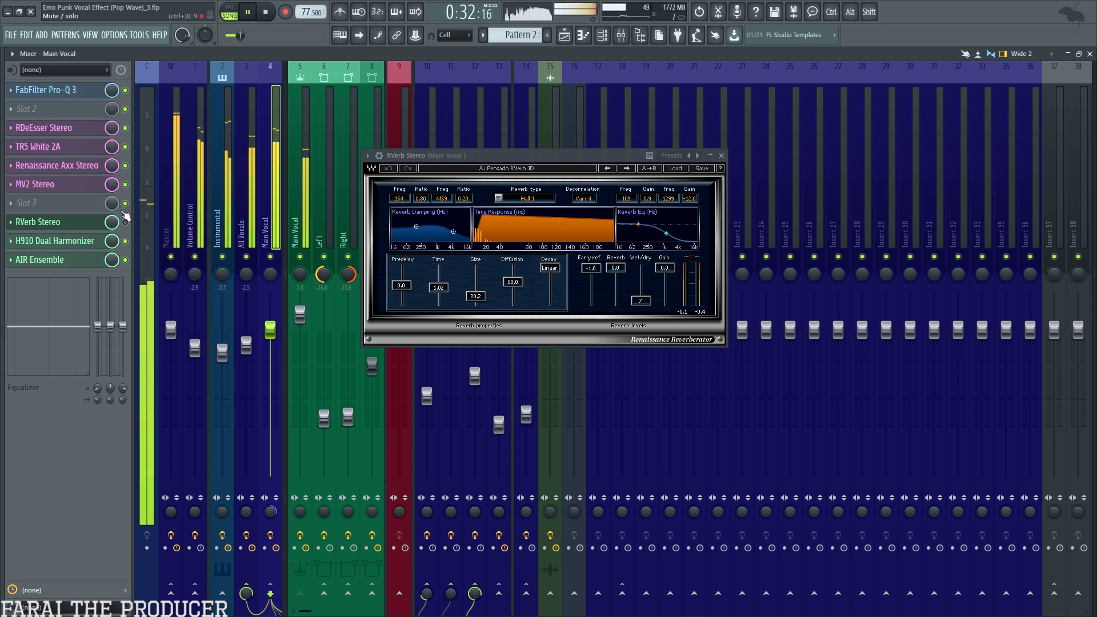
click(125, 222)
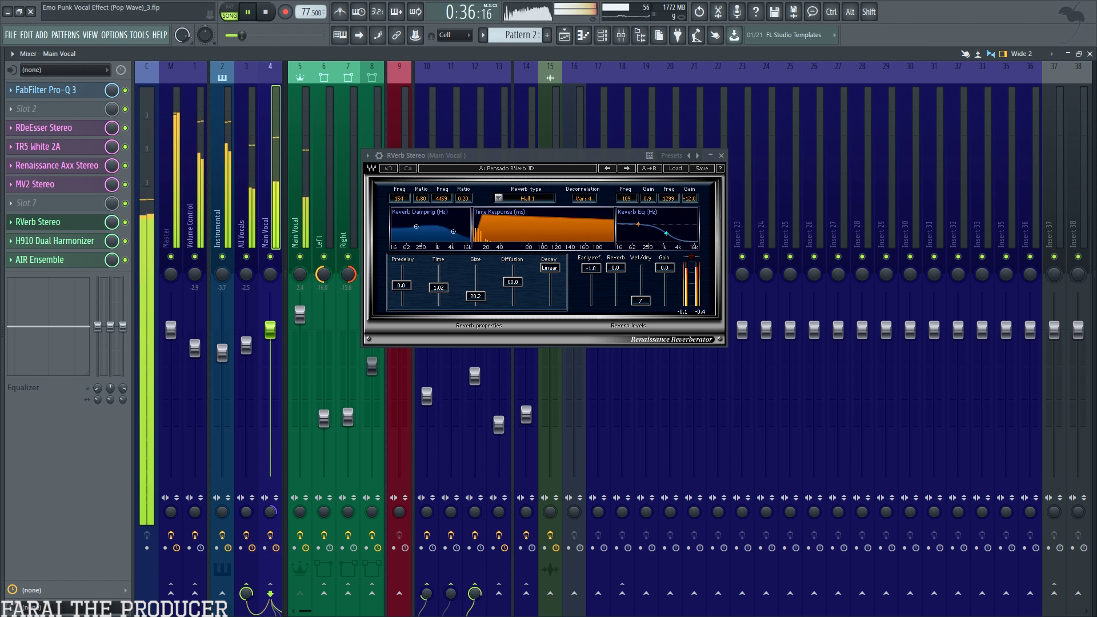
key(space)
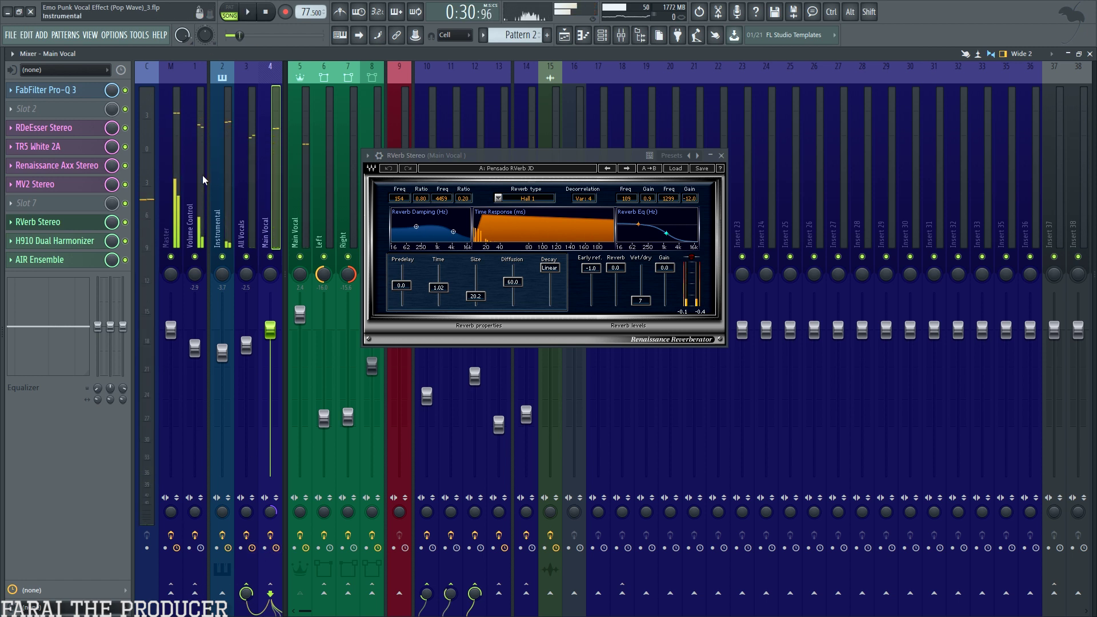
- Open H910 Dual Harmonizer from the Main Vocal chain, reposition its window, and put the RVerb window away
click(39, 222)
click(39, 222)
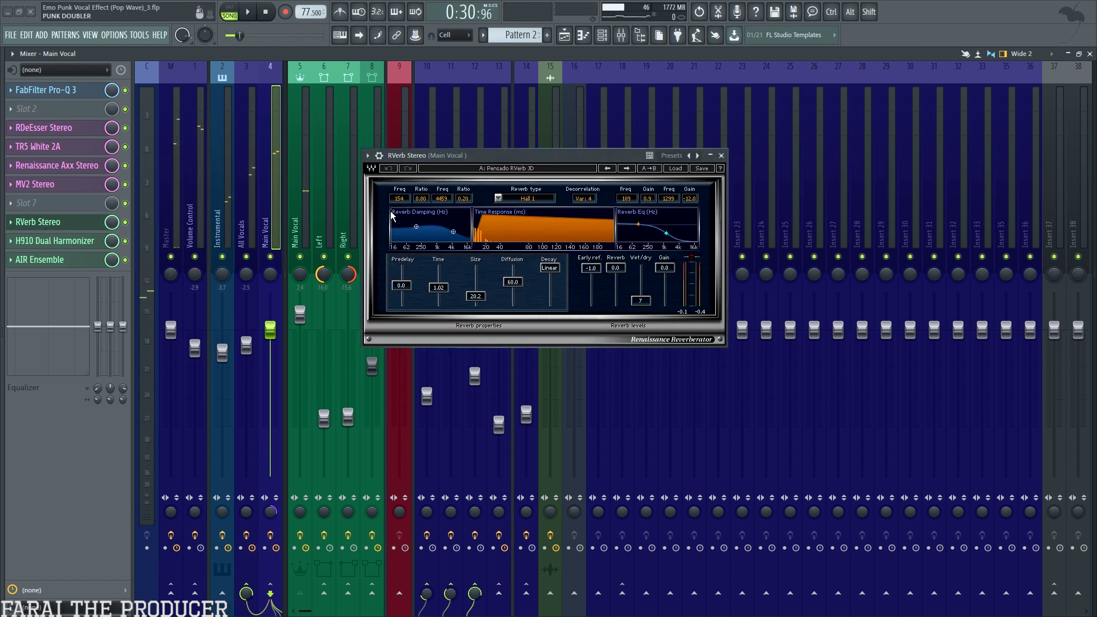
drag(525, 153, 509, 156)
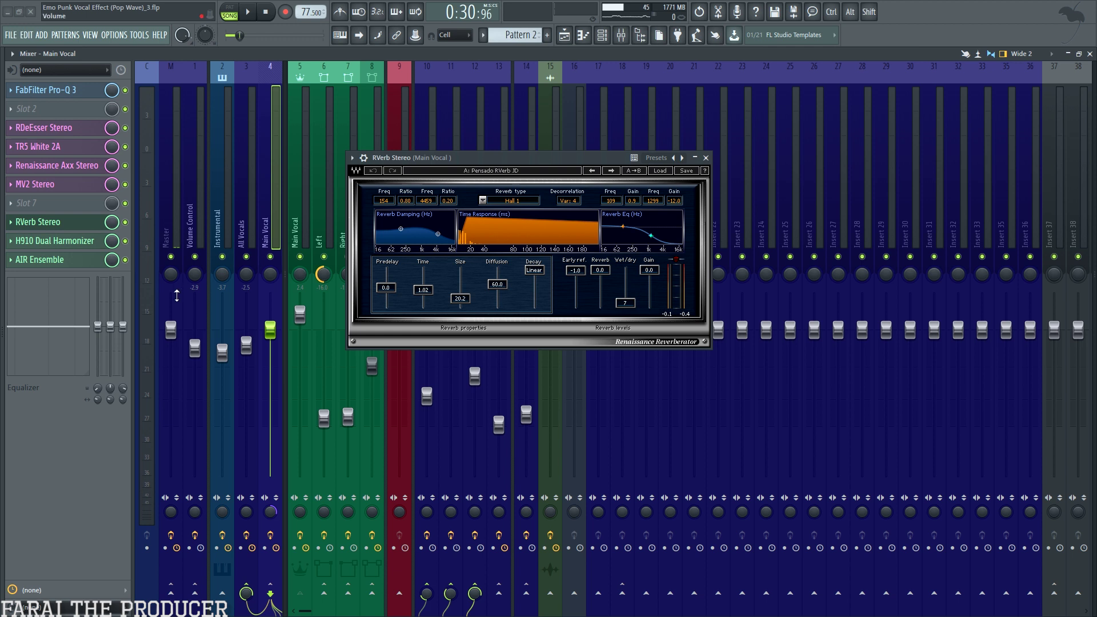
click(78, 245)
drag(647, 150, 630, 184)
click(694, 158)
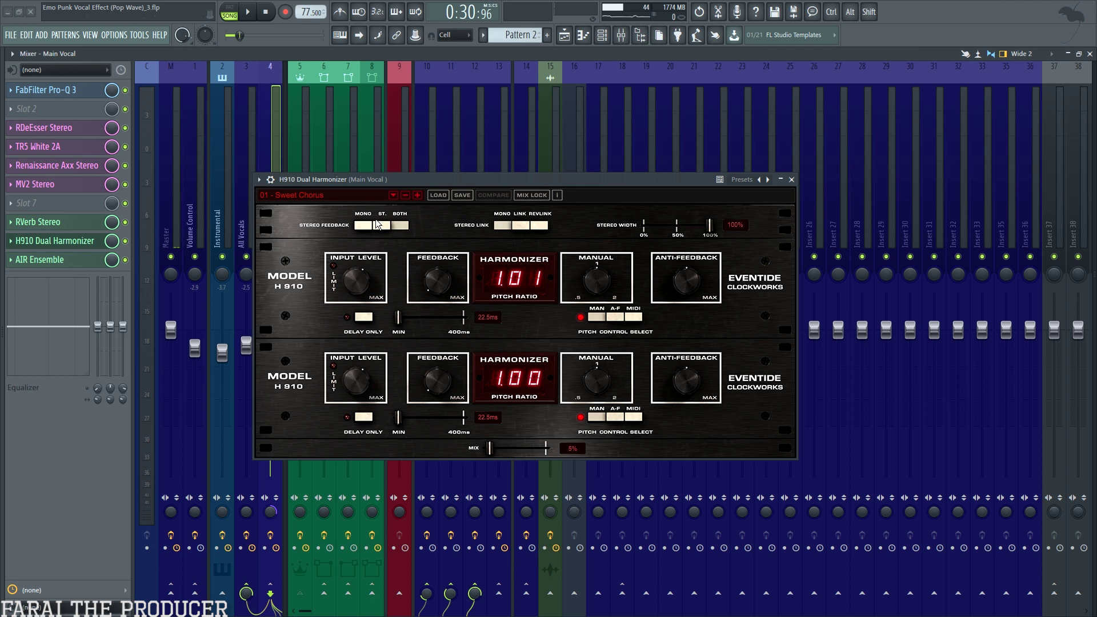
- Audition the section with H910 Dual Harmonizer bypassed and re-enabled, and stop playback
key(space)
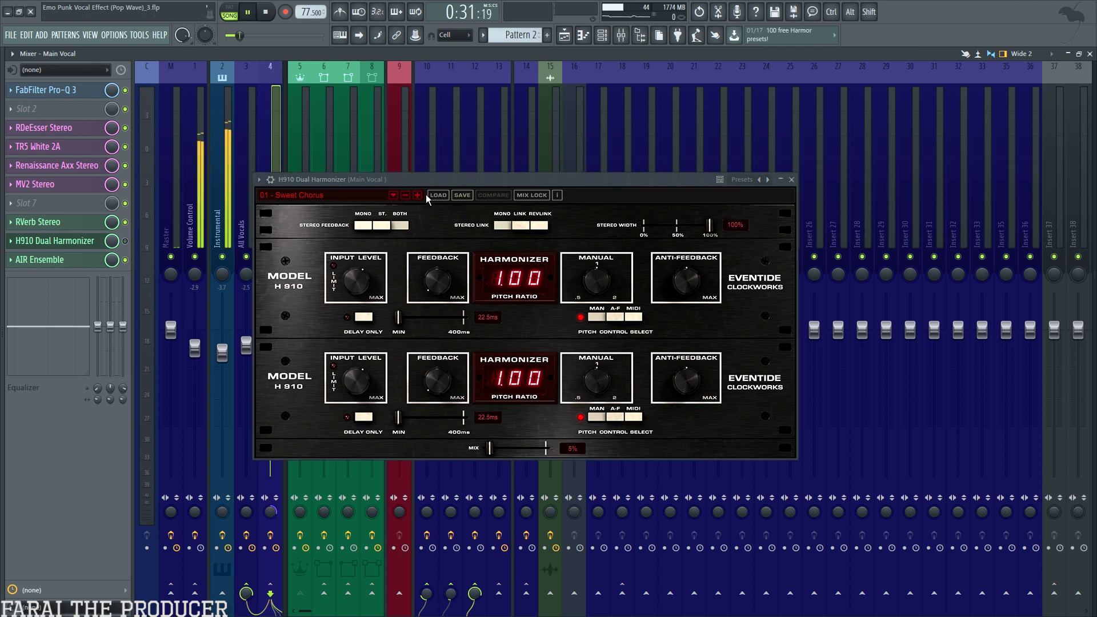
click(125, 241)
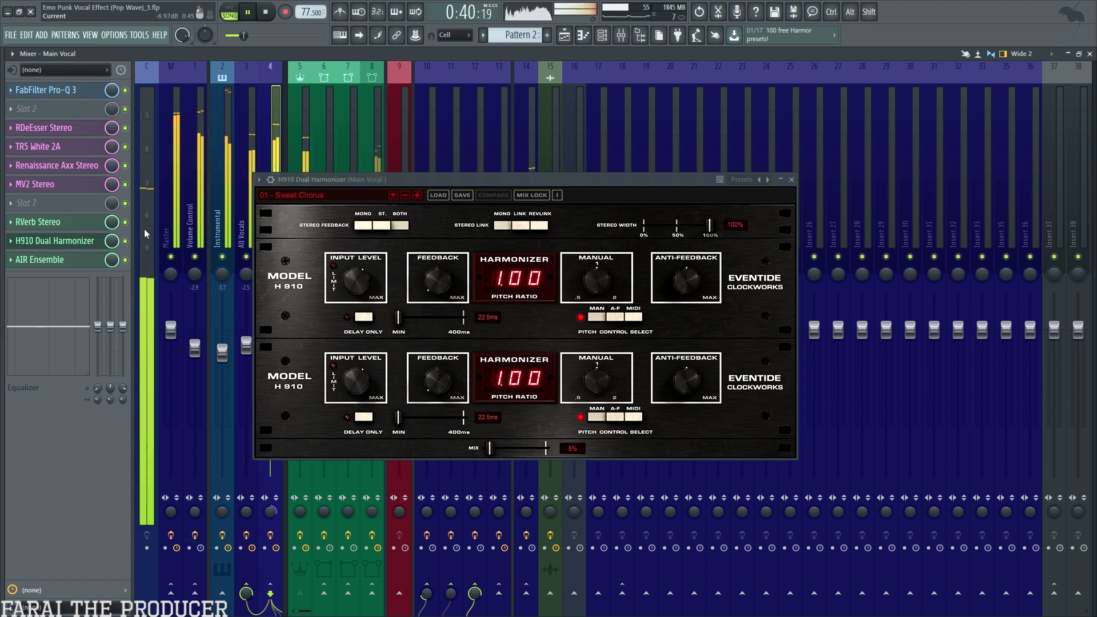
key(space)
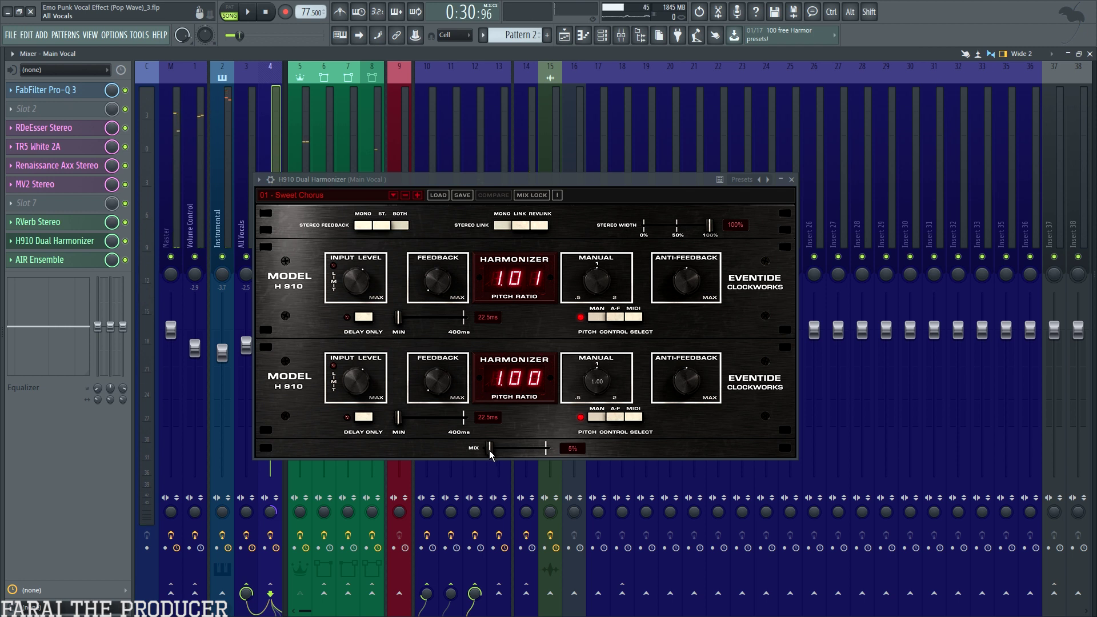
- Audition the section with the H910 Dual Harmonizer mix raised to about 67%, undo the mix change, and stop playback
drag(490, 453, 523, 456)
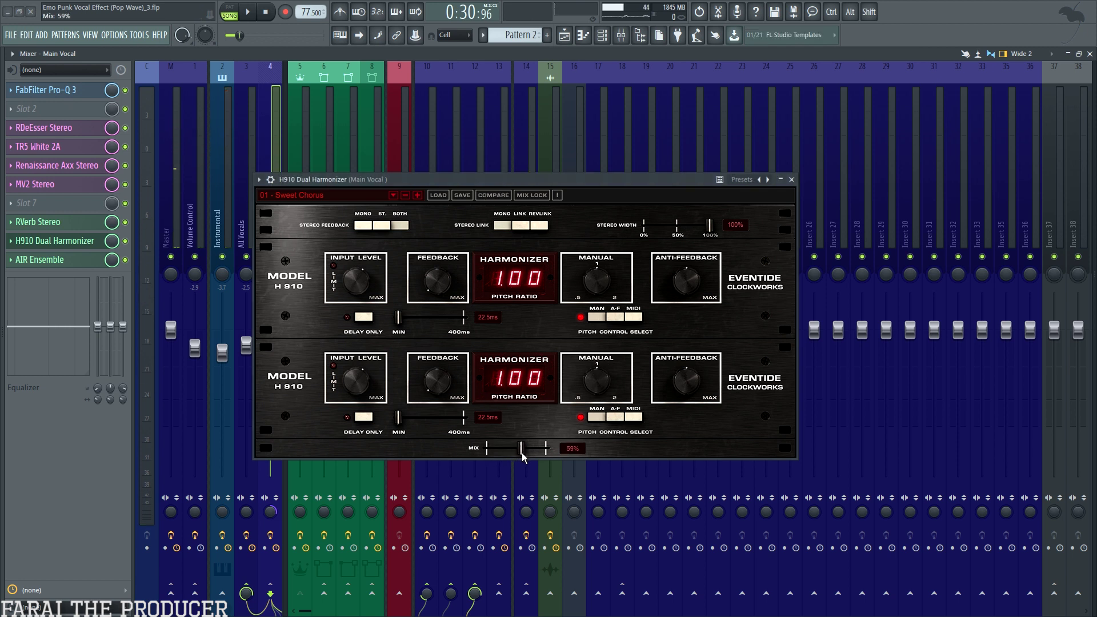
key(space)
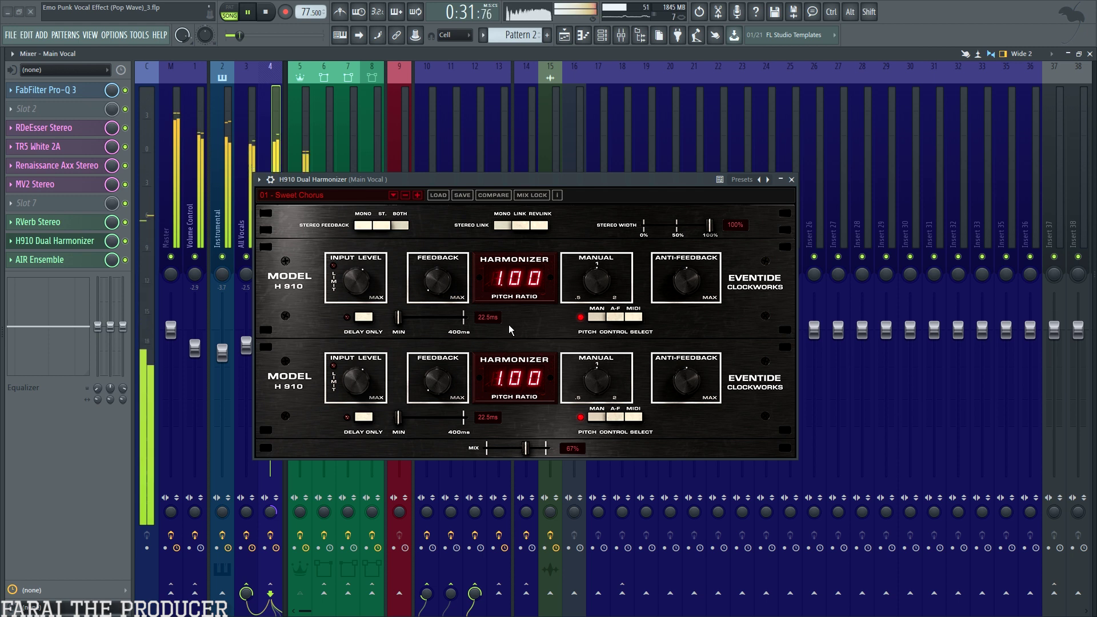
key(ctrl+z)
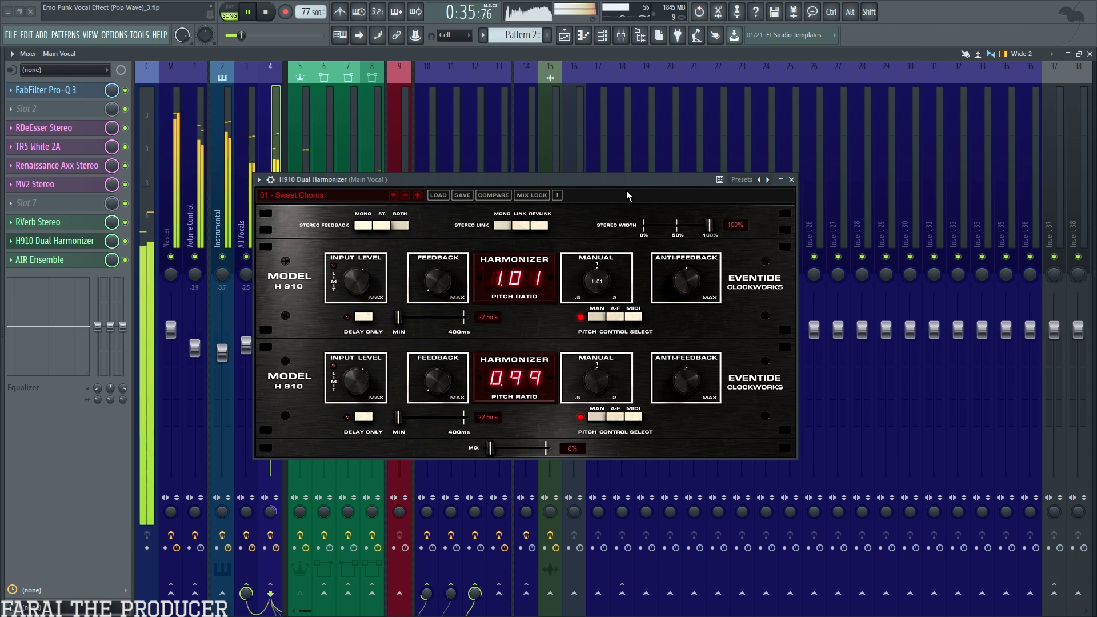
key(space)
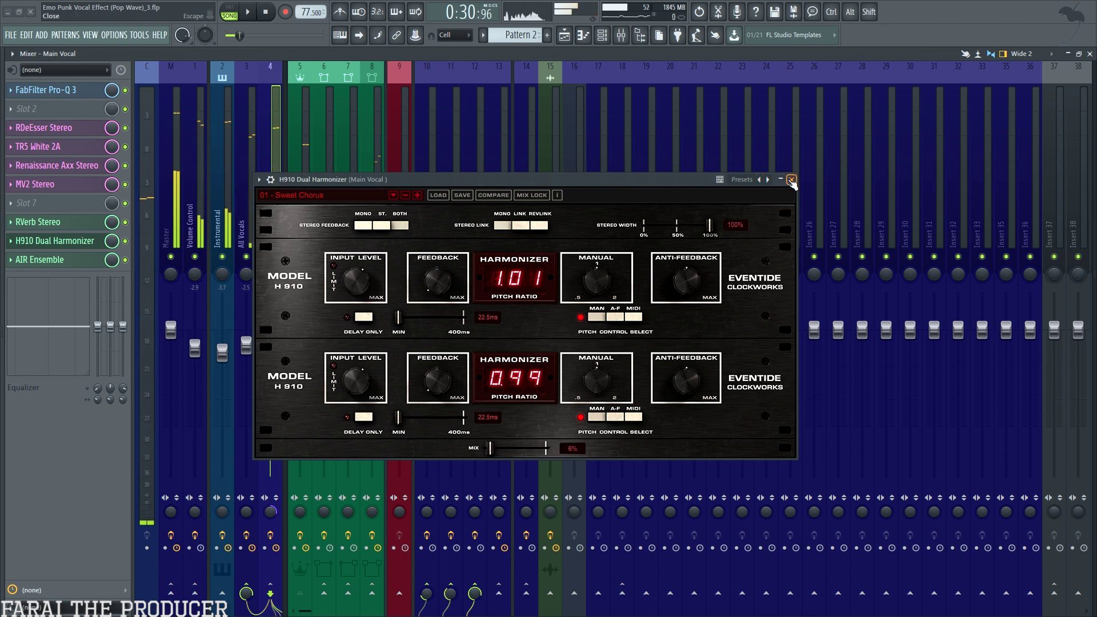
- Close H910 Dual Harmonizer, open AIR Ensemble on the Main Vocal insert, and reposition its window
click(791, 180)
click(40, 259)
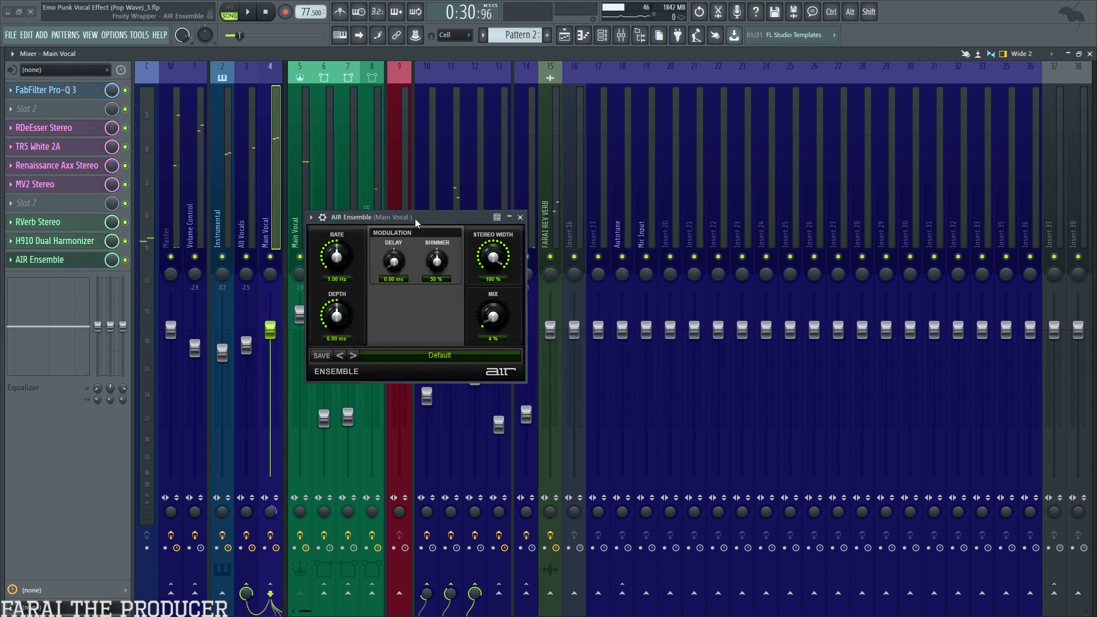
drag(415, 218, 427, 187)
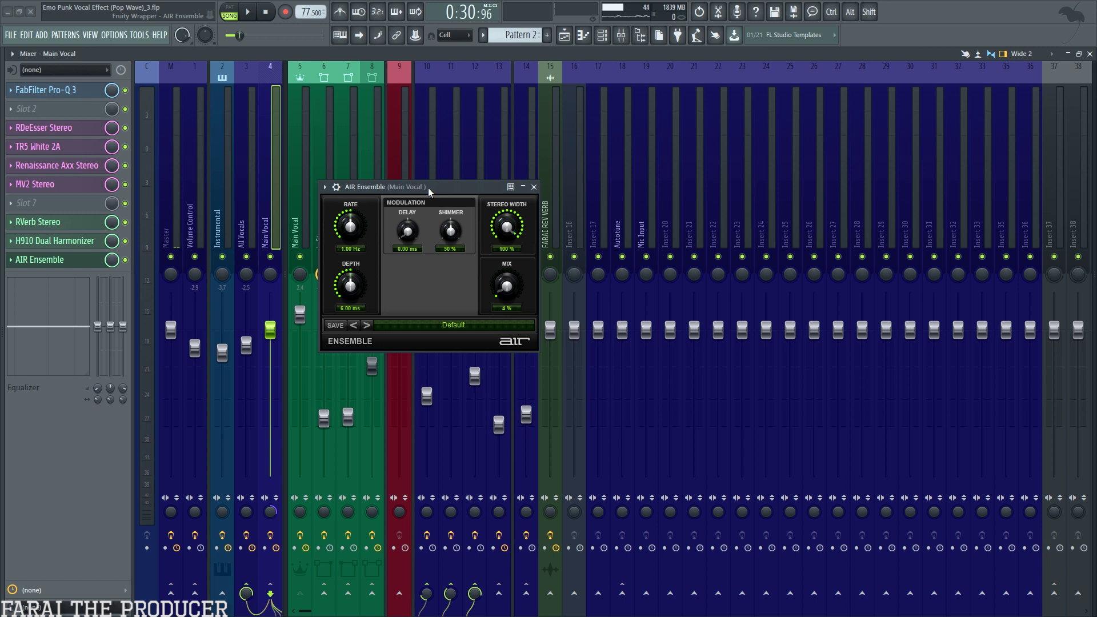
drag(427, 187, 468, 173)
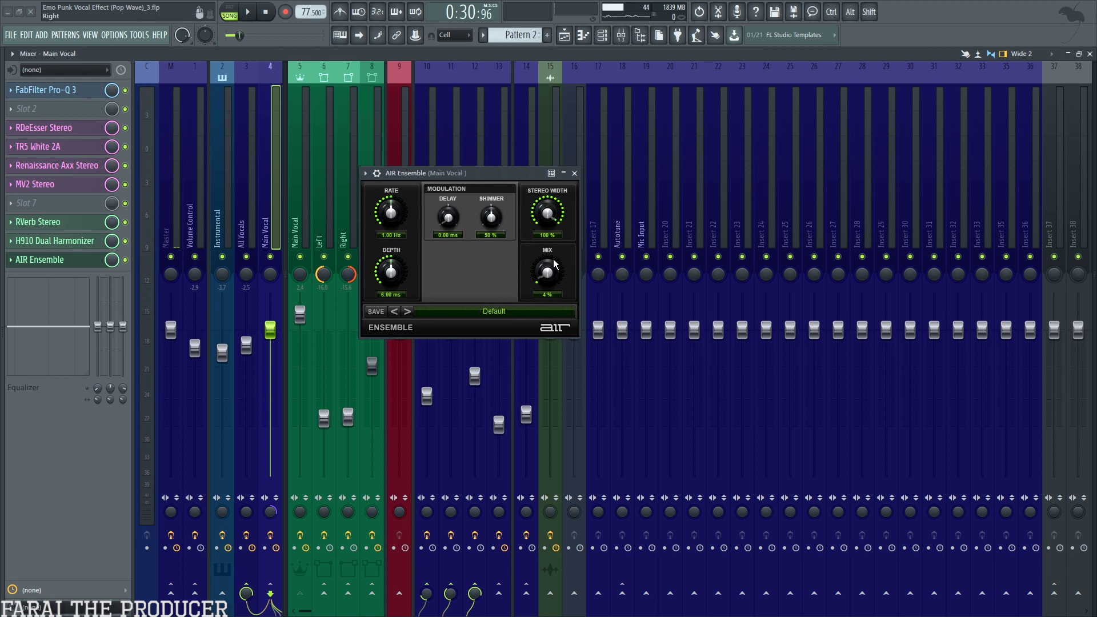
- View the AIR Ensemble preset list without choosing a preset, and close the plugin window
click(488, 314)
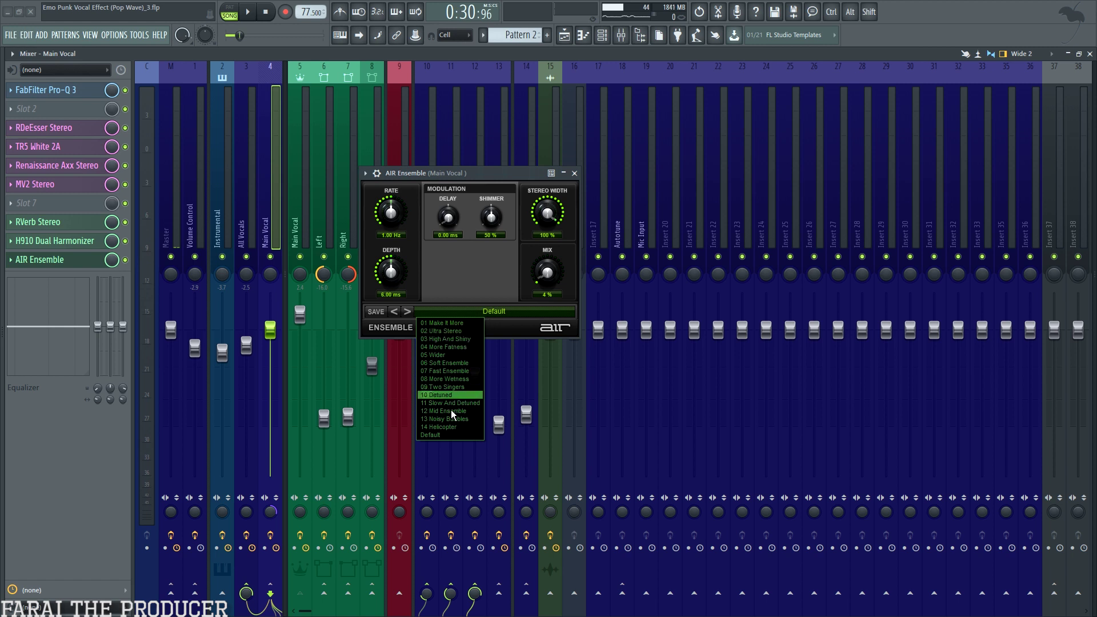
click(461, 269)
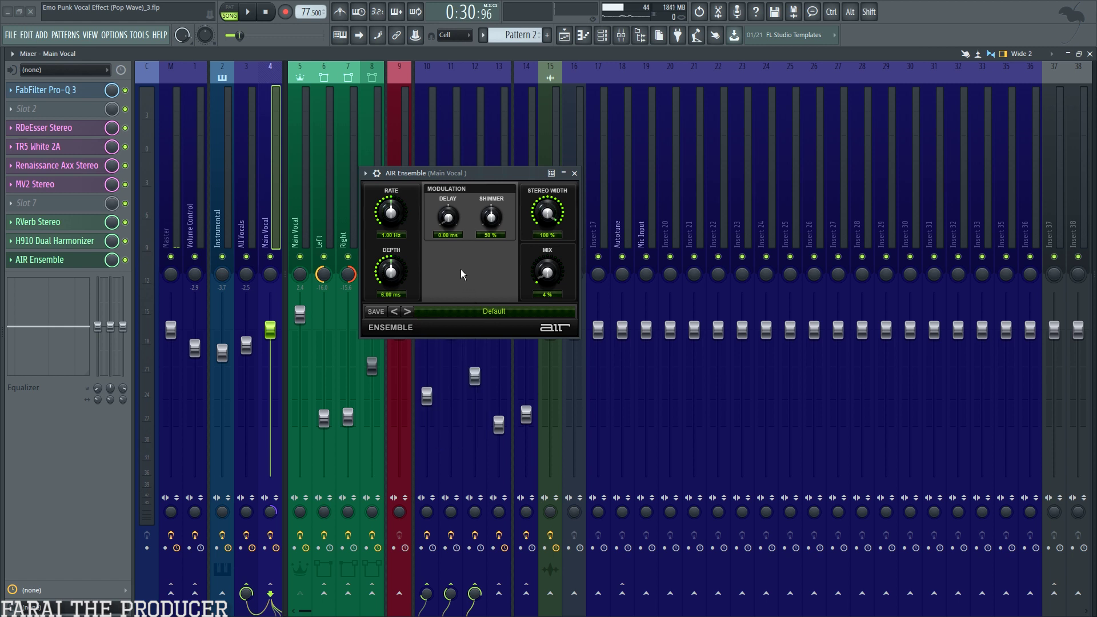
click(575, 173)
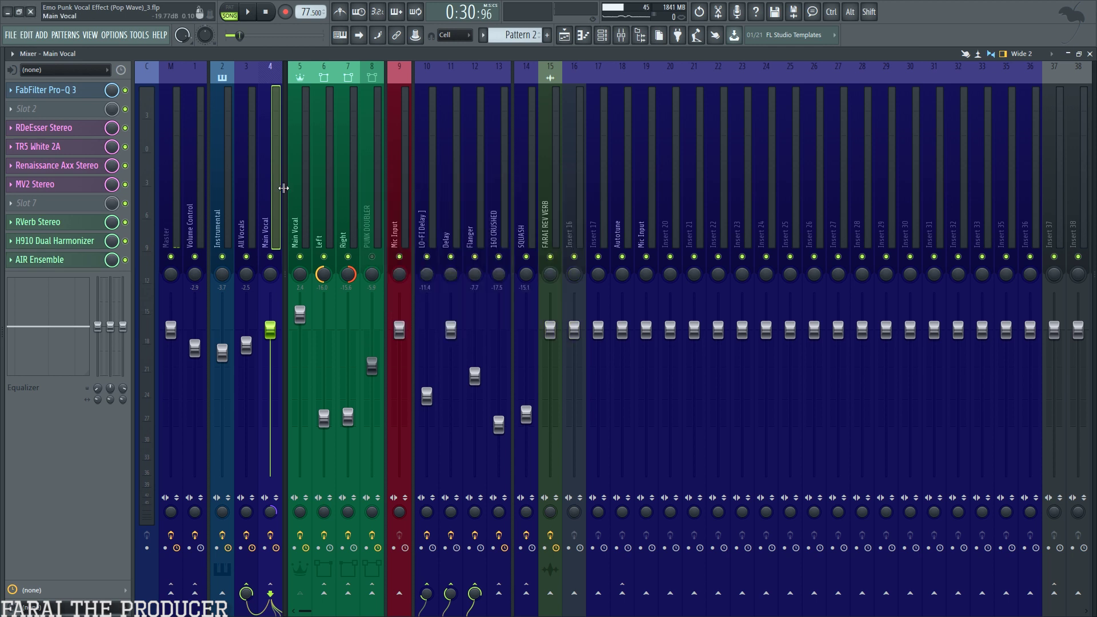
- Unmute the PUNK DOUBLER insert, save the project while auditioning the section, and stop playback
click(373, 258)
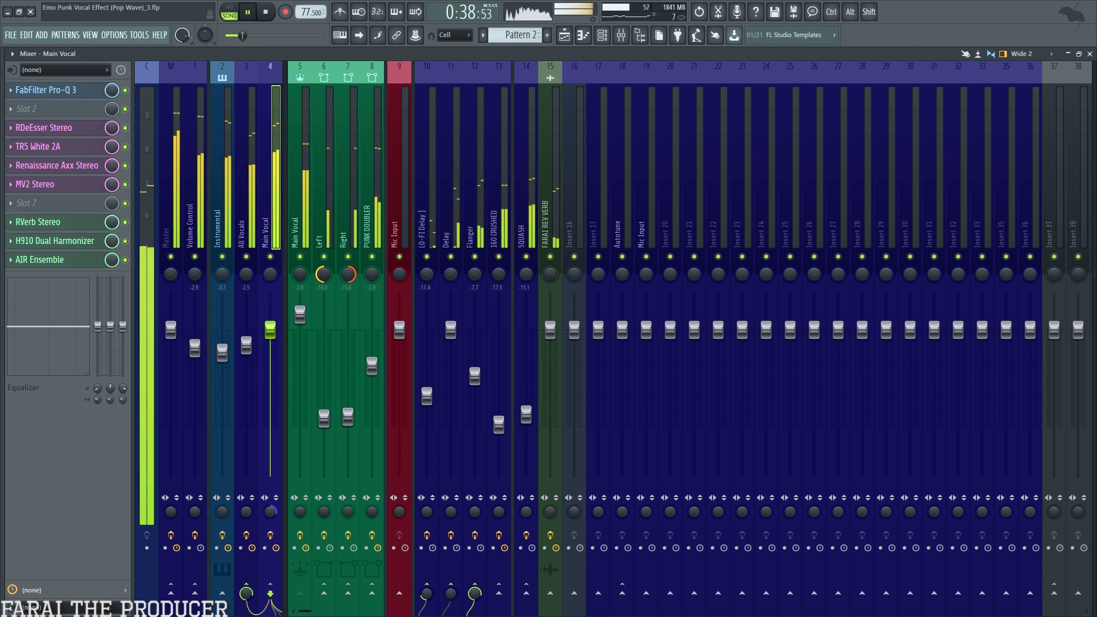
key(ctrl+s)
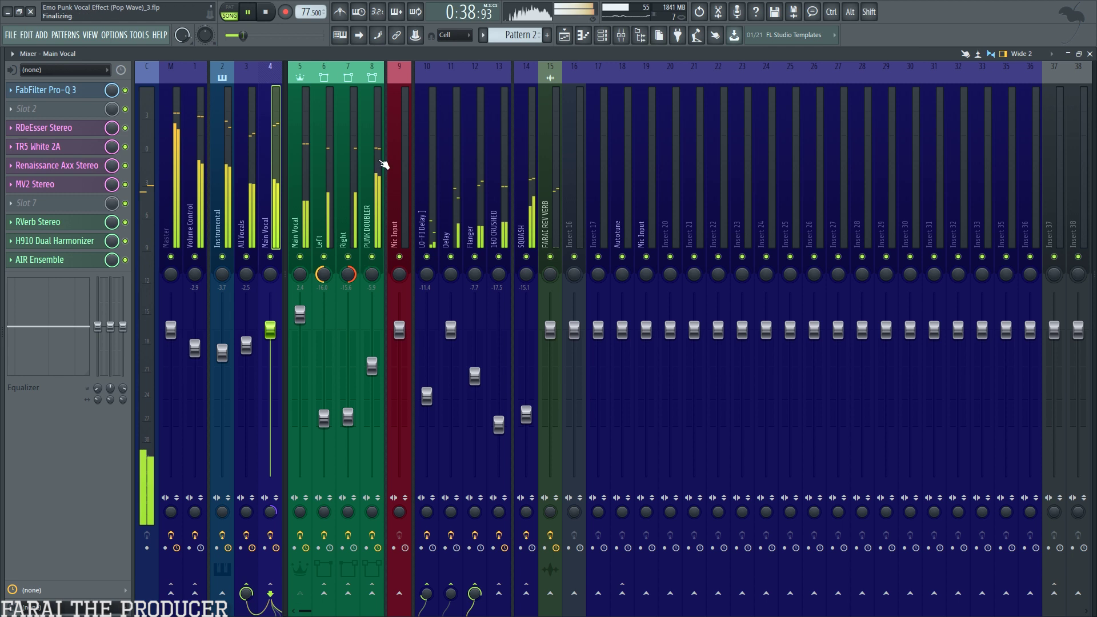
key(space)
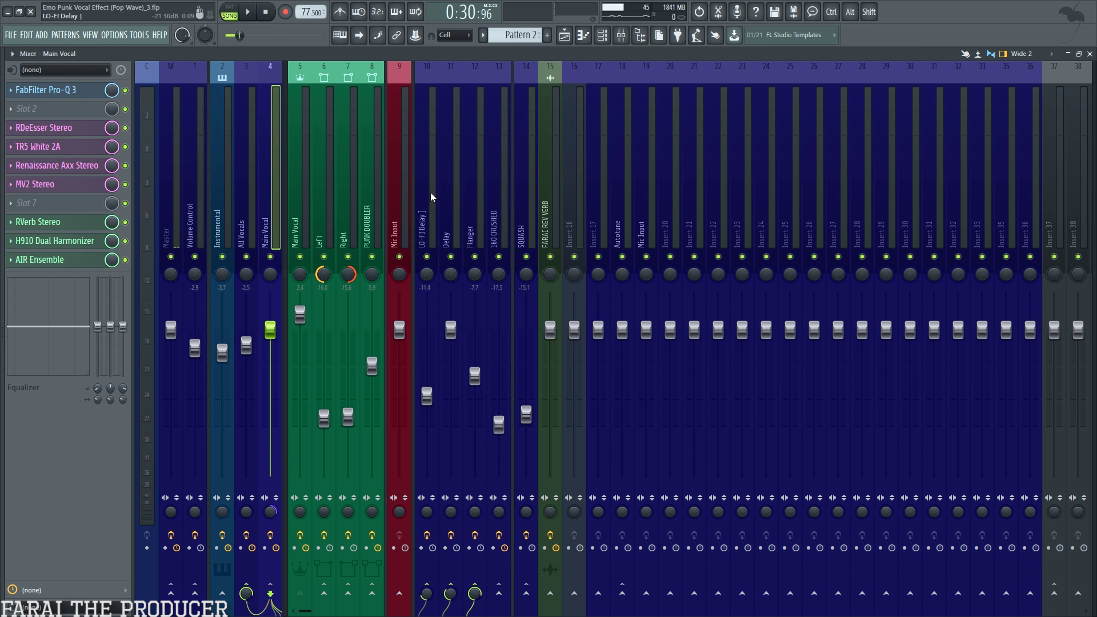
- Check the effects on the LO-FI Delay insert, including GTR Stomp 6 Stereo, and return to the Main Vocal insert
click(431, 194)
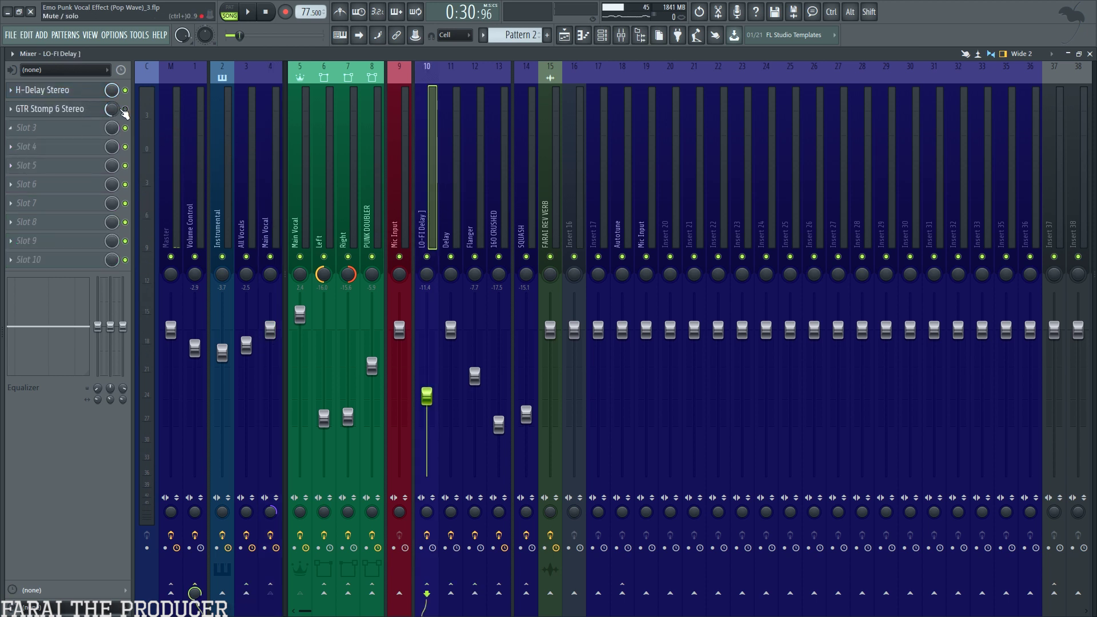
click(66, 109)
click(67, 108)
click(276, 194)
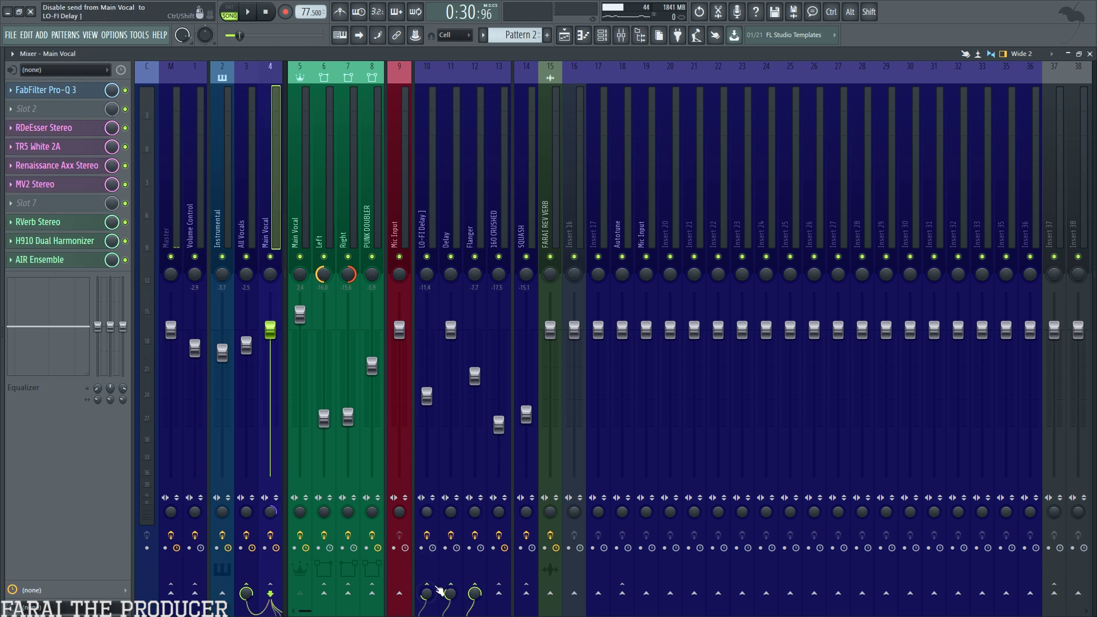
- Mute the four send inserts from LO-FI Delay through 160 CRUSHED and audition the section without them
click(504, 223)
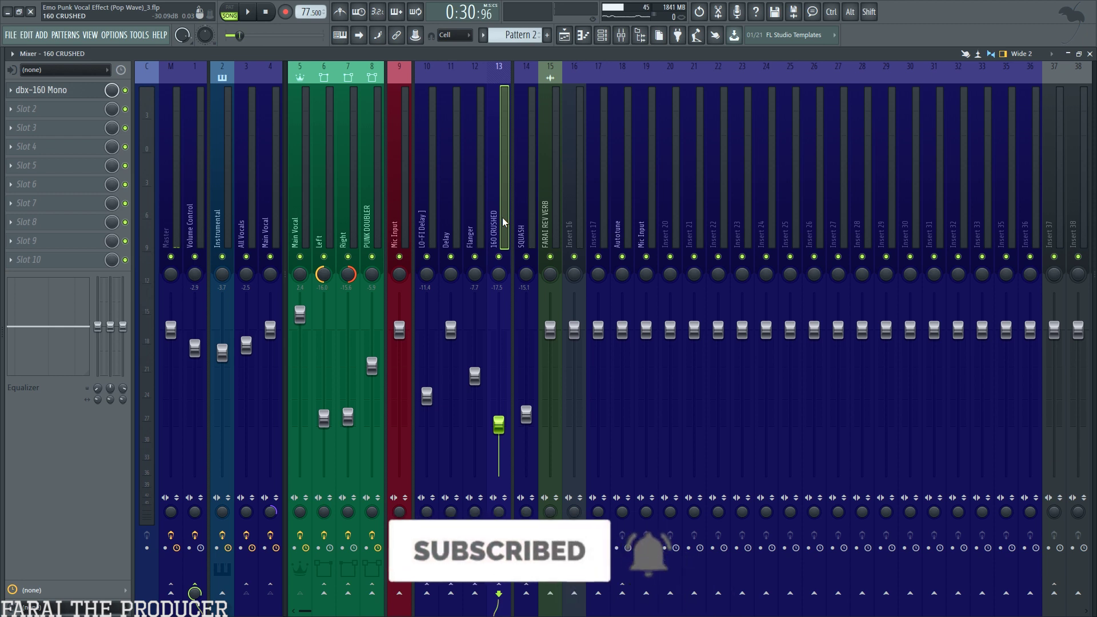
ctrl+shift+click(426, 208)
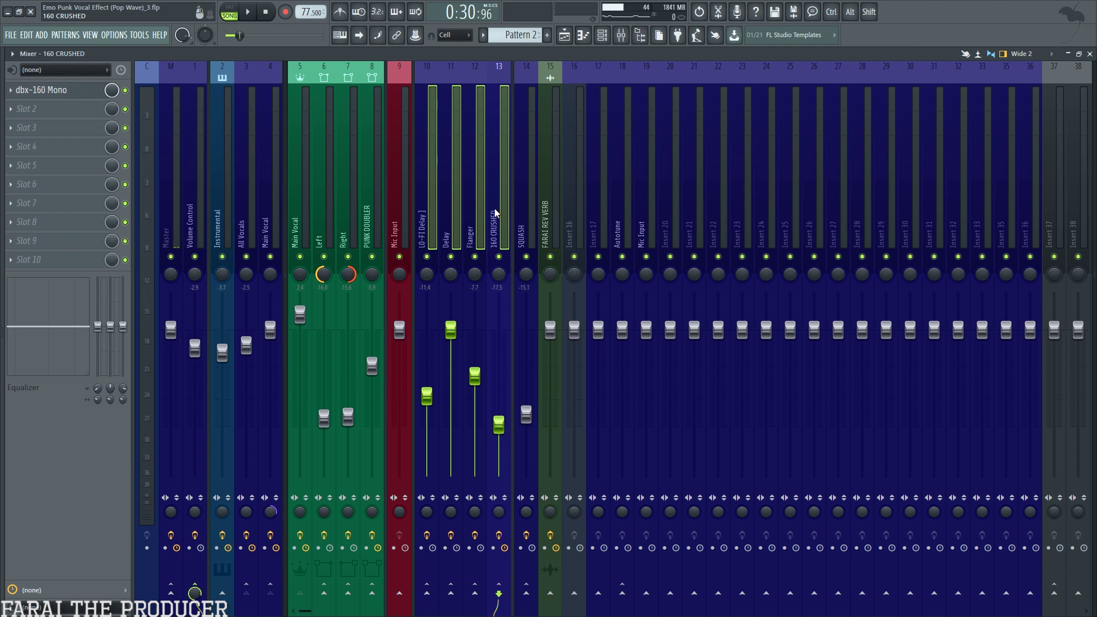
click(428, 203)
drag(450, 256, 502, 263)
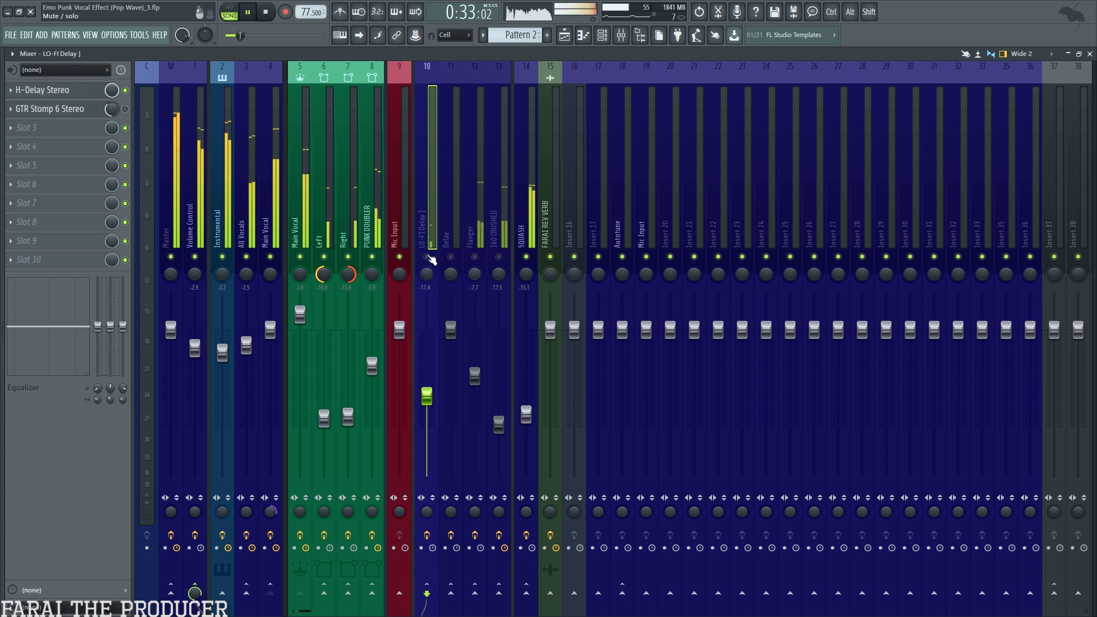
- Unmute the send inserts from LO-FI Delay through 160 CRUSHED, audition the section with them, and stop playback
drag(451, 256, 504, 263)
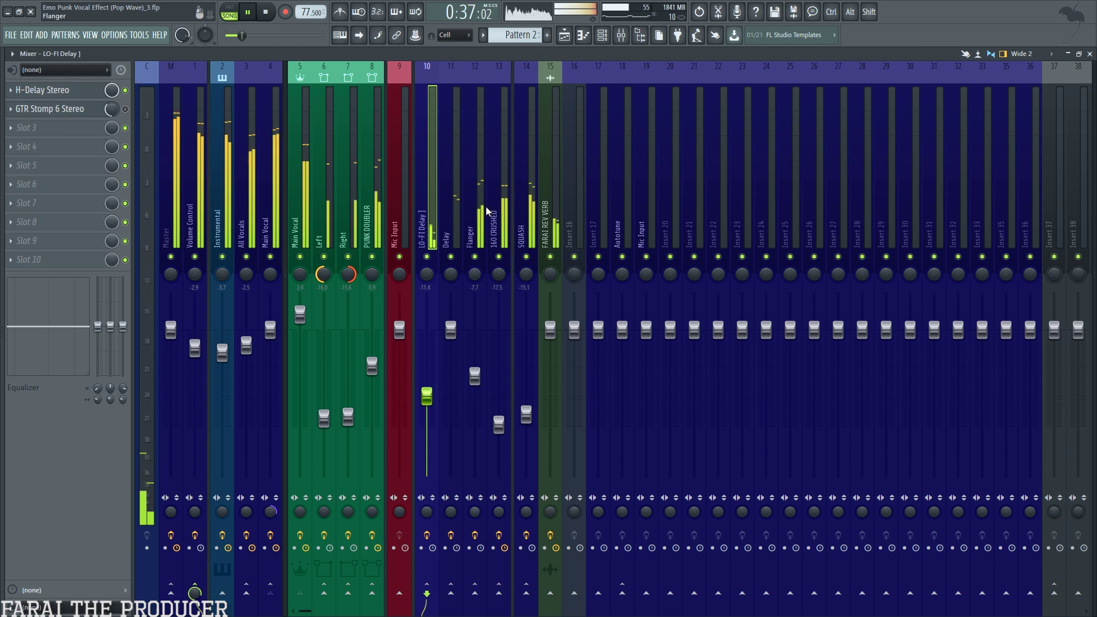
key(space)
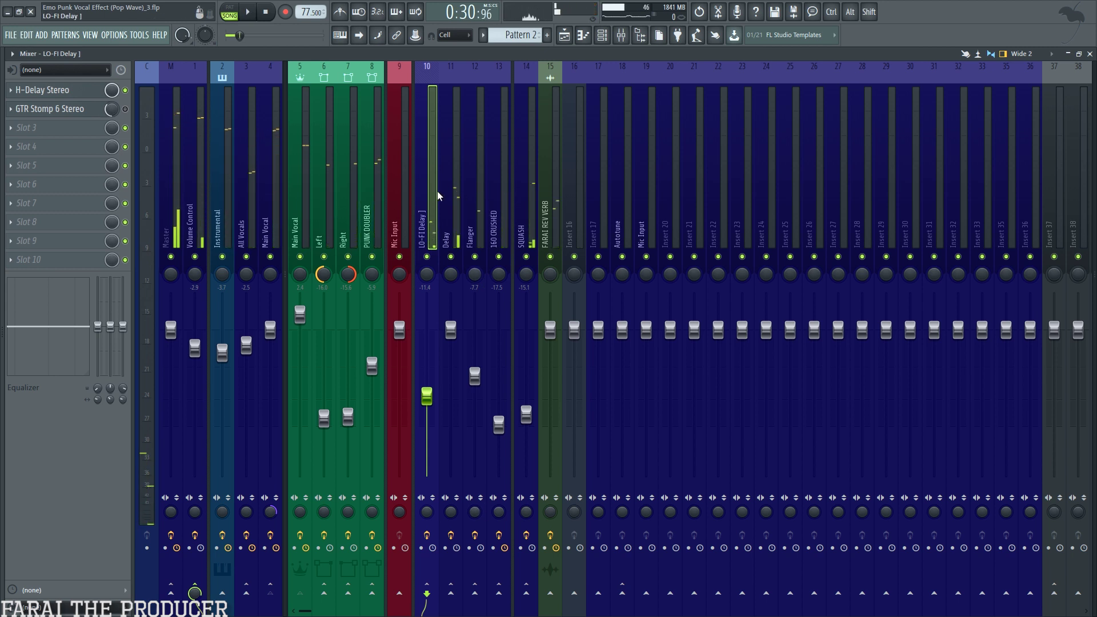
- Review H-Delay Stereo on the Delay insert, enable its empty effect slot 1, and close the plugin window
click(447, 199)
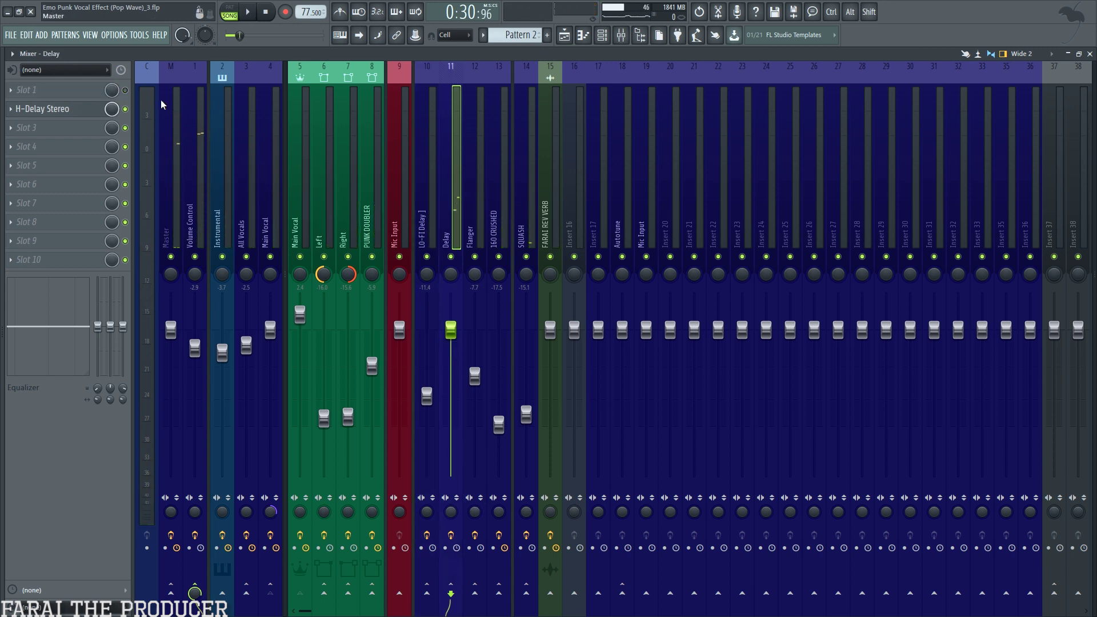
click(53, 109)
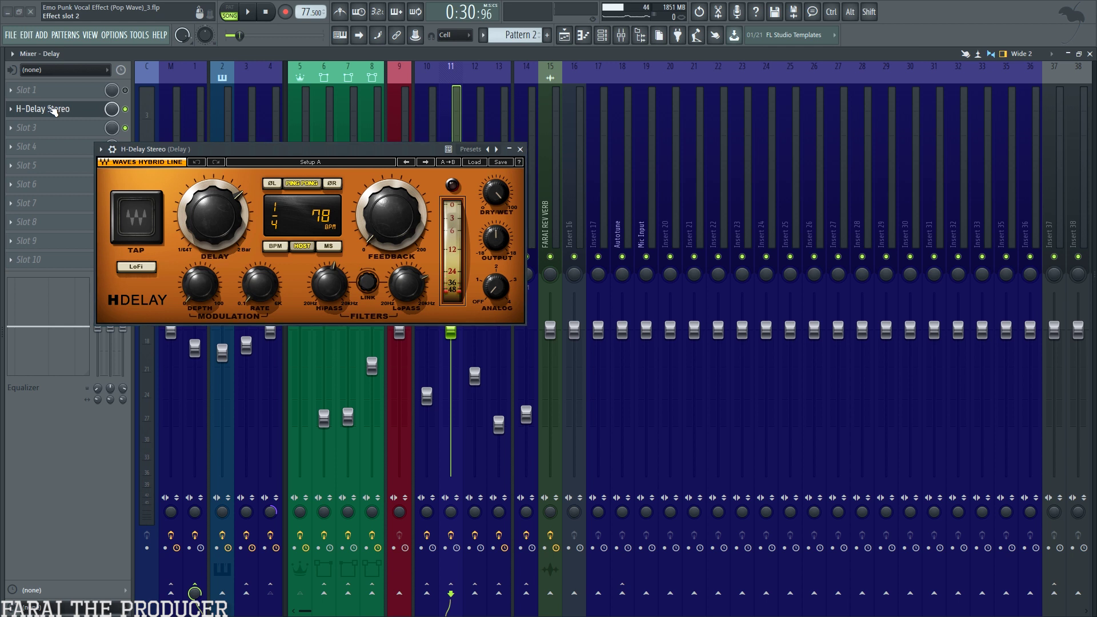
click(125, 90)
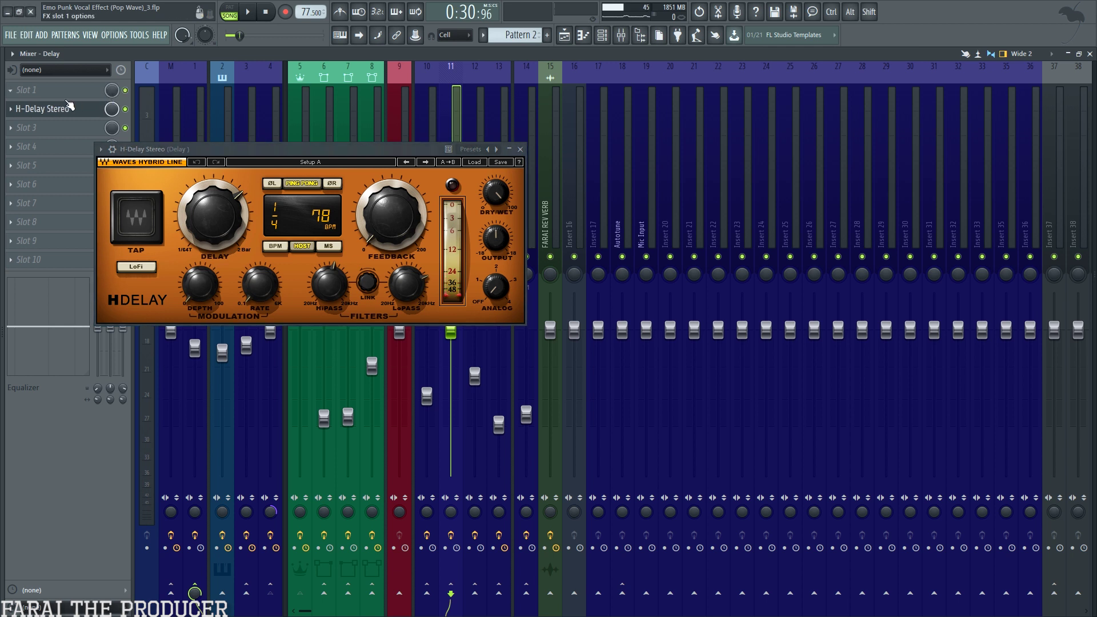
click(69, 108)
- Select all clips on the playlist's Main Vocal - To Delay #2 automation track, examine their placement, and return to the mixer
click(564, 35)
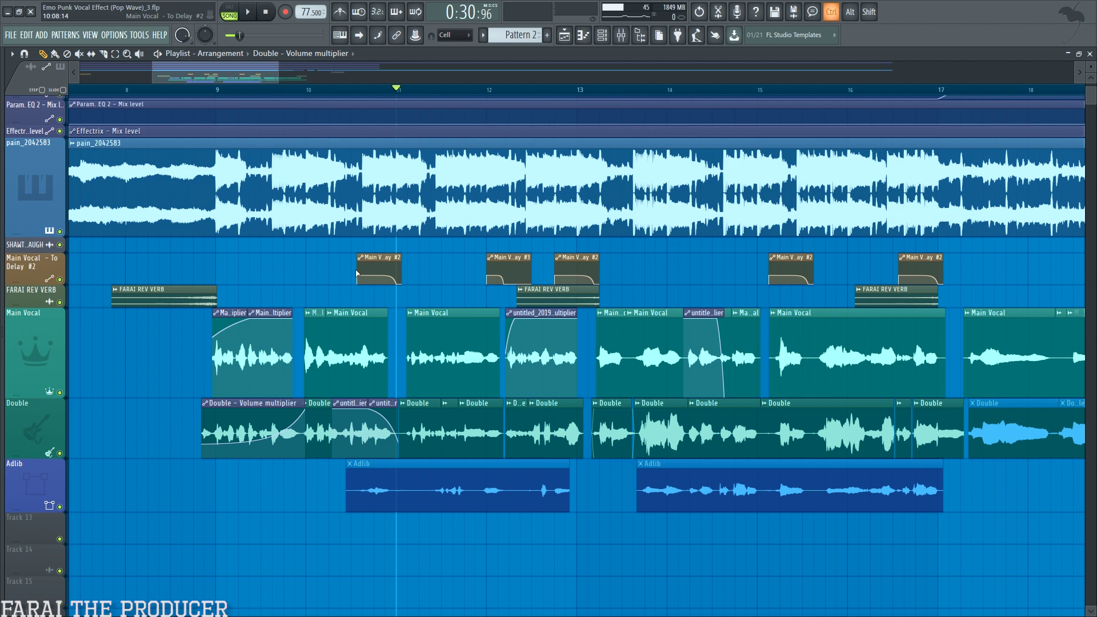
ctrl+click(40, 270)
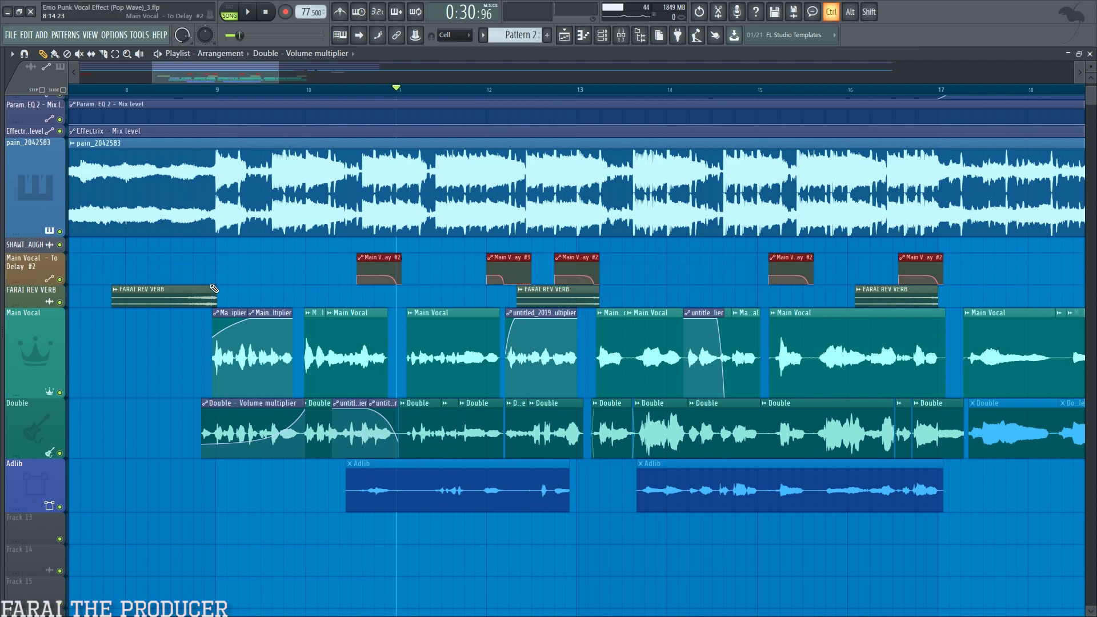
scroll(215, 288, down, 5)
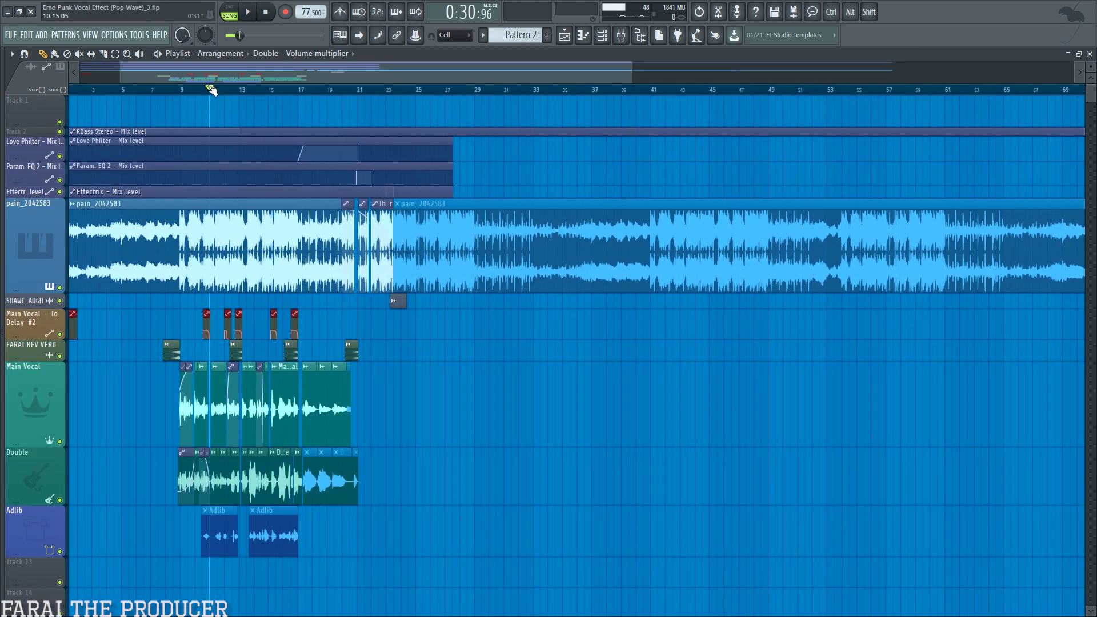
scroll(211, 89, up, 7)
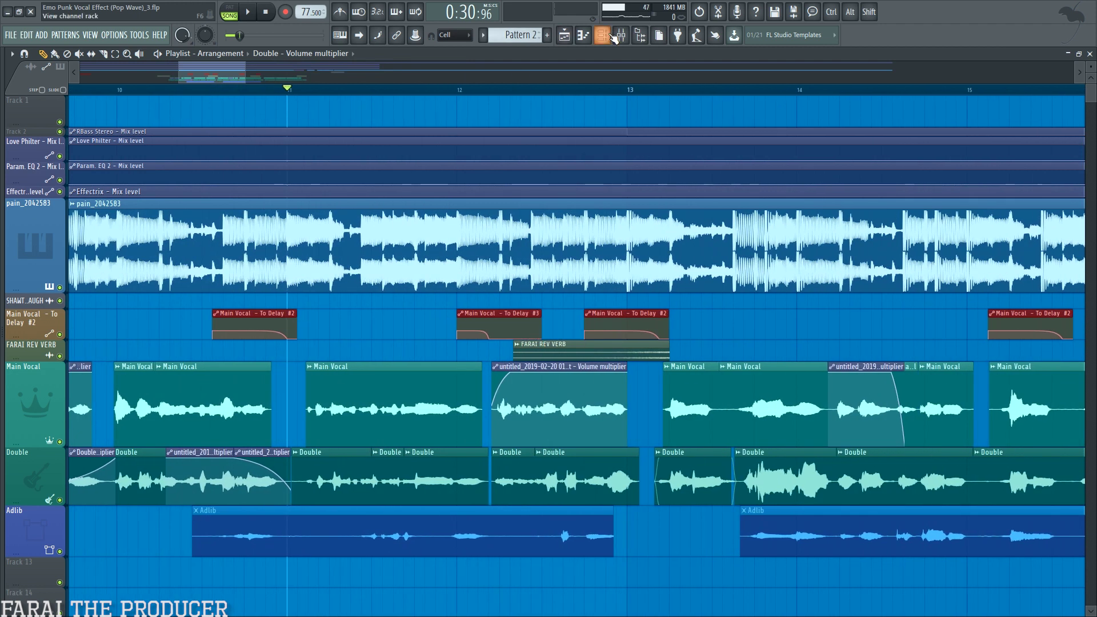
click(621, 36)
- Compare the Flanger insert with the Main Vocal insert, and open Flanger's GTR Stomp 6 Stereo and CLA-76 Stereo effects
click(481, 189)
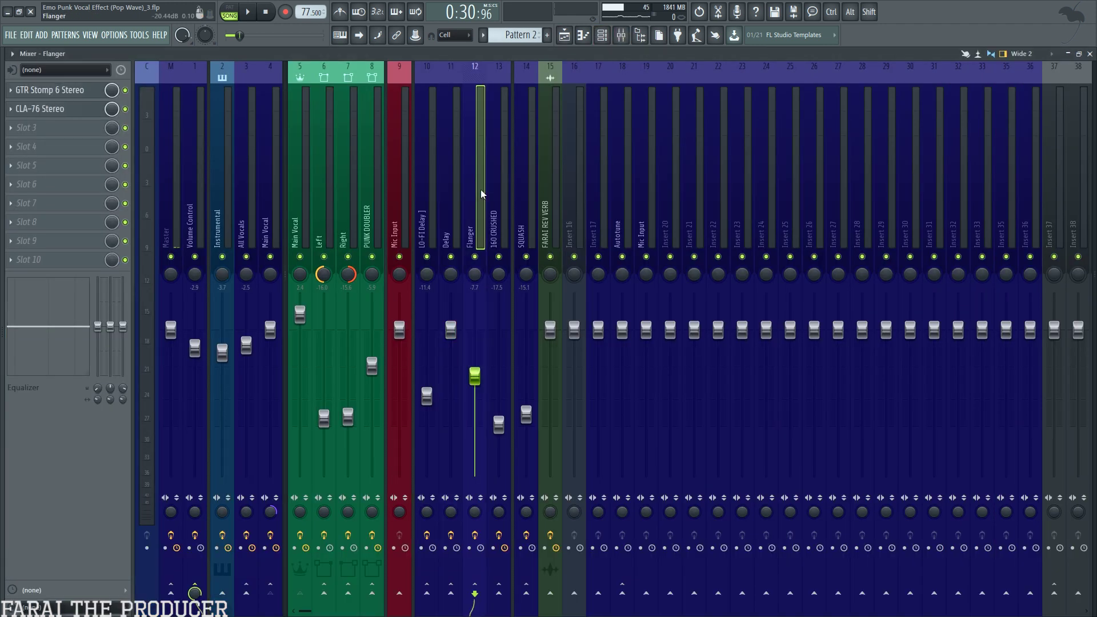
click(269, 196)
click(477, 198)
click(68, 89)
click(64, 109)
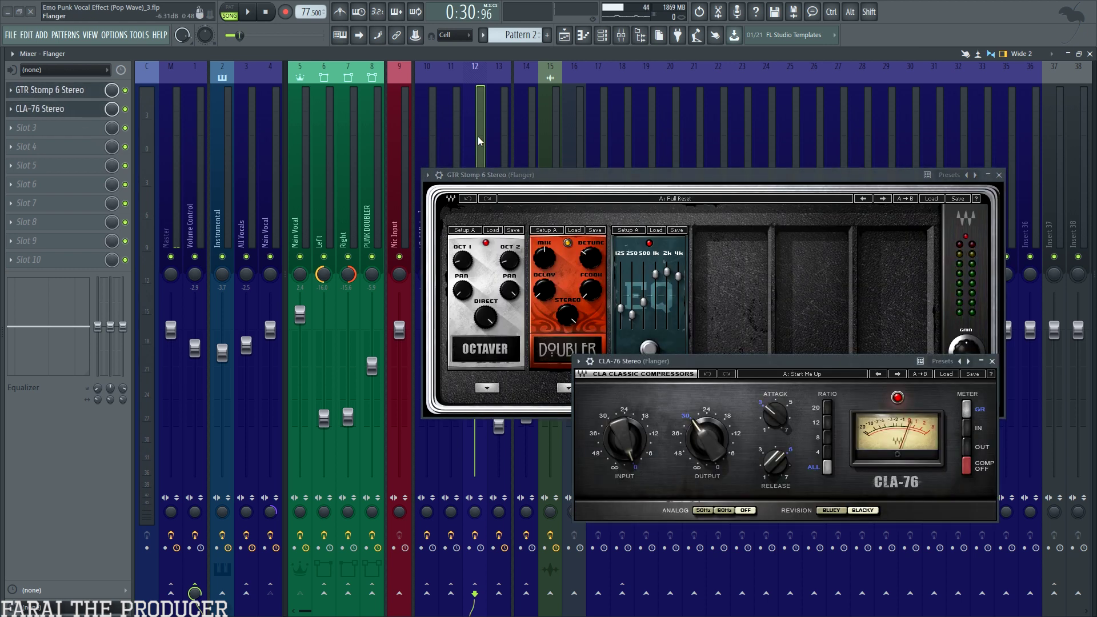
- Arrange the GTR Stomp 6 Stereo and CLA-76 Stereo windows so both can be examined without overlapping
drag(483, 175, 353, 156)
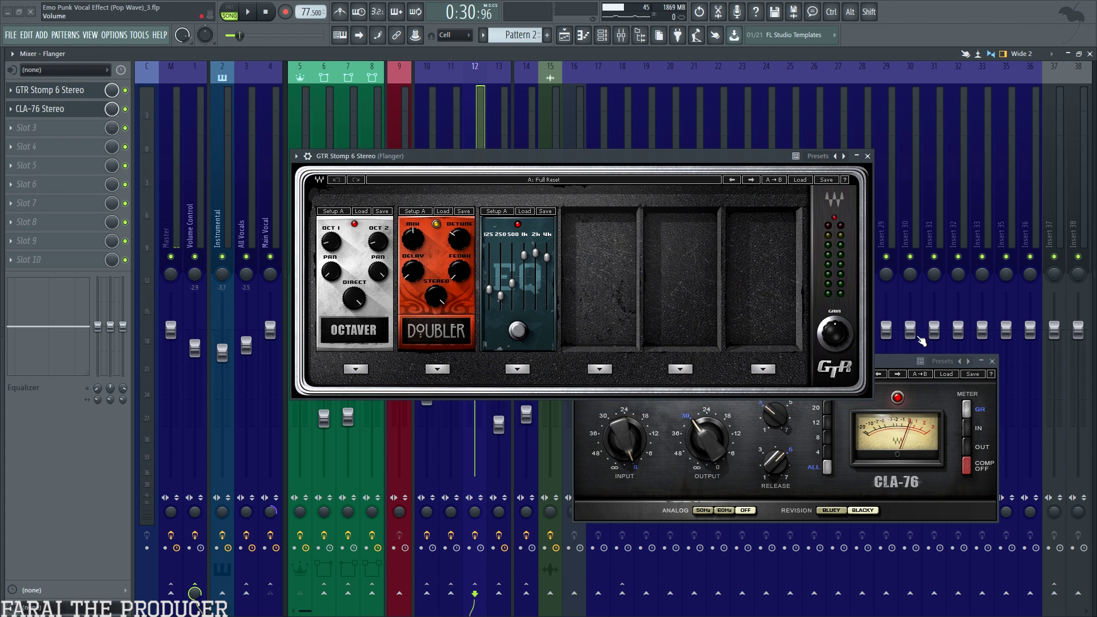
drag(906, 358, 746, 356)
click(67, 93)
click(67, 94)
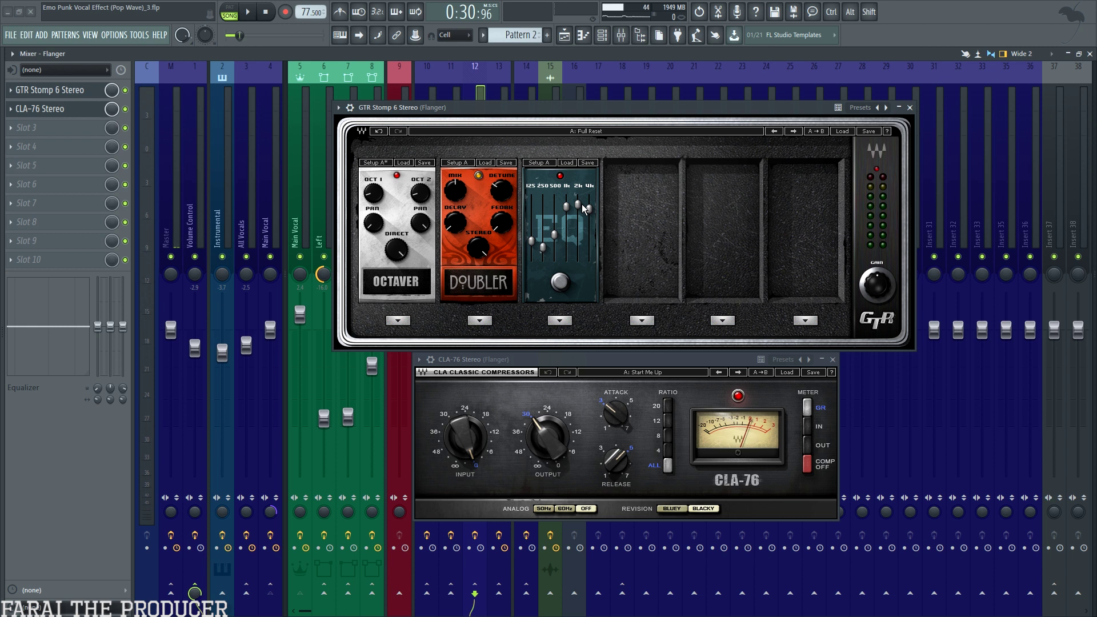
drag(723, 108, 1061, 79)
- Check the Main Vocal insert's send to Flanger, return to the Flanger insert, and reposition the CLA-76 window
click(280, 217)
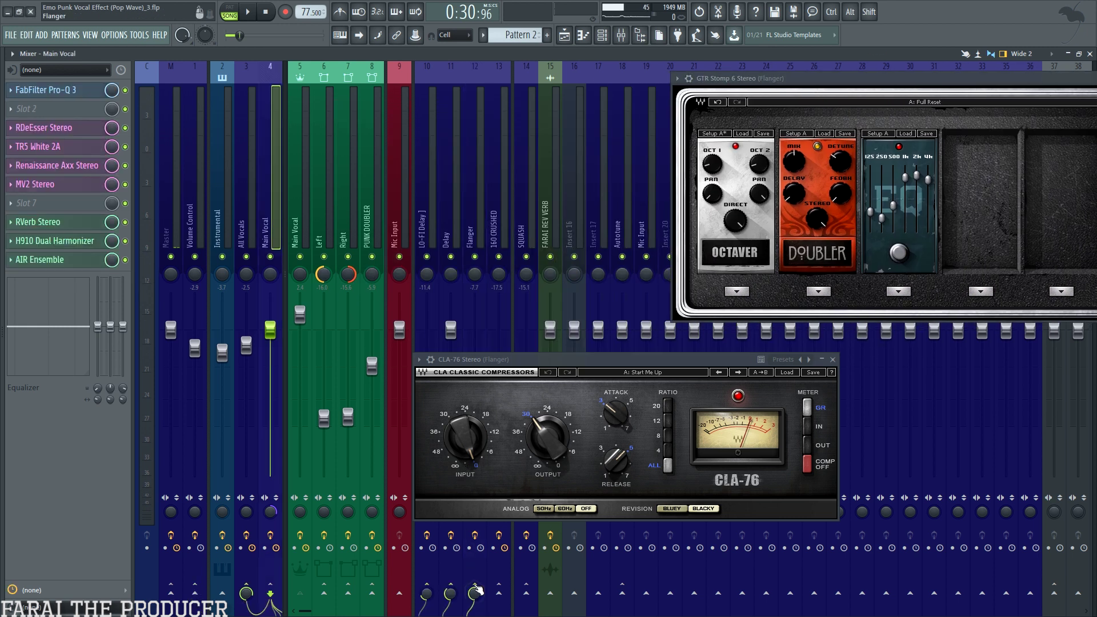
click(475, 201)
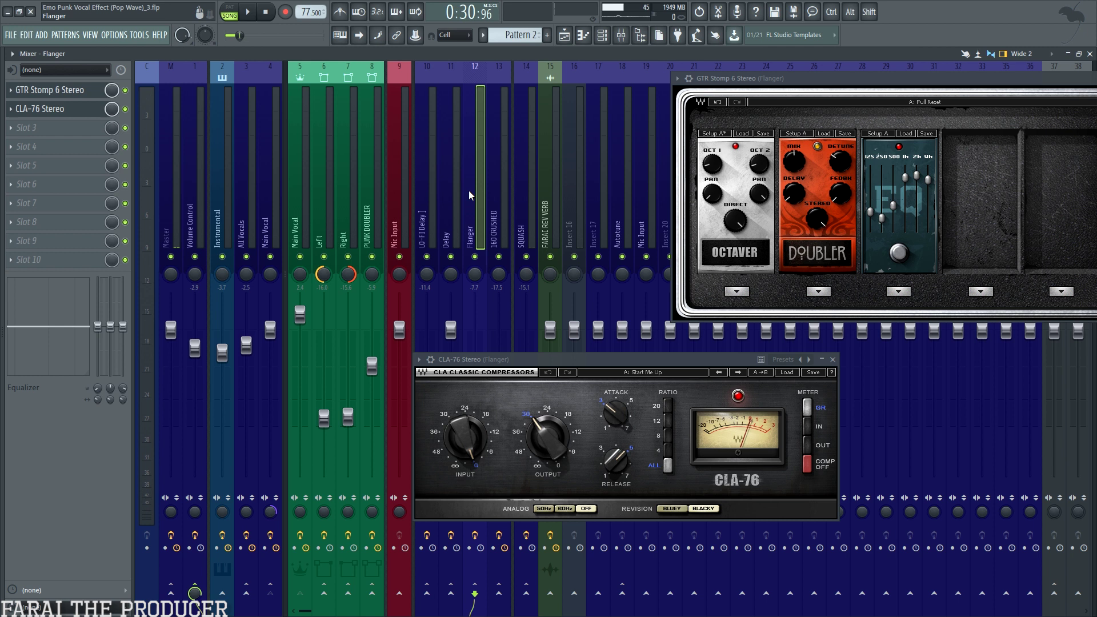
drag(540, 370, 424, 291)
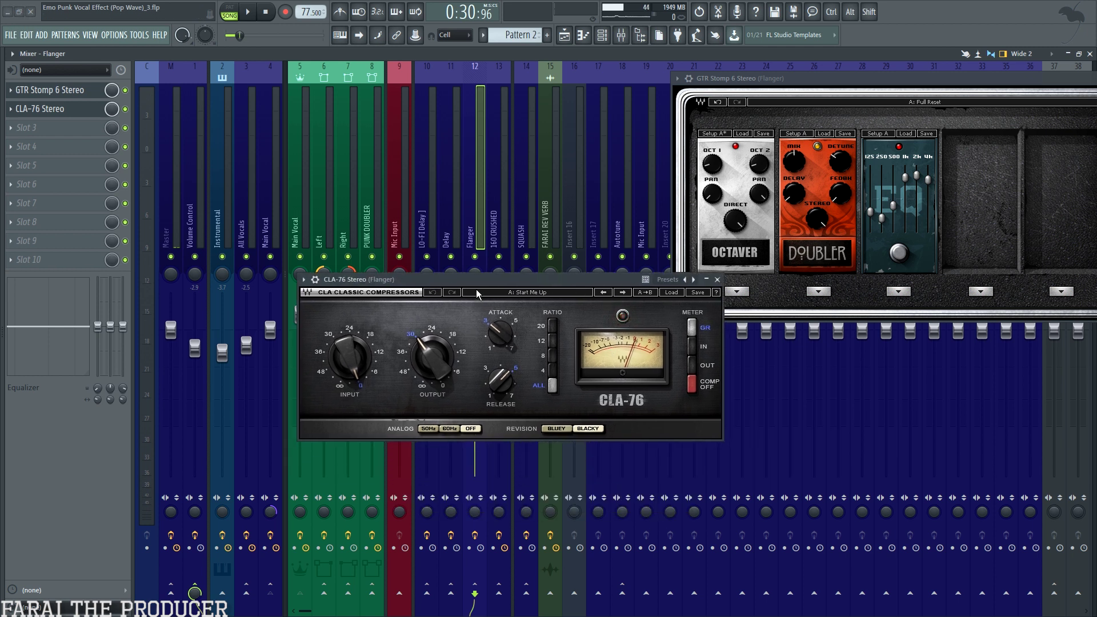
- Audition the section while raising the Flanger insert's volume well above its original level, and undo the fader change
key(space)
drag(475, 284, 477, 326)
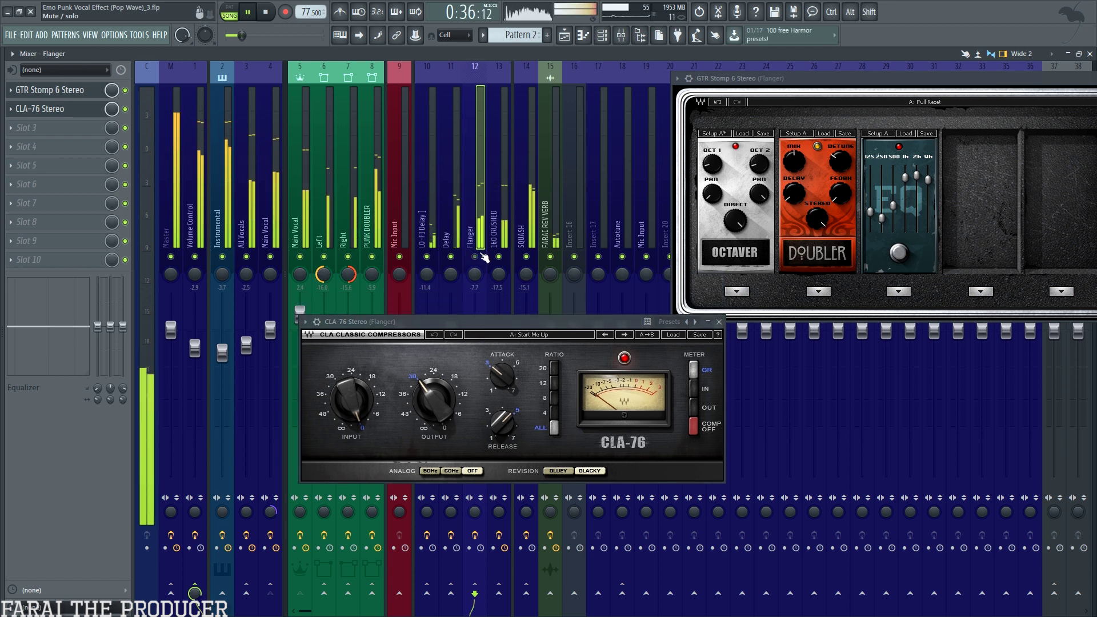
drag(526, 321, 851, 321)
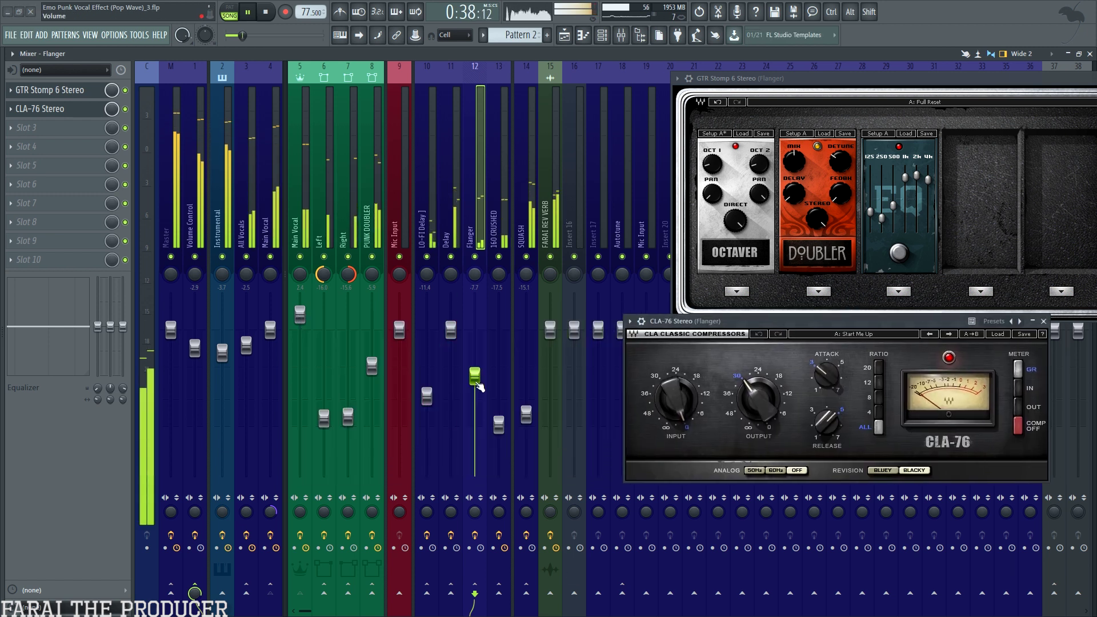
drag(475, 391, 477, 298)
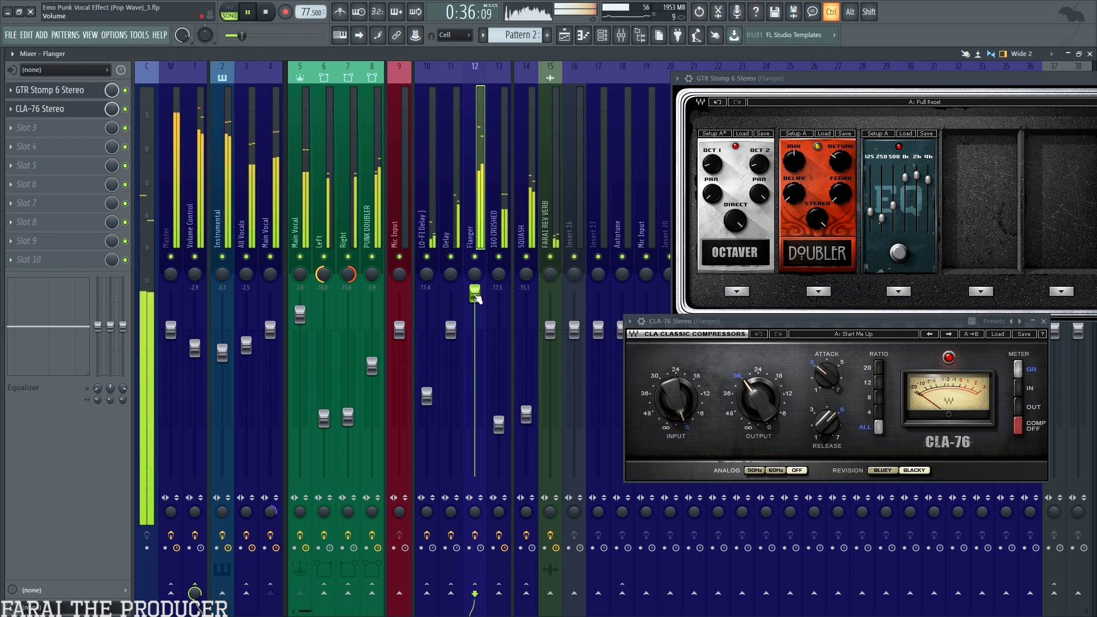
key(ctrl+z)
- Close the CLA-76 Stereo and GTR Stomp 6 Stereo windows of the Flanger insert
drag(1045, 327, 723, 329)
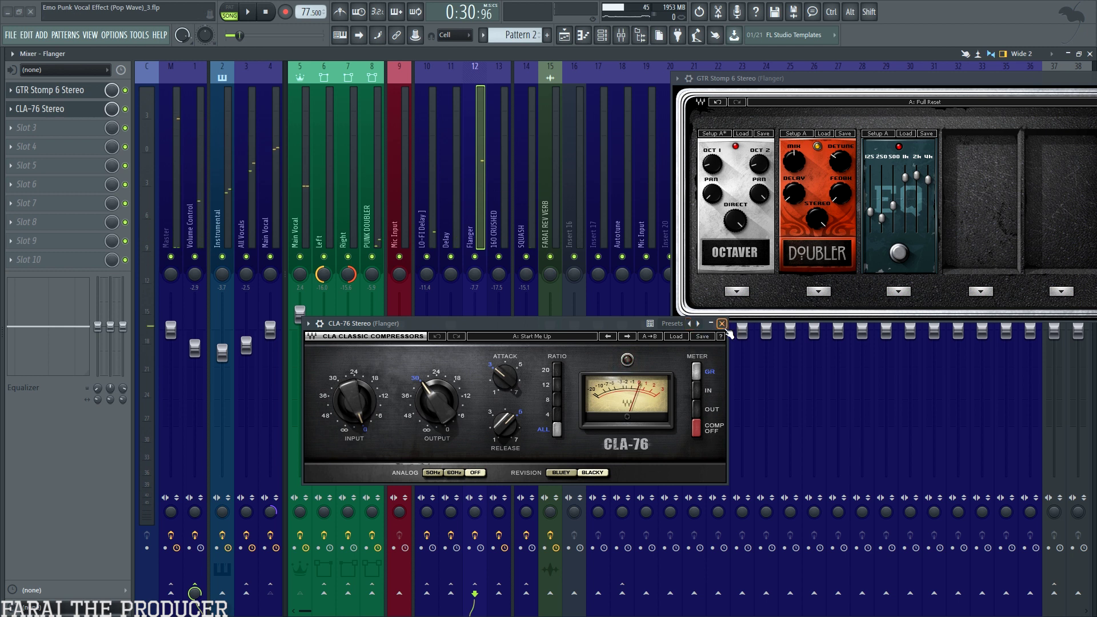
click(722, 323)
drag(825, 80, 424, 166)
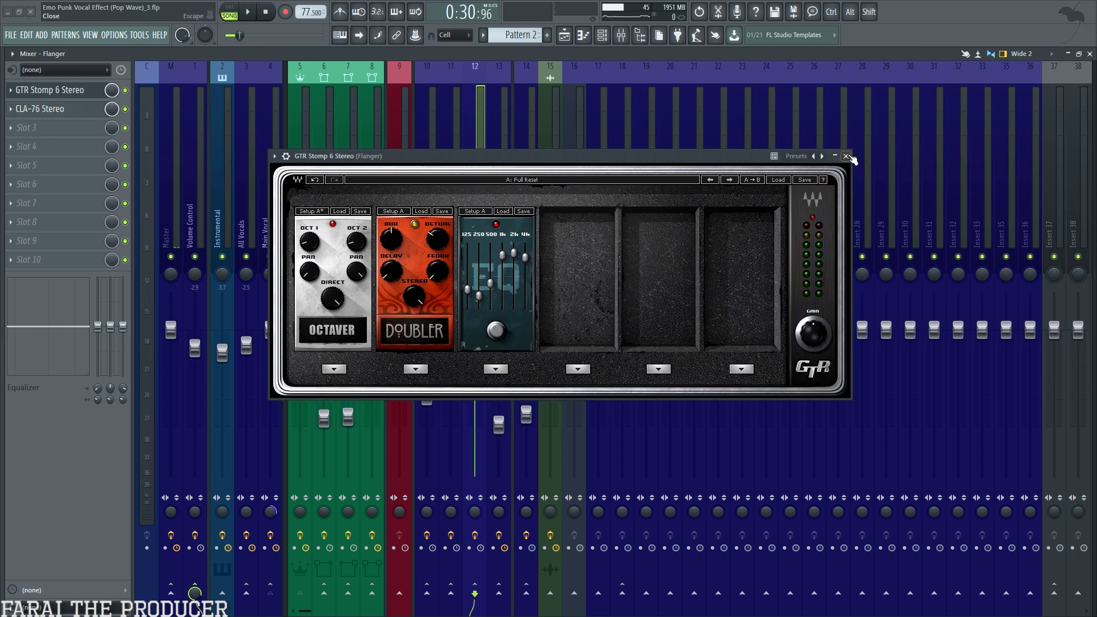
click(846, 159)
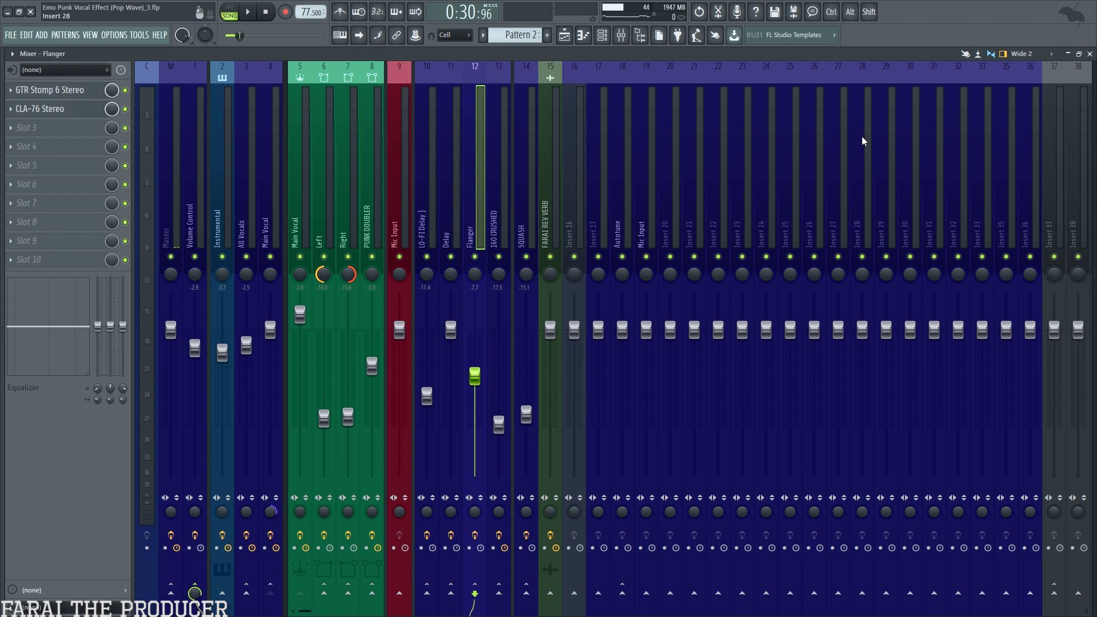
- Open dbx-160 Mono on the 160 CRUSHED insert and move its window clear of the active mixer tracks
click(491, 228)
click(63, 92)
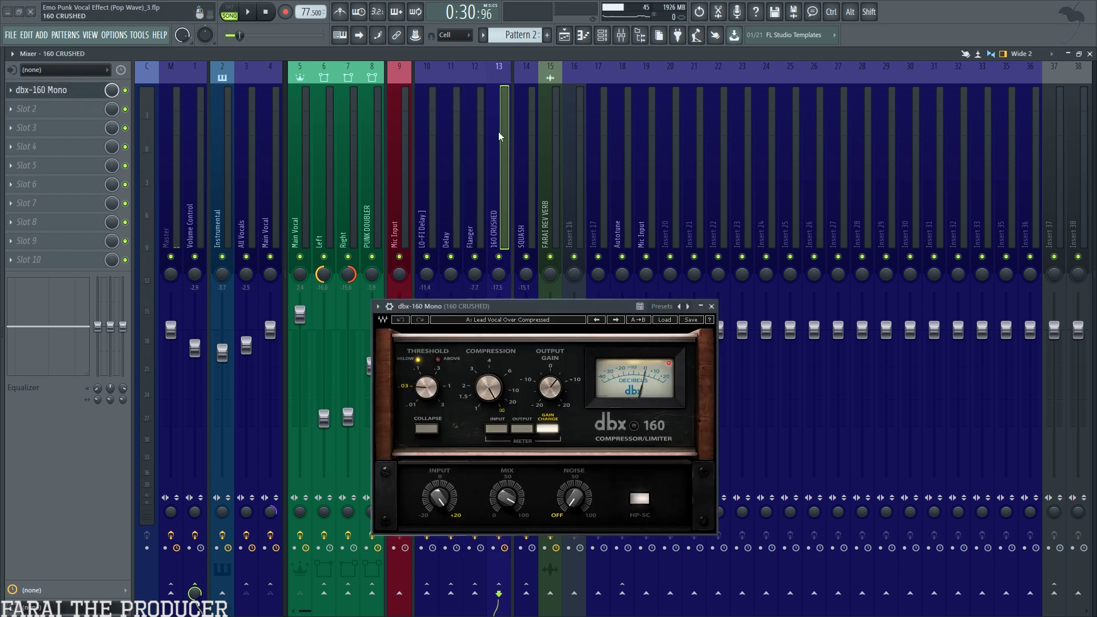
drag(490, 308, 724, 196)
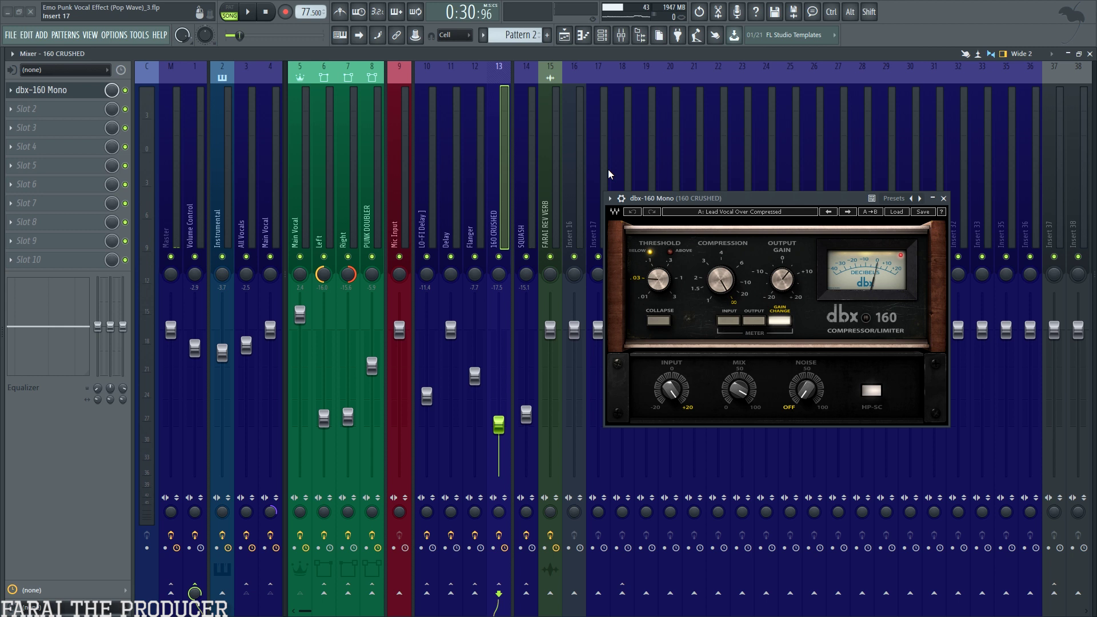
- Check the send routing of the Main Vocal and All Vocals inserts, and return to the 160 CRUSHED insert
click(271, 143)
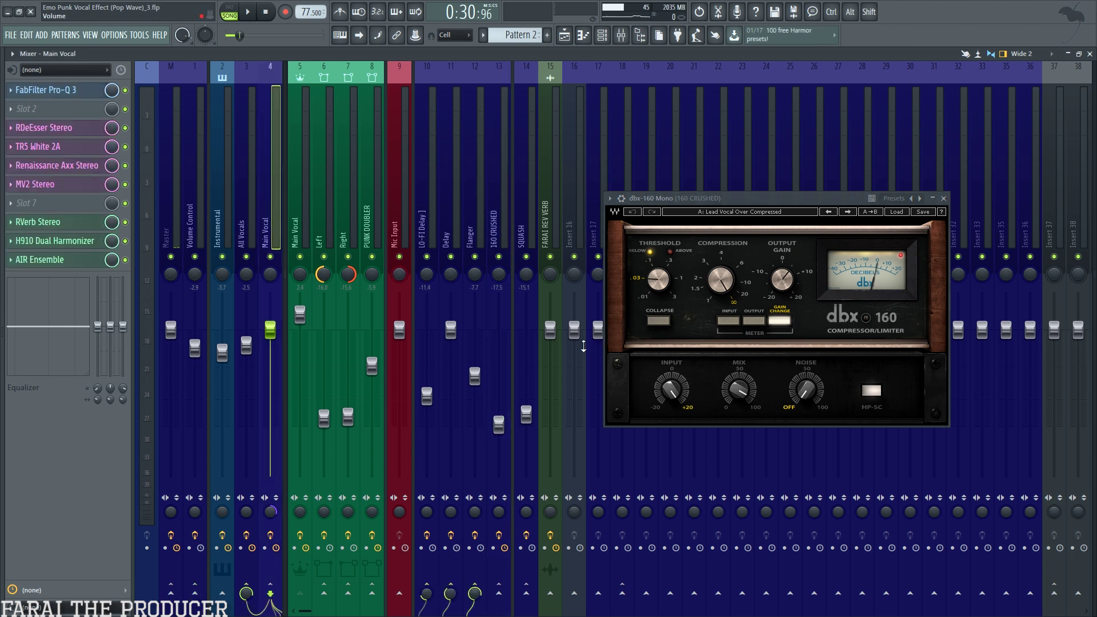
click(252, 204)
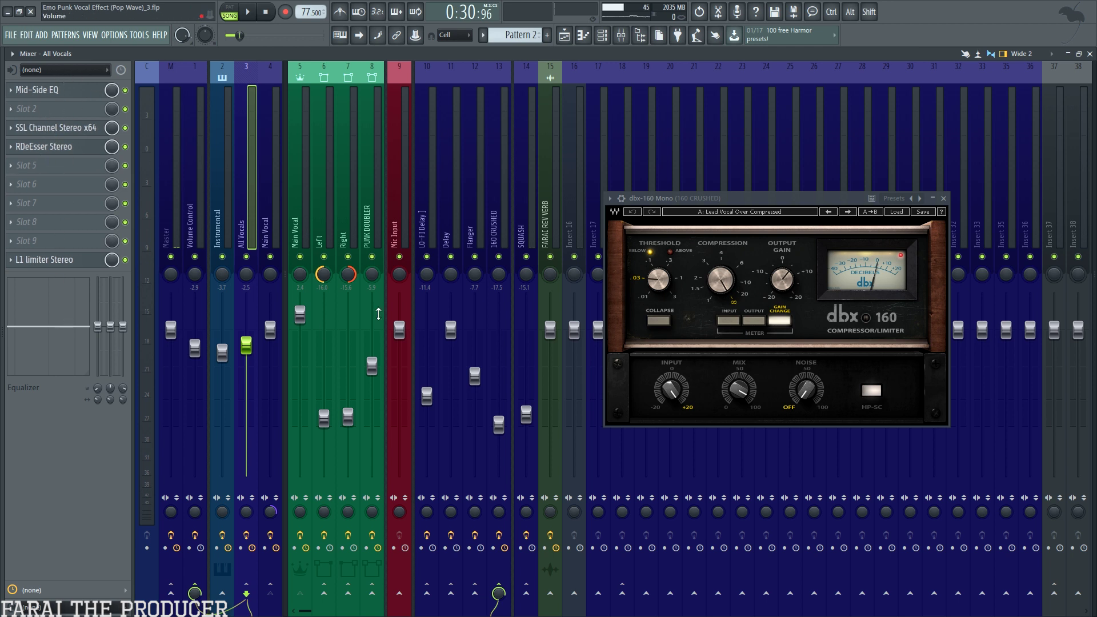
key(Right)
click(496, 228)
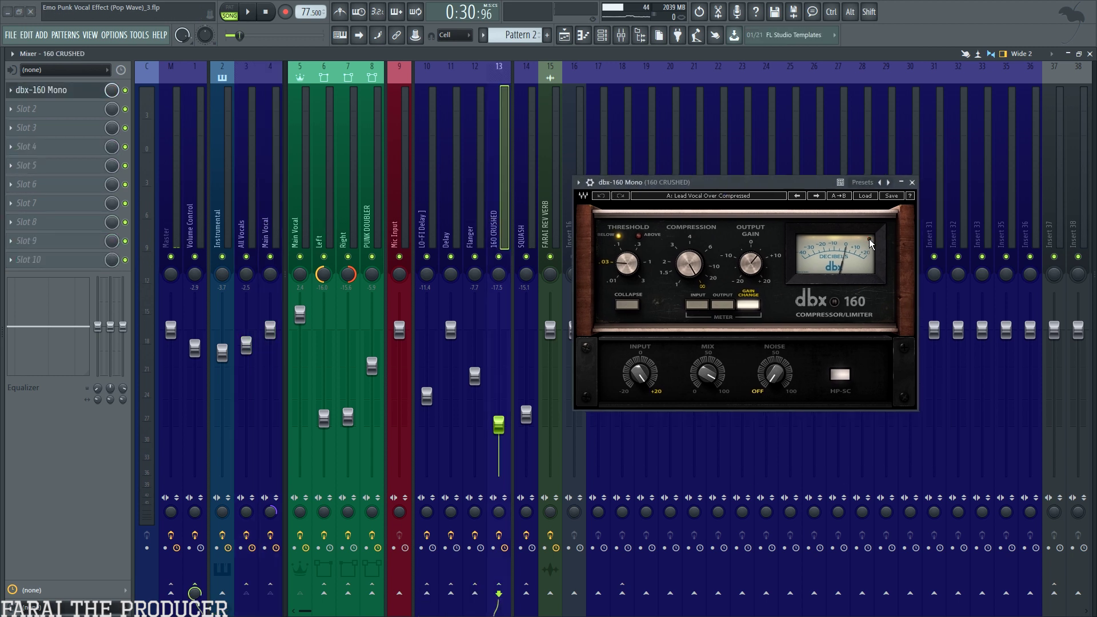
- Audition the section with the 160 CRUSHED insert muted and unmuted, and stop playback
key(space)
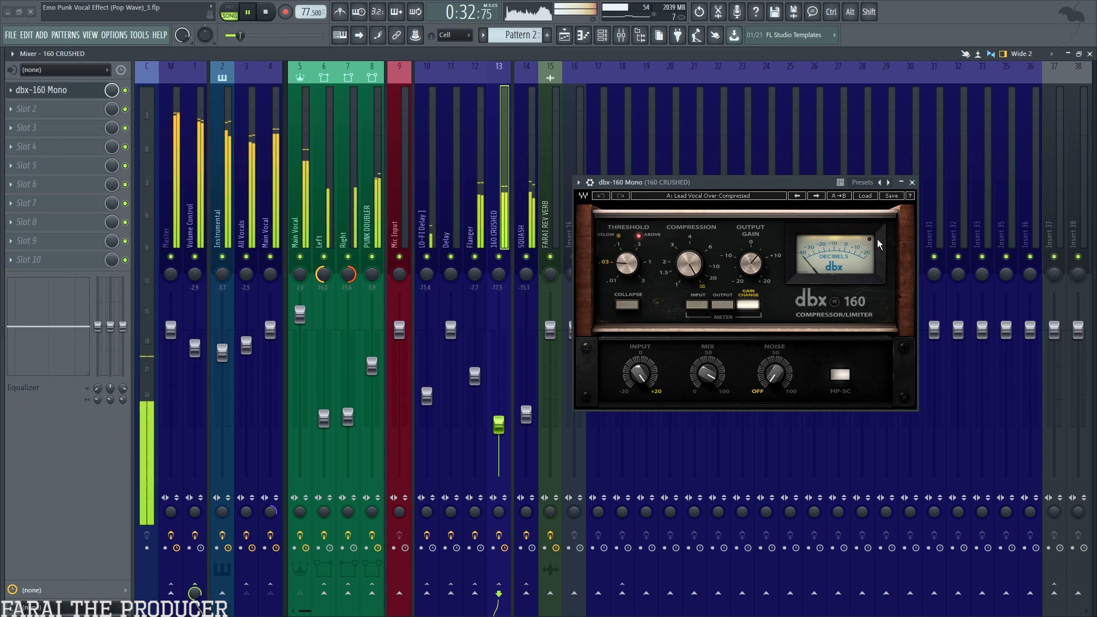
click(501, 258)
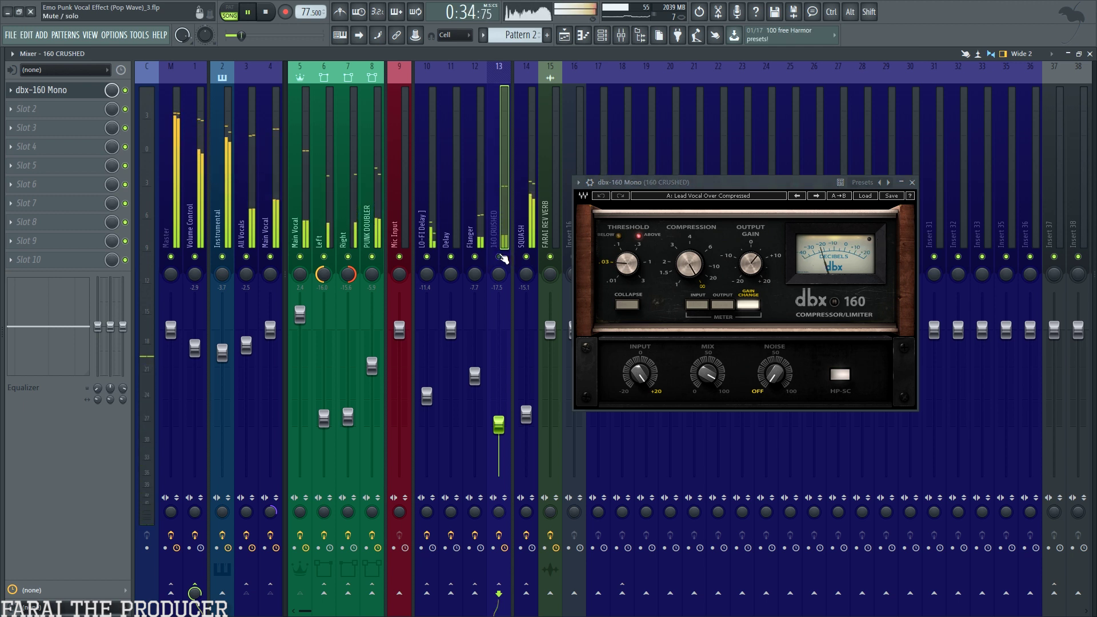
click(501, 258)
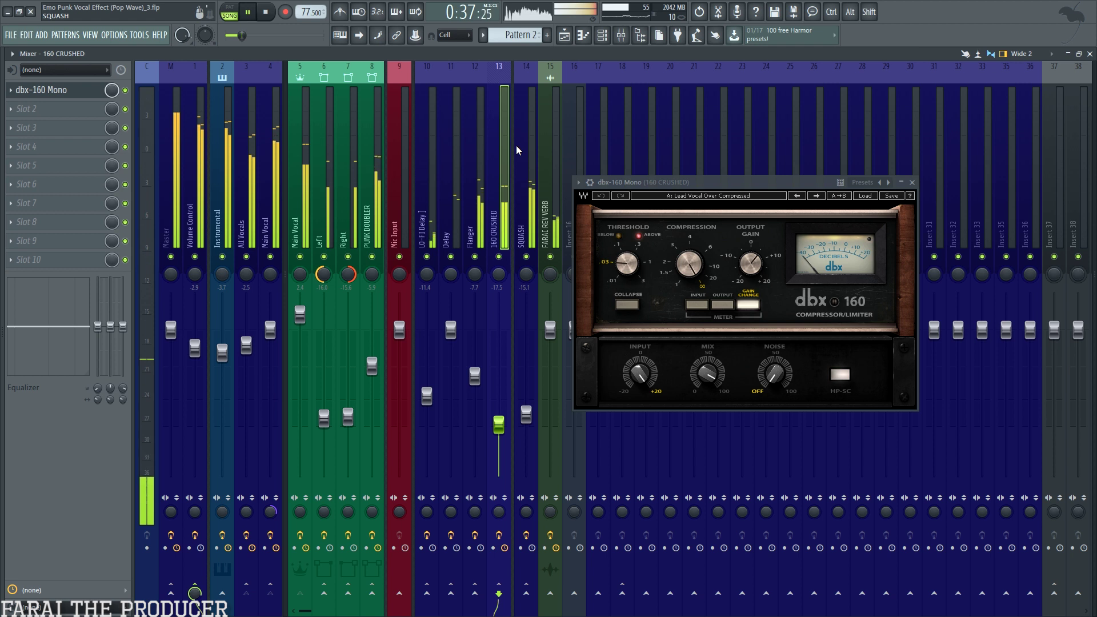
key(space)
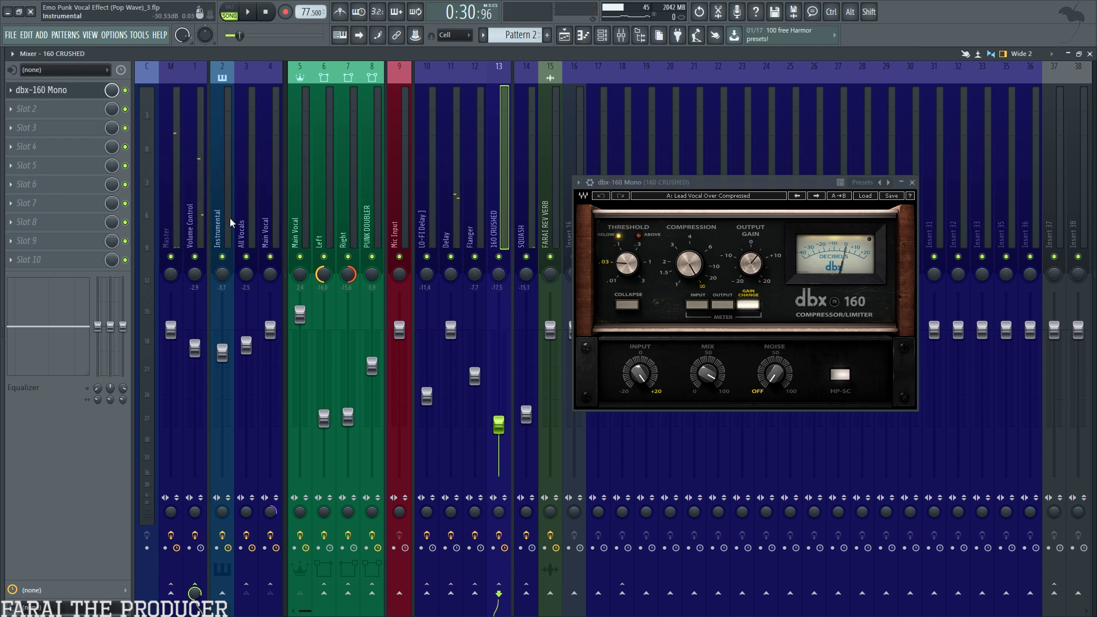
- Open SSLComp Stereo on the SQUASH insert and move its window beside the active mixer tracks
click(532, 208)
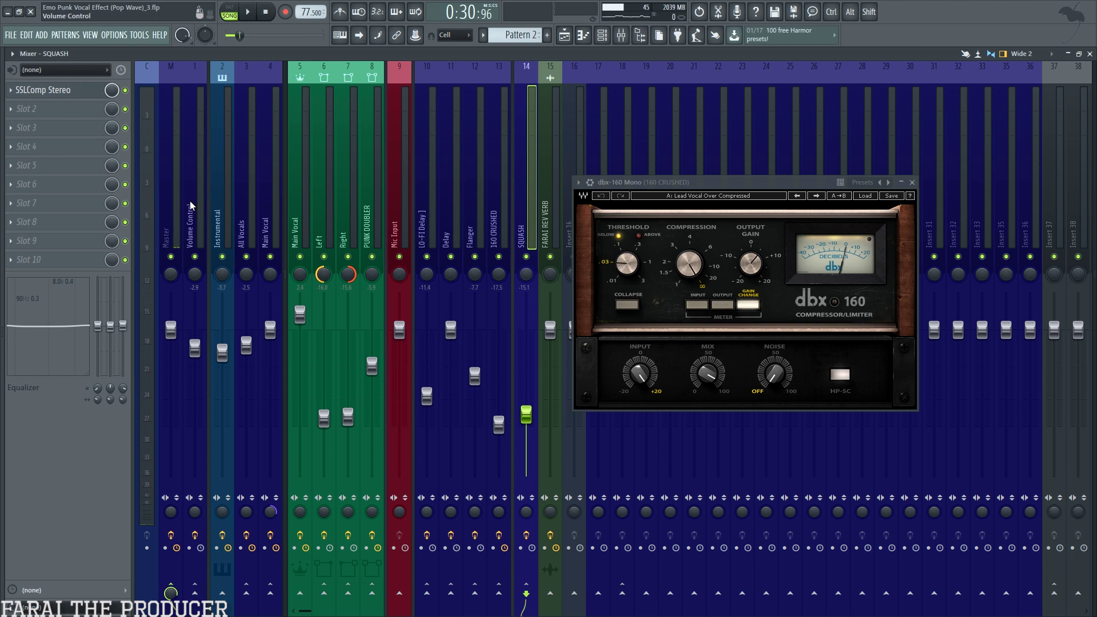
click(58, 95)
drag(790, 125, 654, 147)
- Audition the section with SQUASH, 160 CRUSHED, and Flanger muted one after another, and unmute all three inserts
key(space)
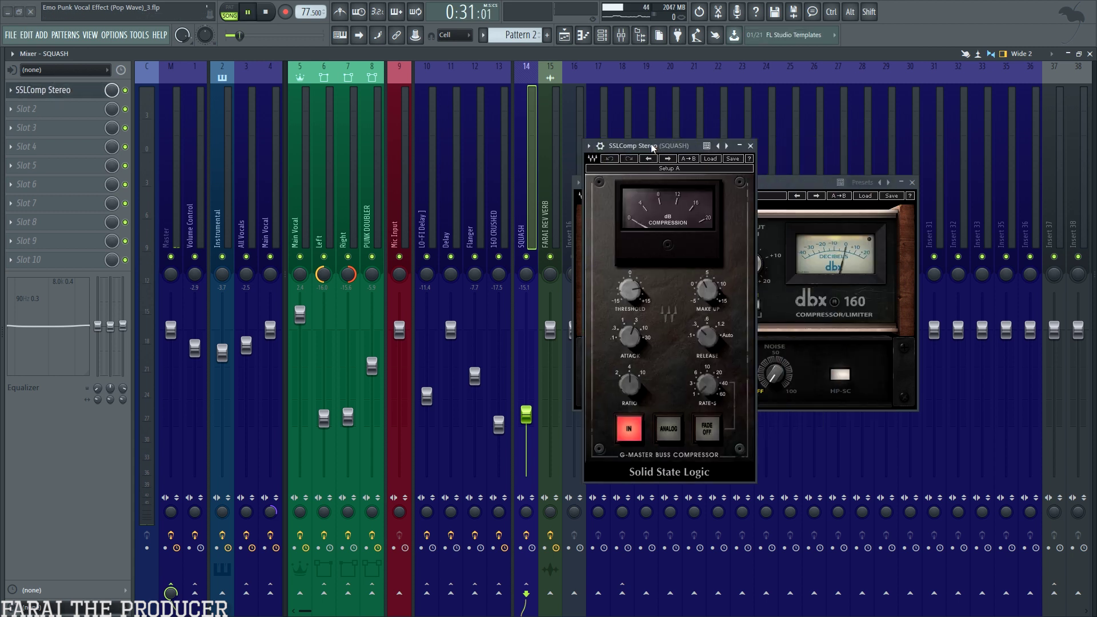
click(526, 257)
click(499, 256)
click(475, 257)
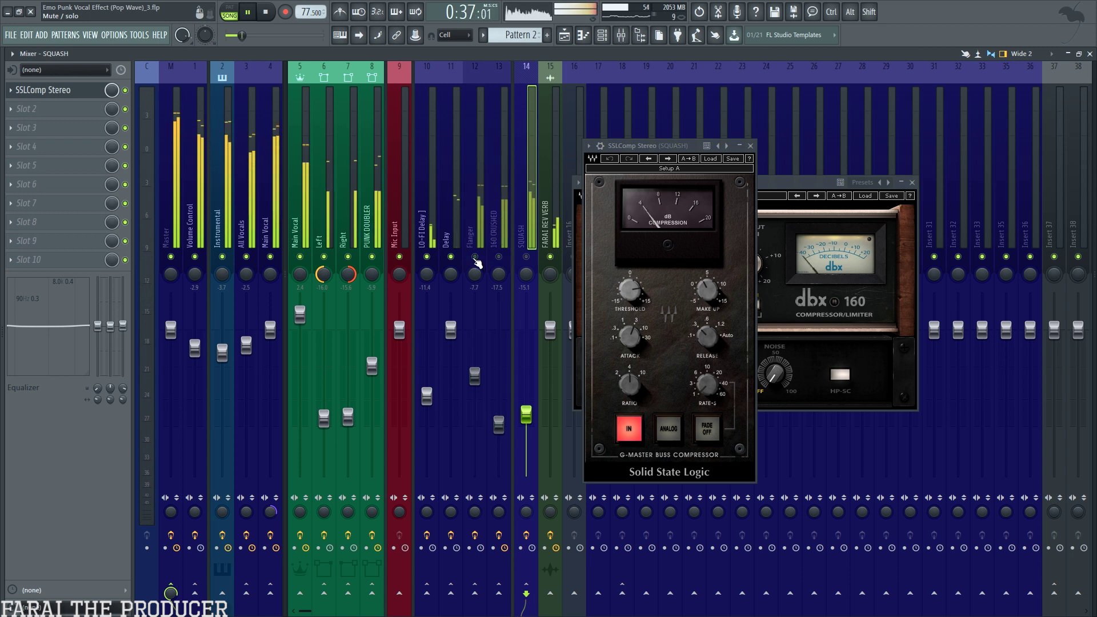
click(475, 257)
click(499, 257)
click(527, 256)
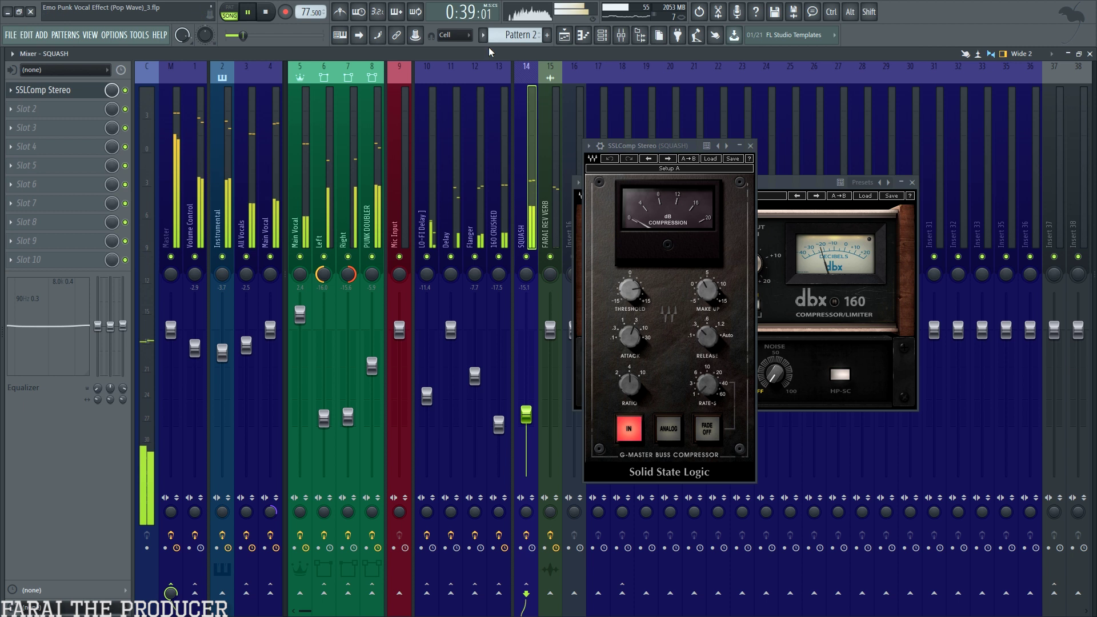
- Stop playback and close the SSLComp Stereo and dbx-160 Mono plugin windows
key(space)
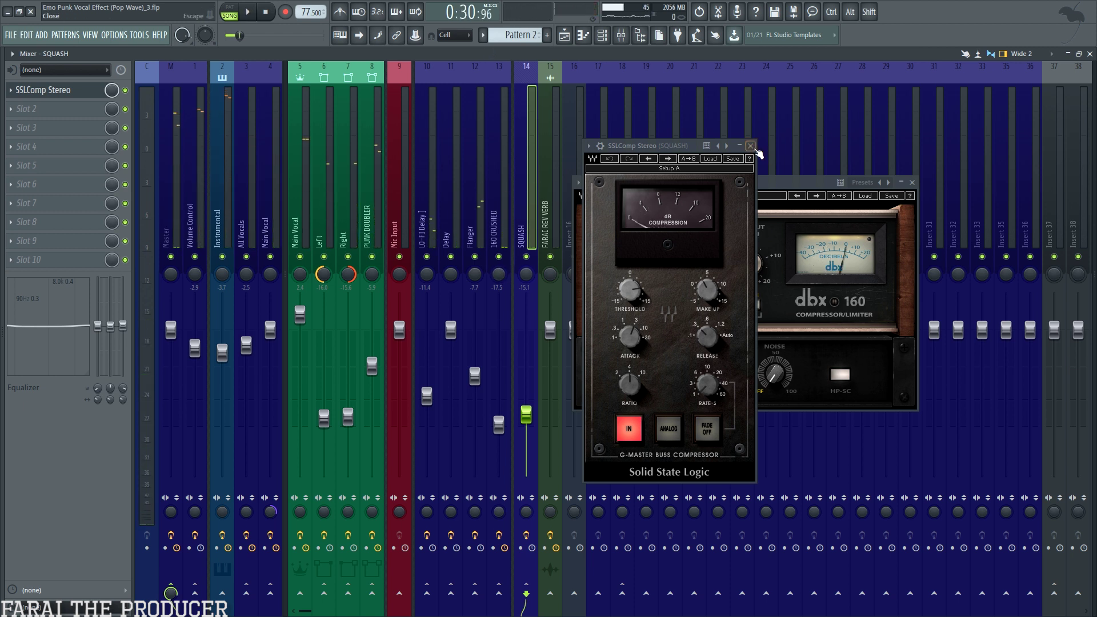
click(750, 146)
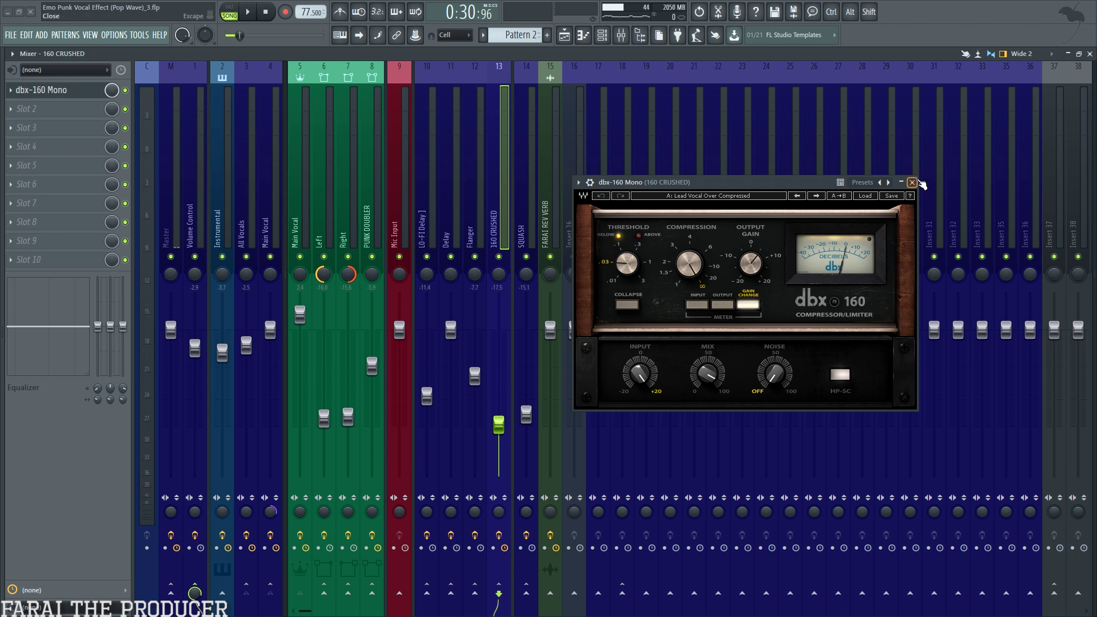
click(913, 182)
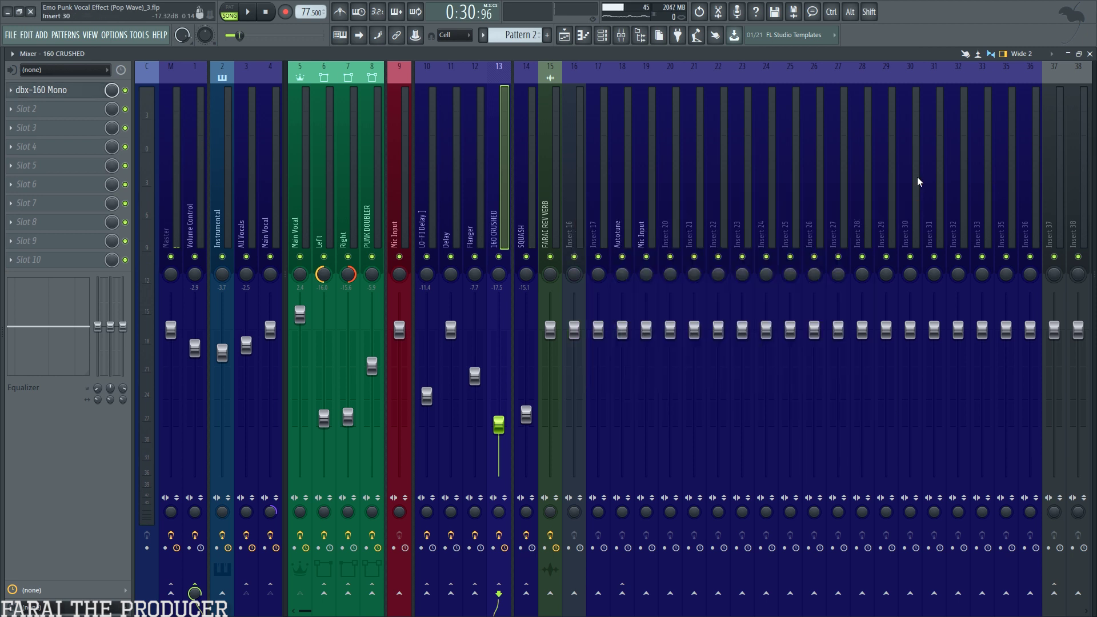
- Review the Mid-Side EQ patch on the All Vocals insert, including its Fruity Parametric EQ 2, and close both windows
click(242, 218)
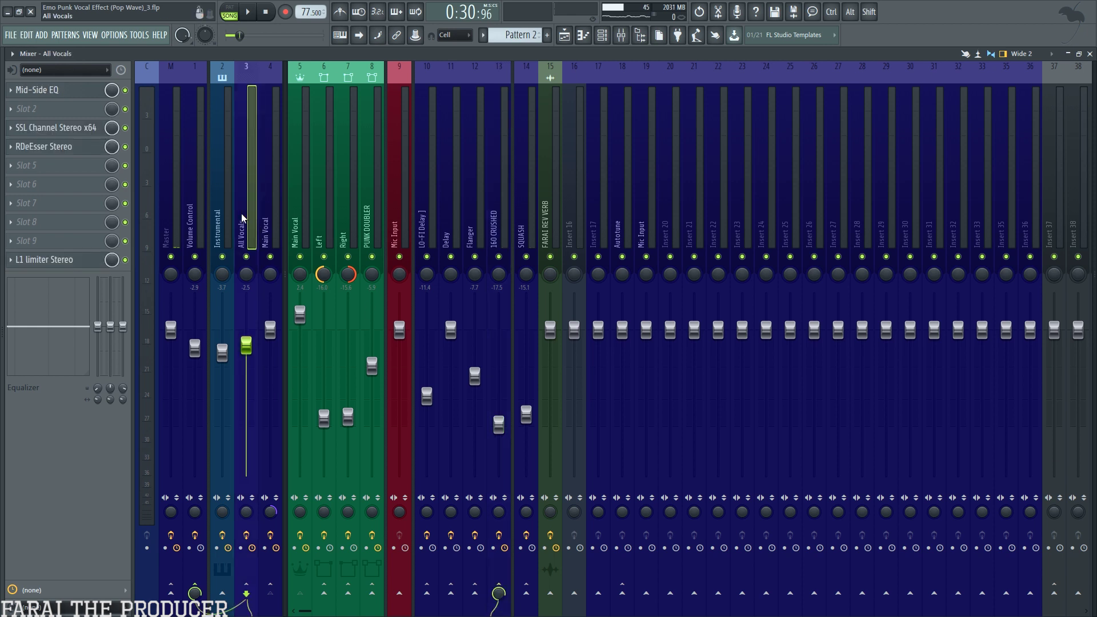
click(97, 91)
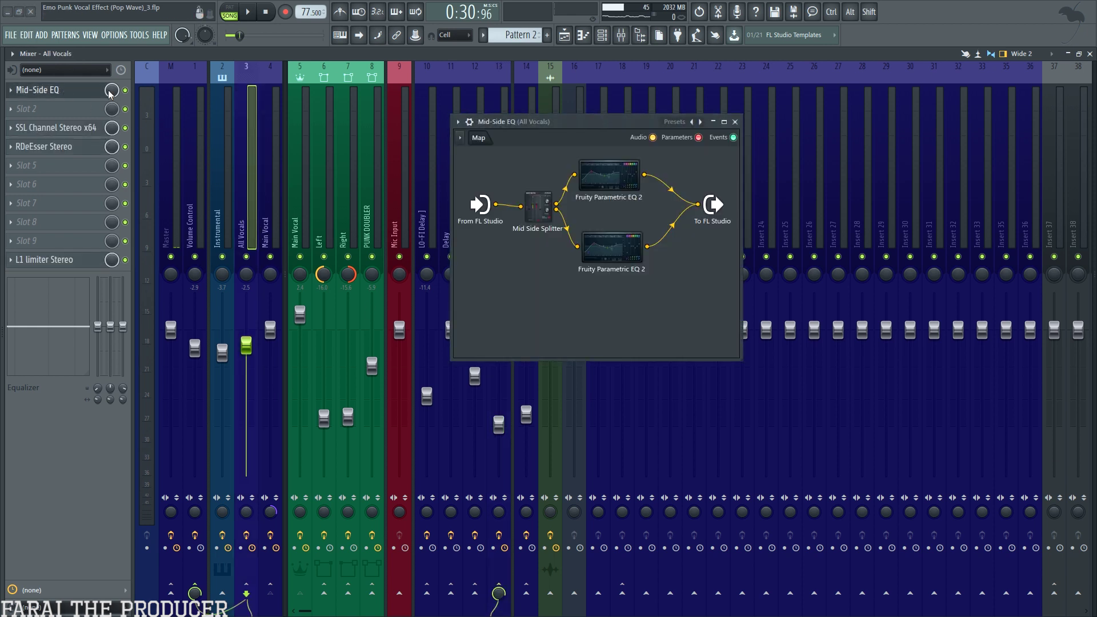
click(607, 181)
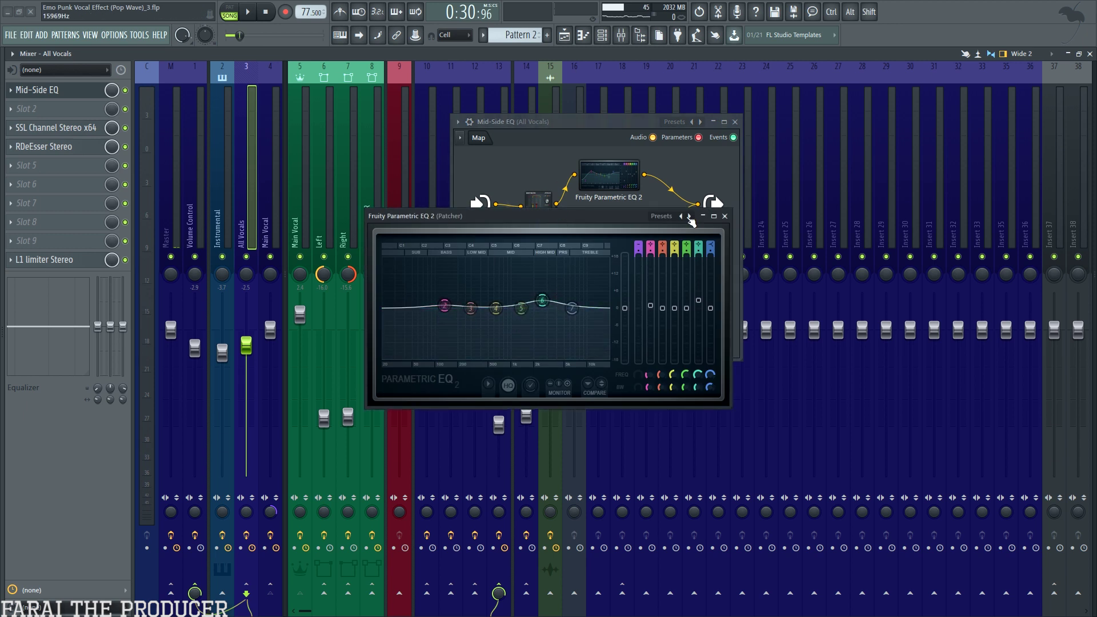
click(690, 216)
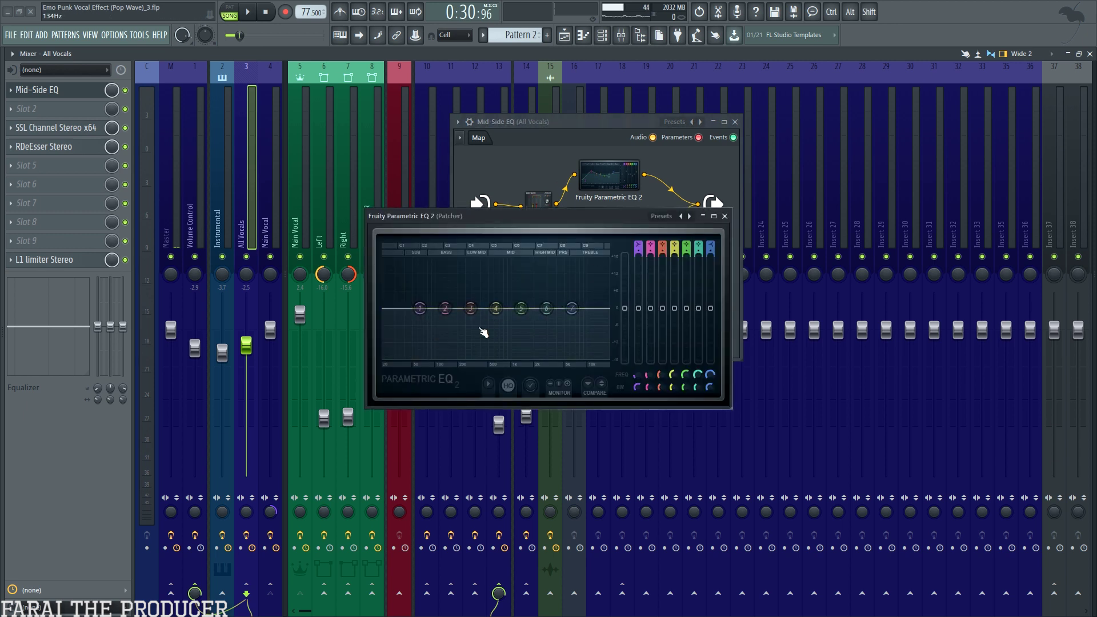
click(725, 216)
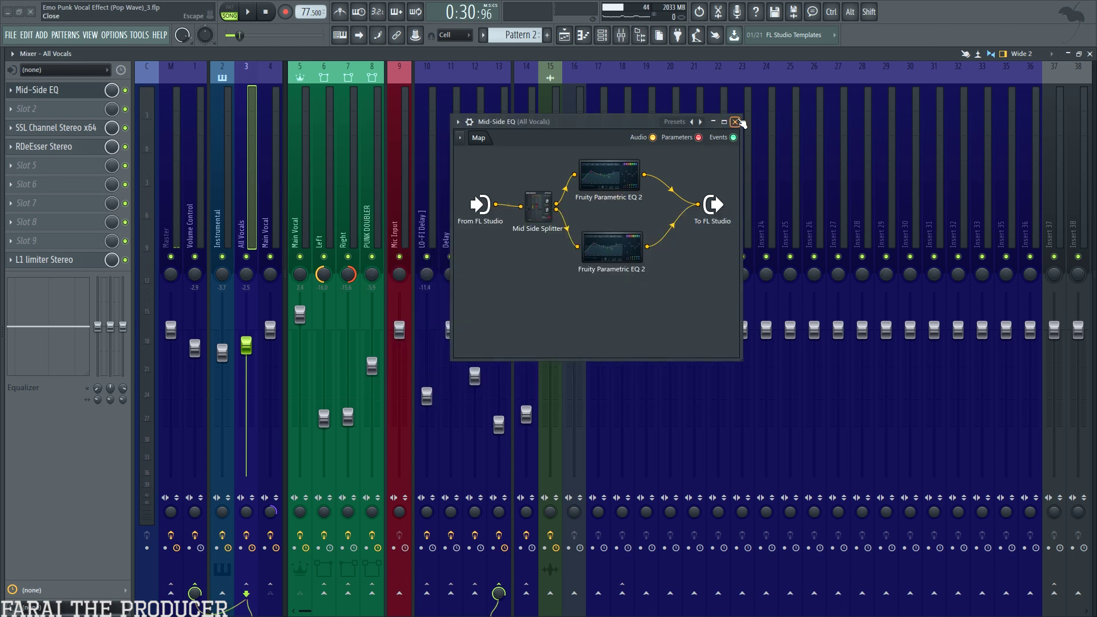
click(734, 122)
- Review the SSL Channel Stereo x64 and RDeEsser Stereo settings on the All Vocals insert, leaving only the de-esser open
click(91, 128)
drag(516, 157, 521, 176)
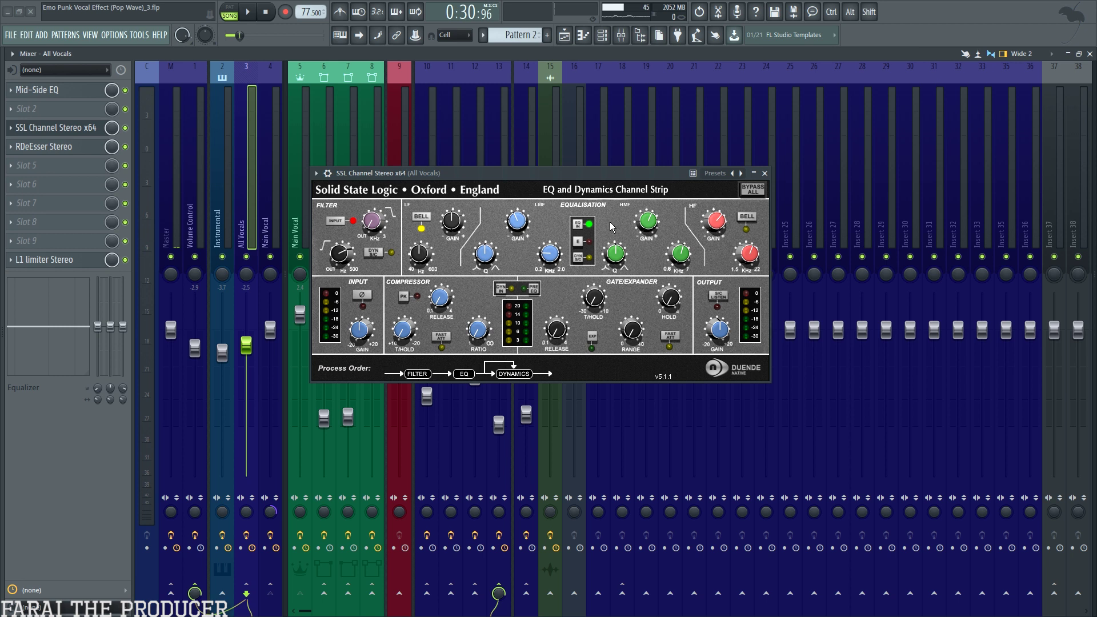
click(68, 146)
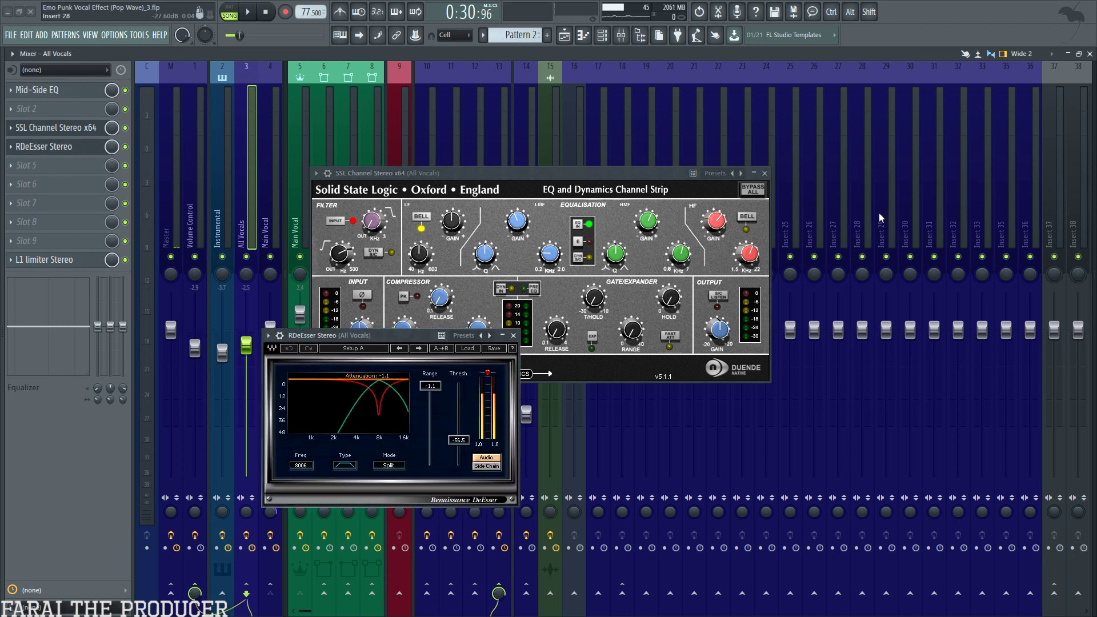
click(765, 172)
drag(389, 338, 498, 222)
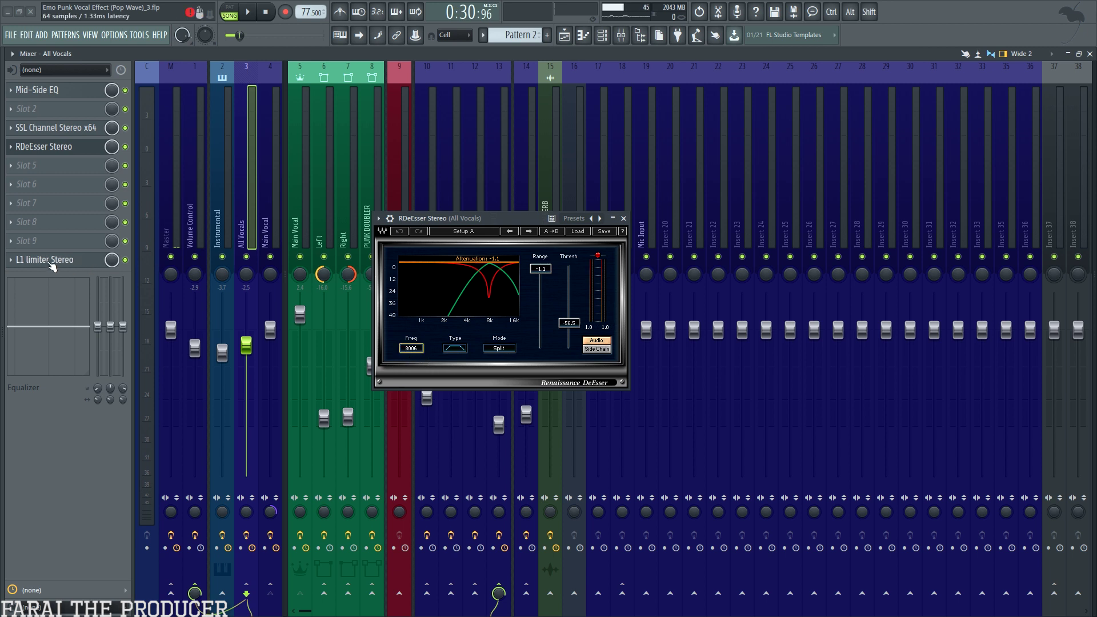
- Review the L1 limiter Stereo settings on the All Vocals insert, close the plugin windows, and return to the Playlist
click(52, 262)
drag(506, 137, 510, 231)
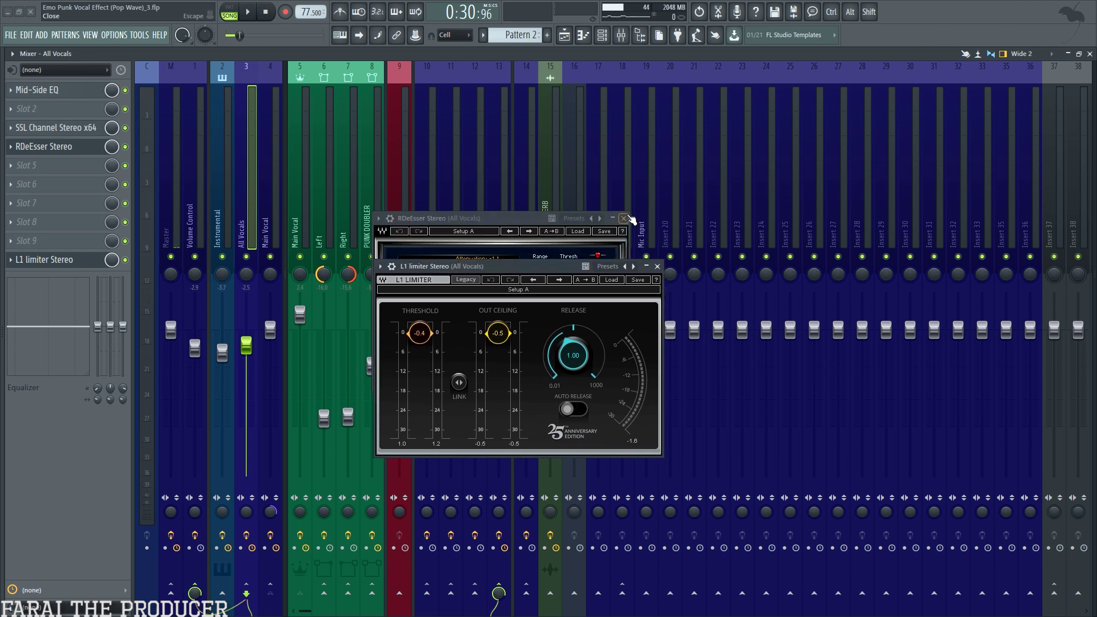
click(624, 217)
drag(538, 231, 536, 181)
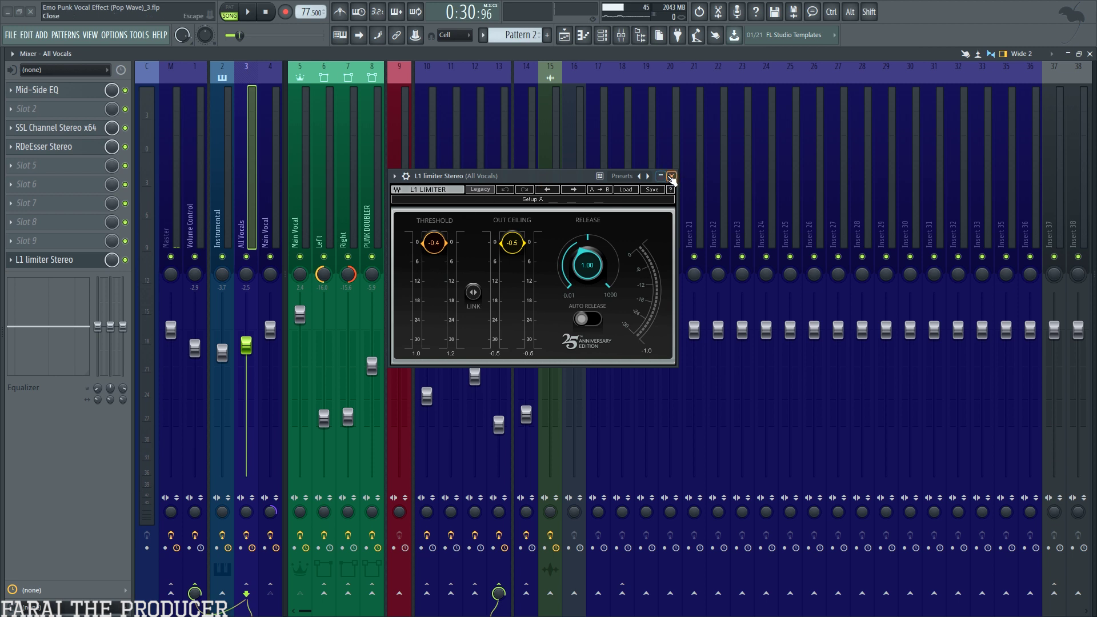
click(672, 177)
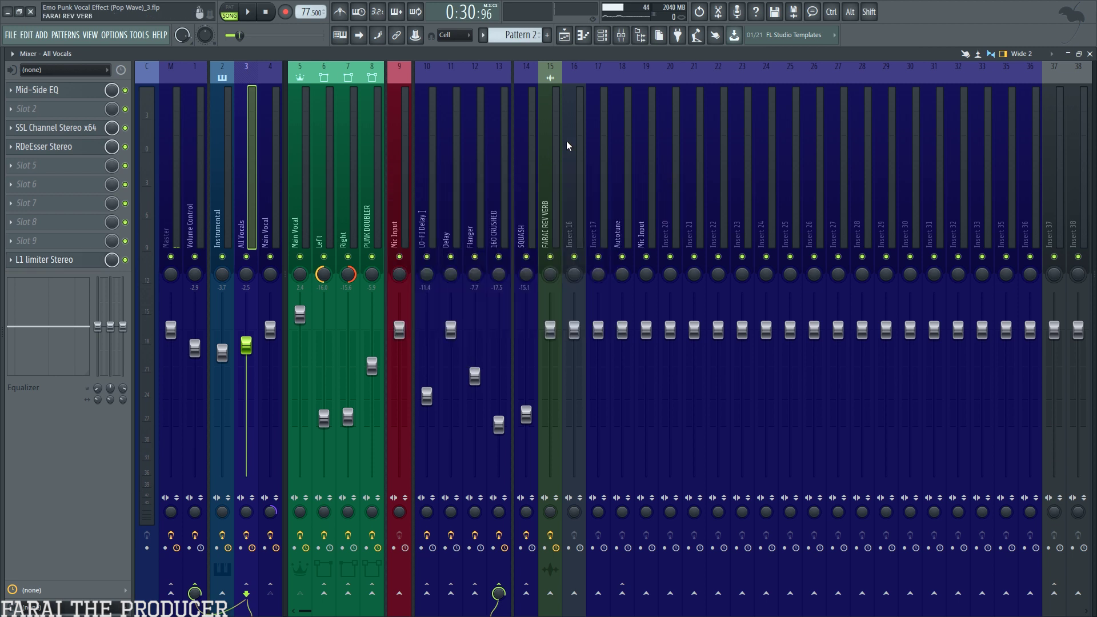
click(564, 35)
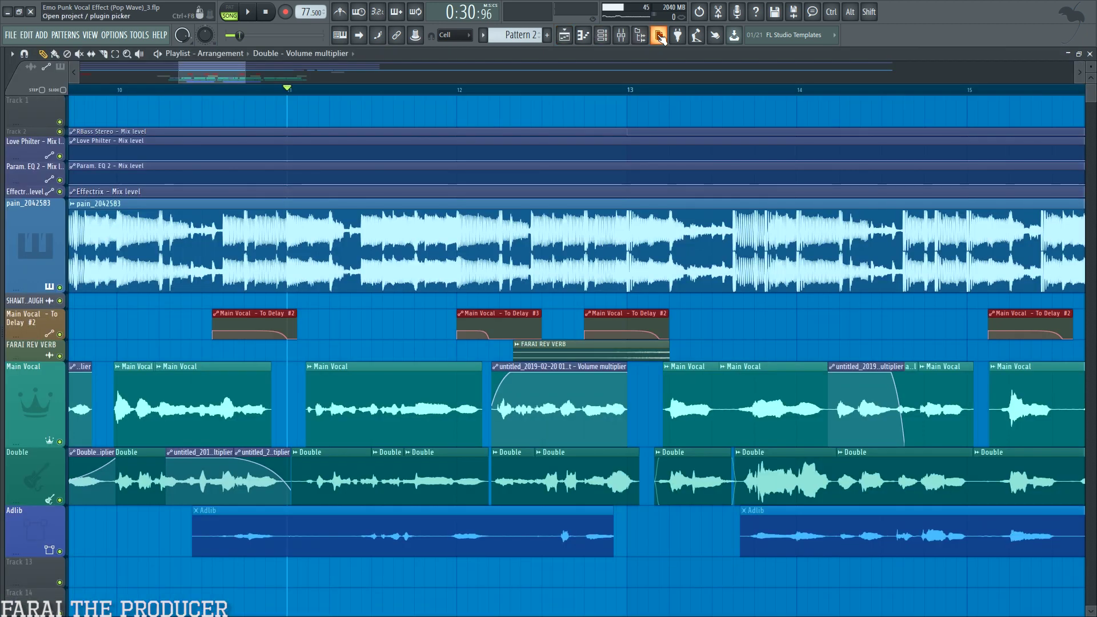